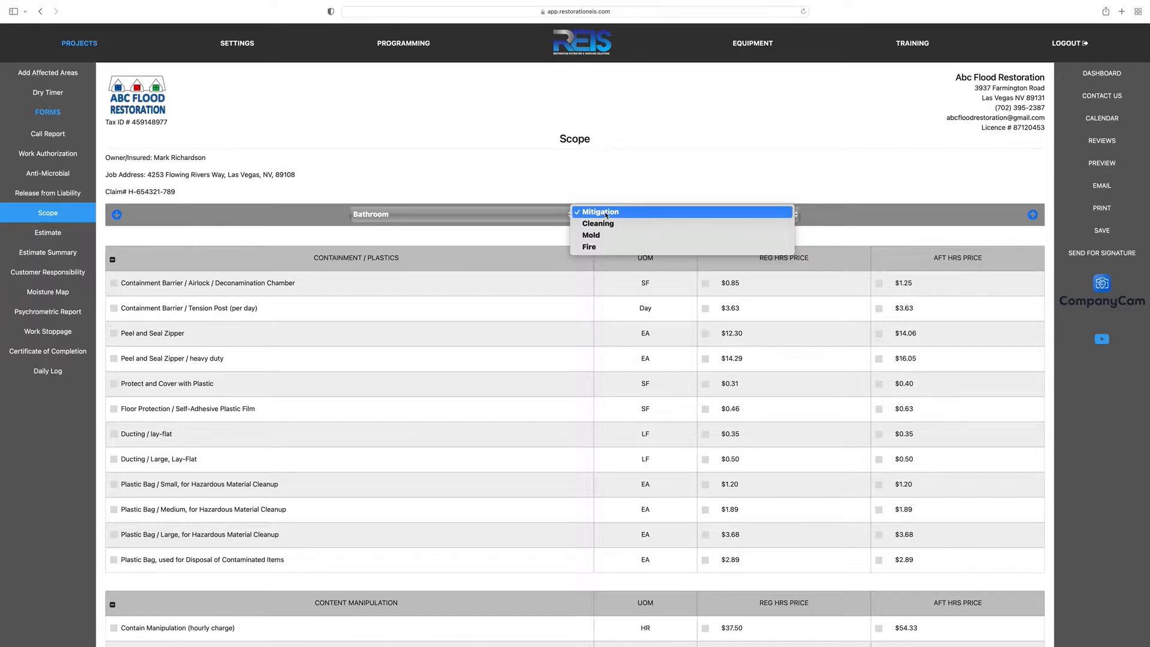
- In the Bathroom's Mitigation scope, add water extraction from hard surface floor for the Bathroom only, at the after-hours price
left_click(606, 214)
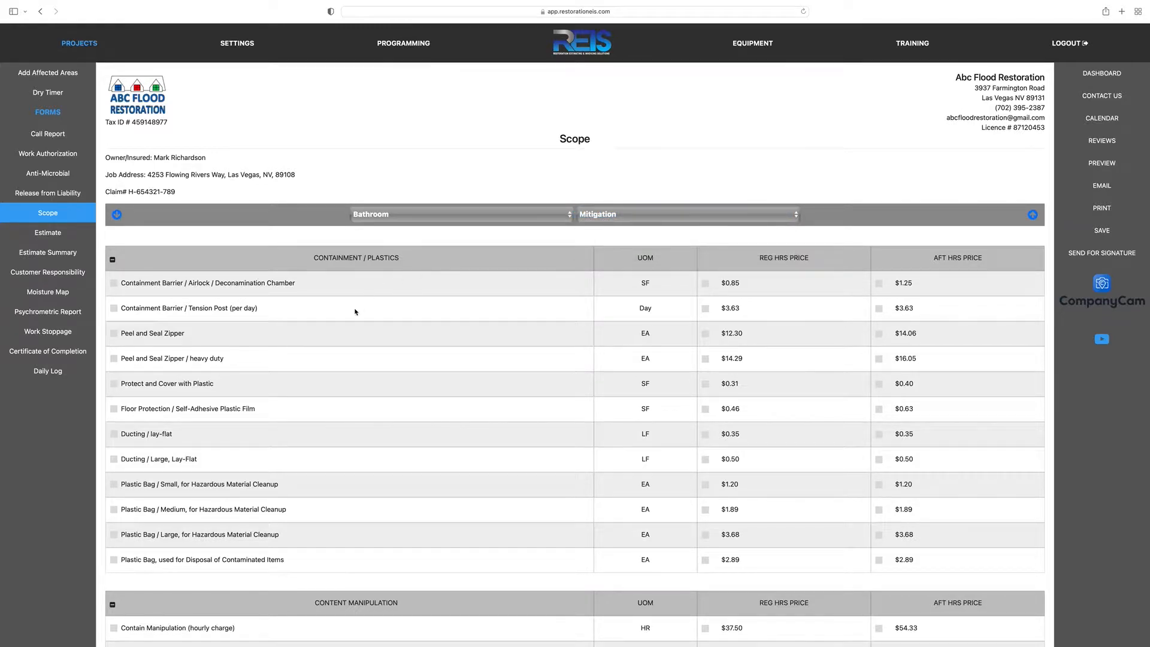
scroll(355, 311, "down", 10)
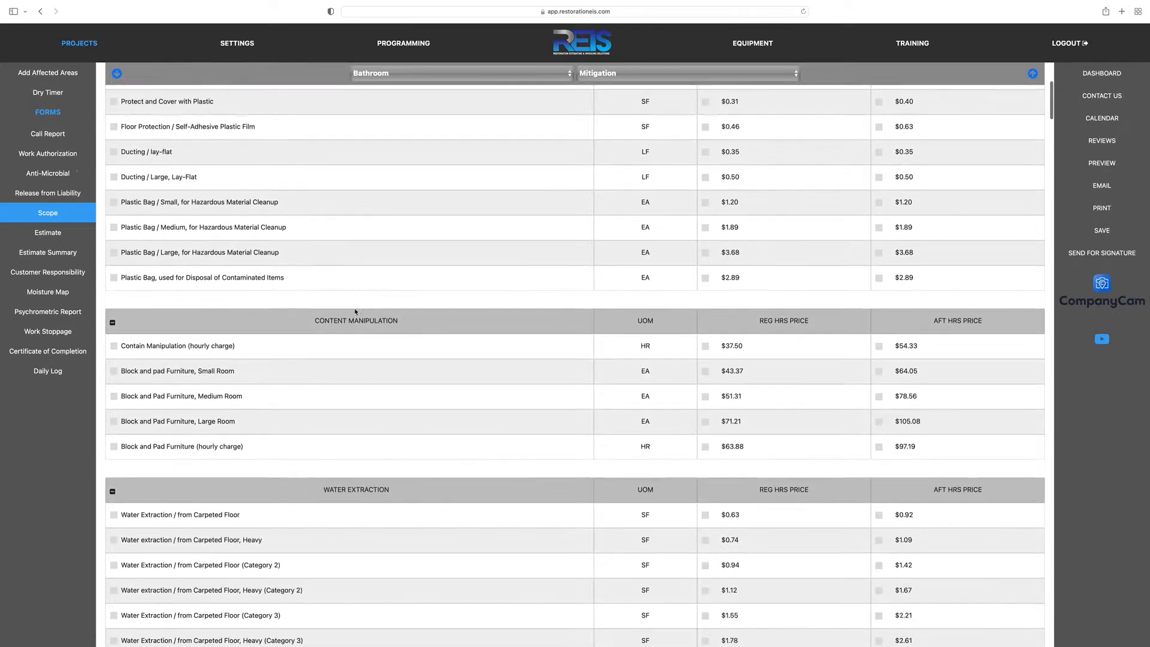
scroll(355, 312, "down", 2)
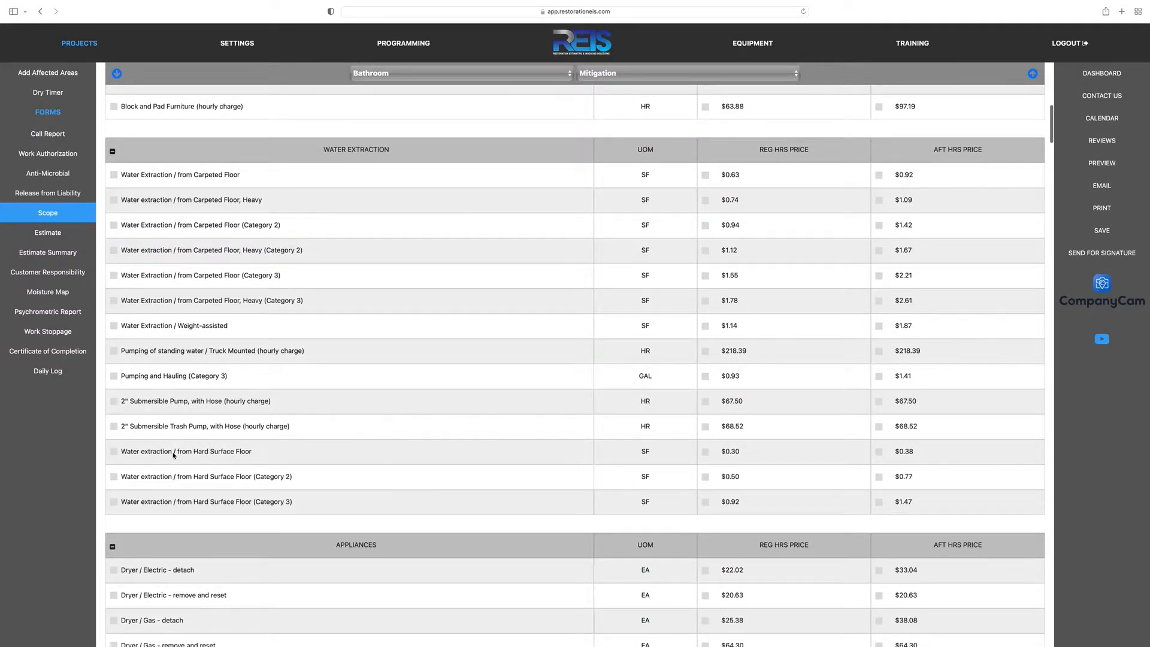
left_click(114, 452)
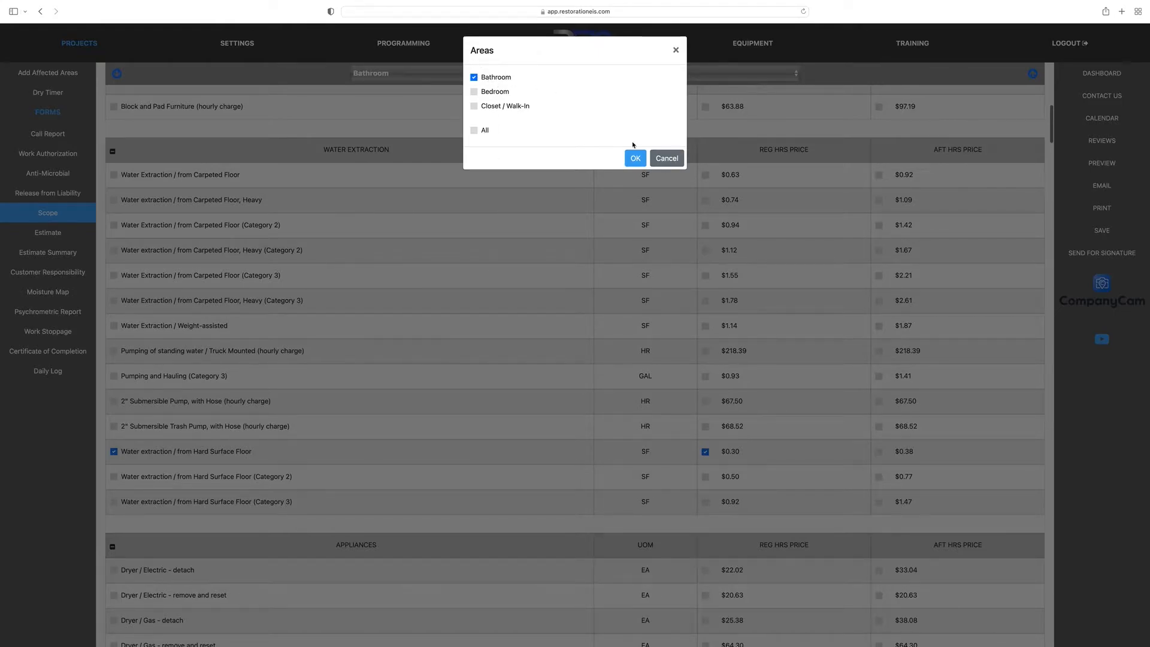
left_click(635, 158)
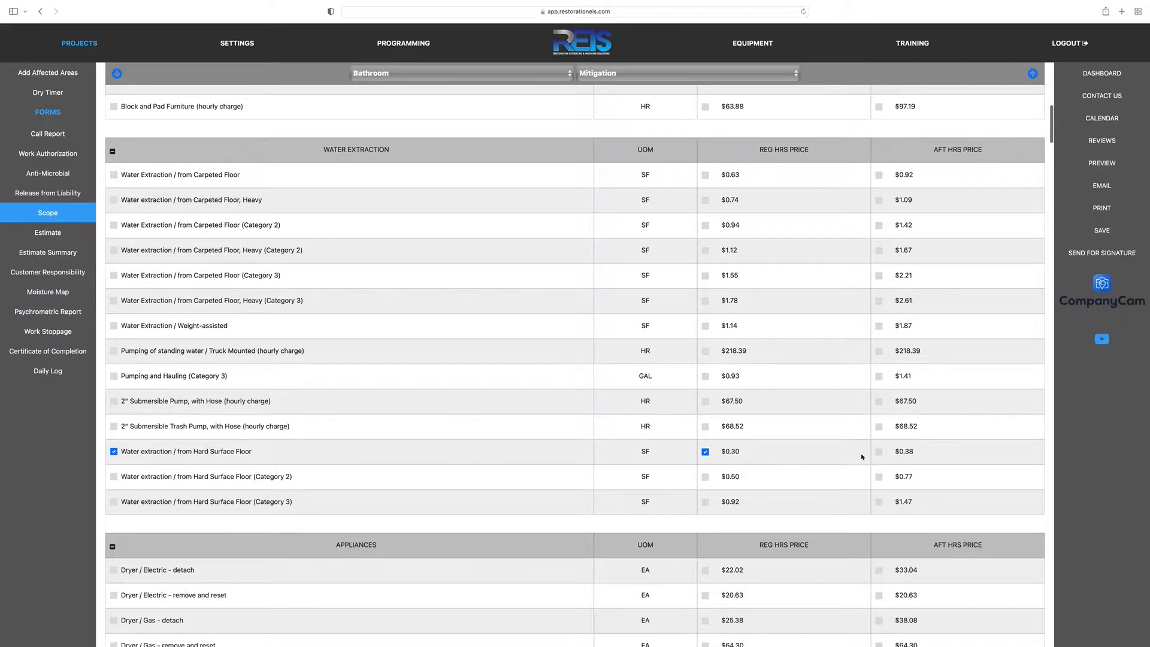
left_click(879, 453)
- Add the double bowl sink detach, P-trap assembly removal and plumbing fixture supply line removal to the Bathroom only
scroll(553, 489, "down", 10)
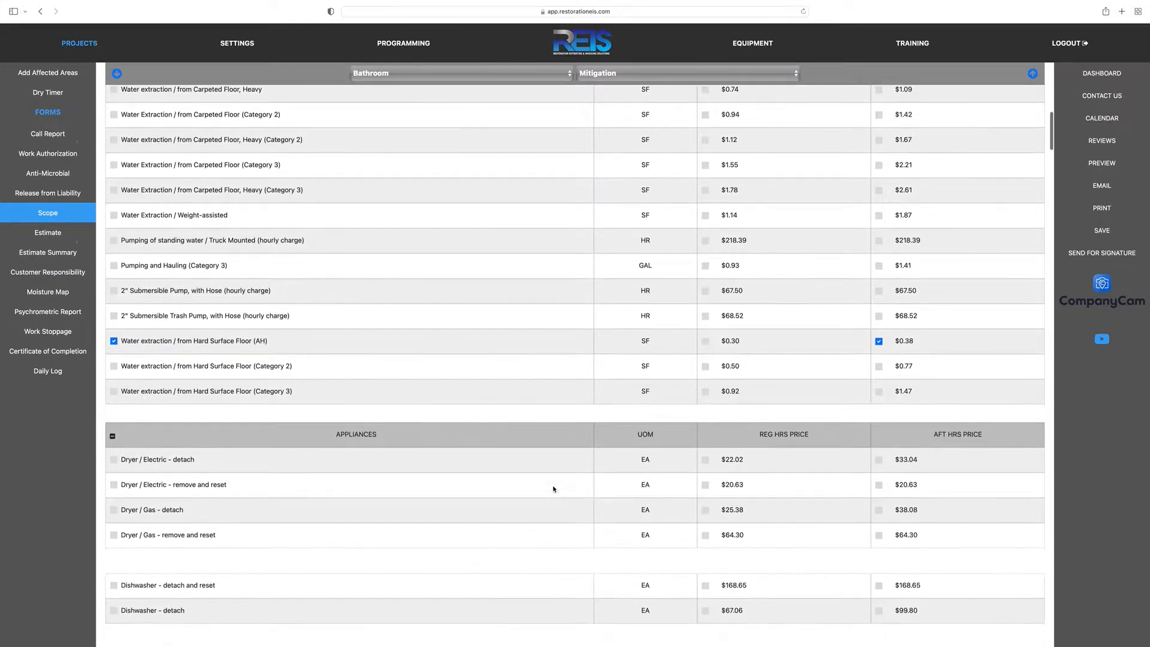
scroll(553, 489, "down", 10)
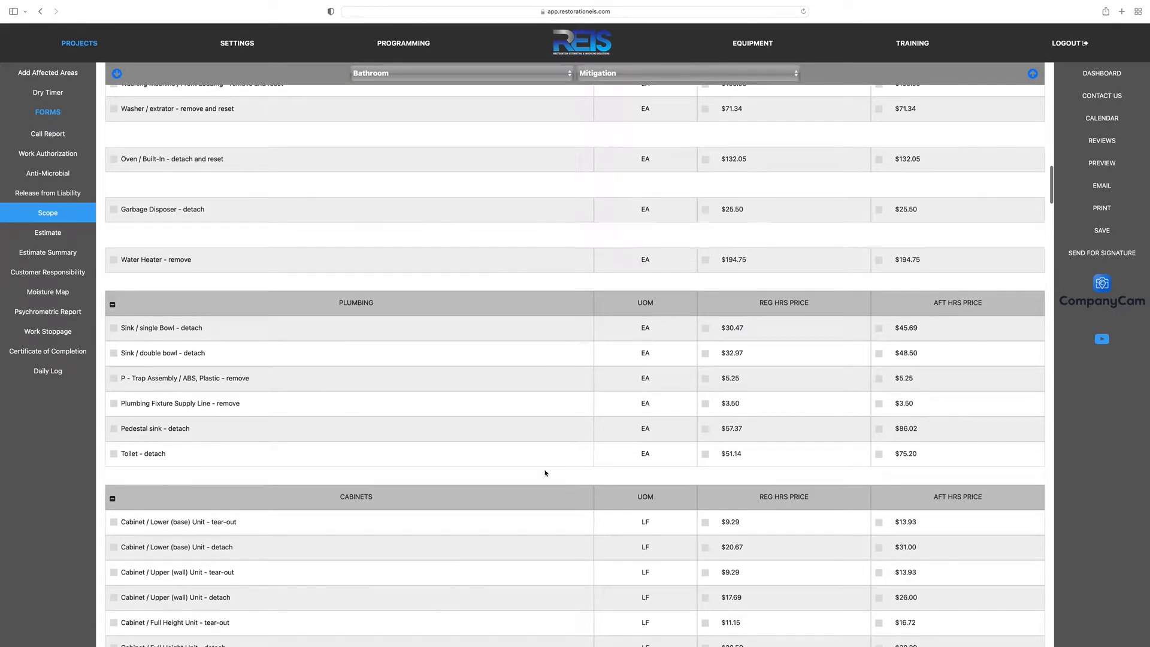
left_click(114, 353)
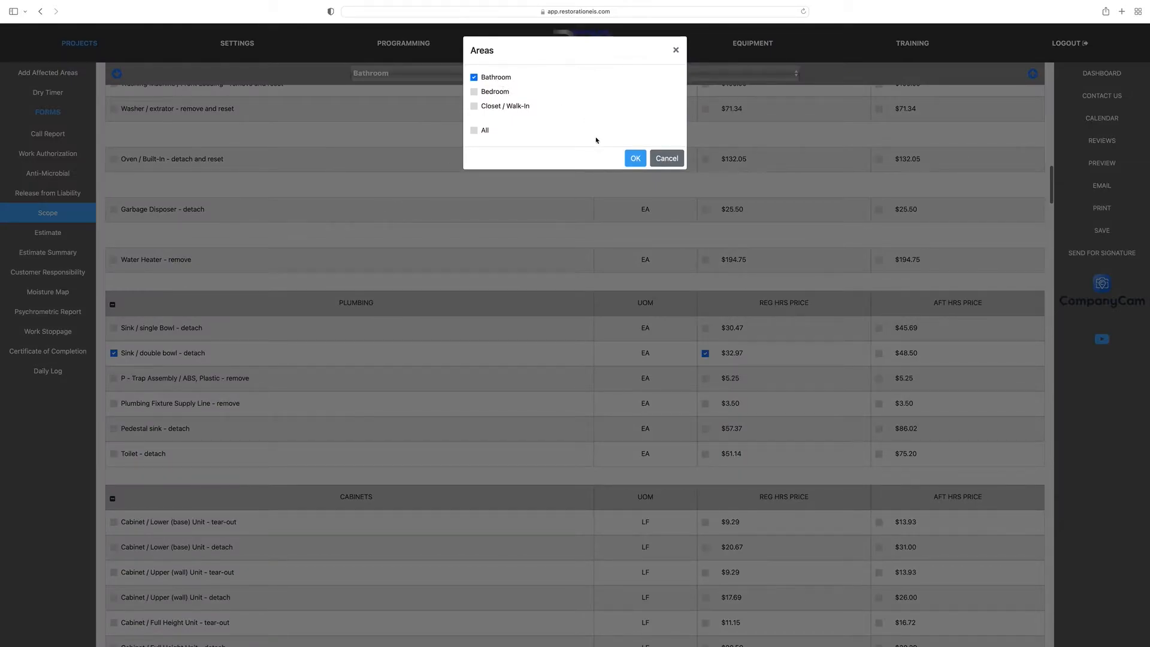
left_click(635, 158)
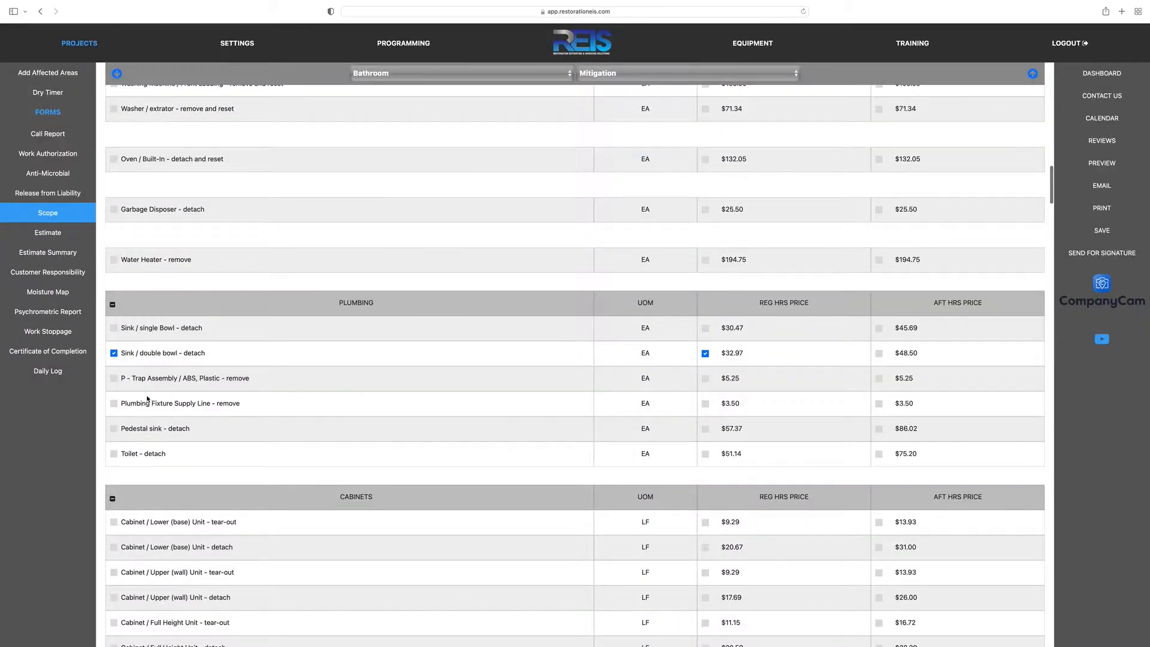
left_click(114, 378)
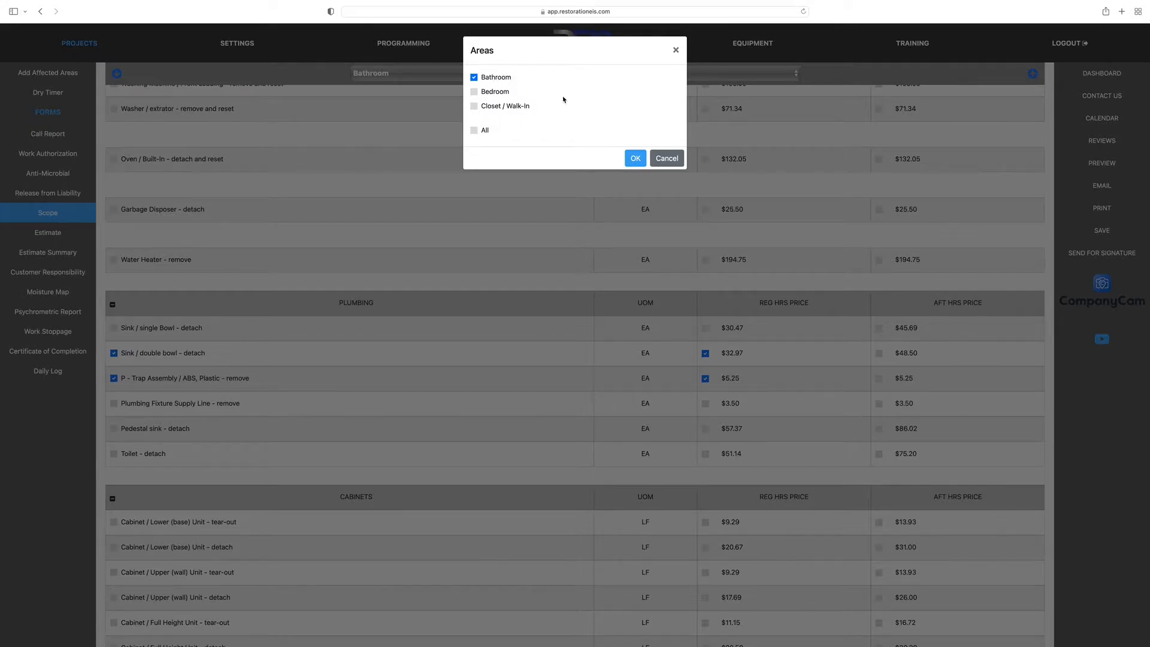
left_click(634, 159)
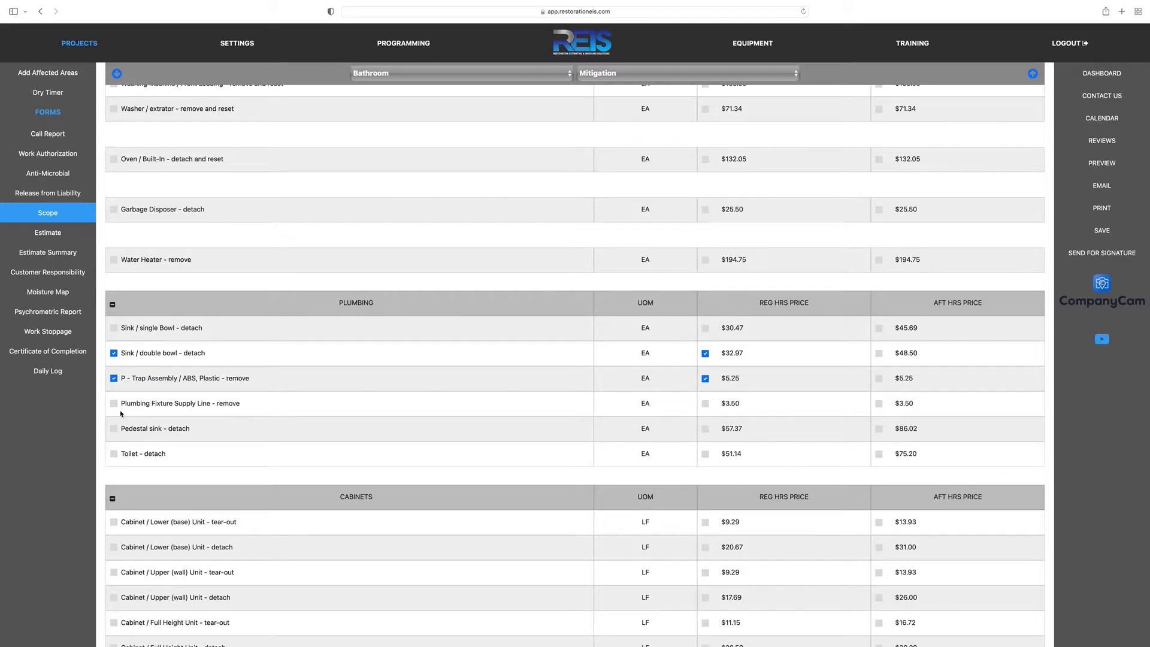
scroll(120, 410, "down", 2)
left_click(113, 360)
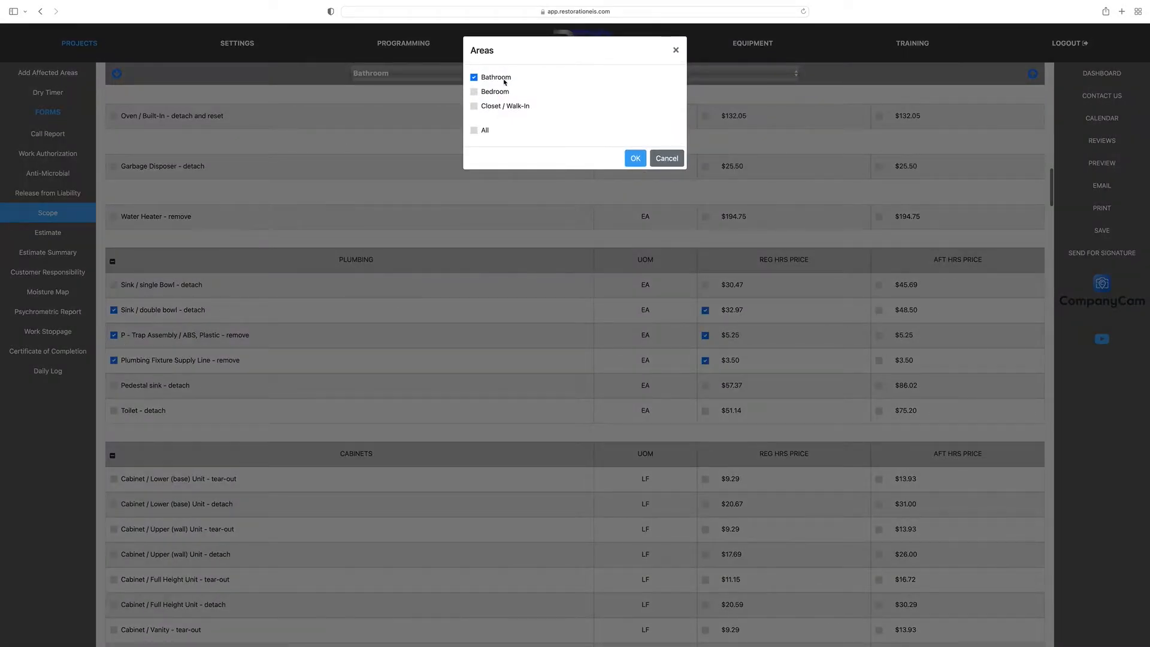
left_click(642, 158)
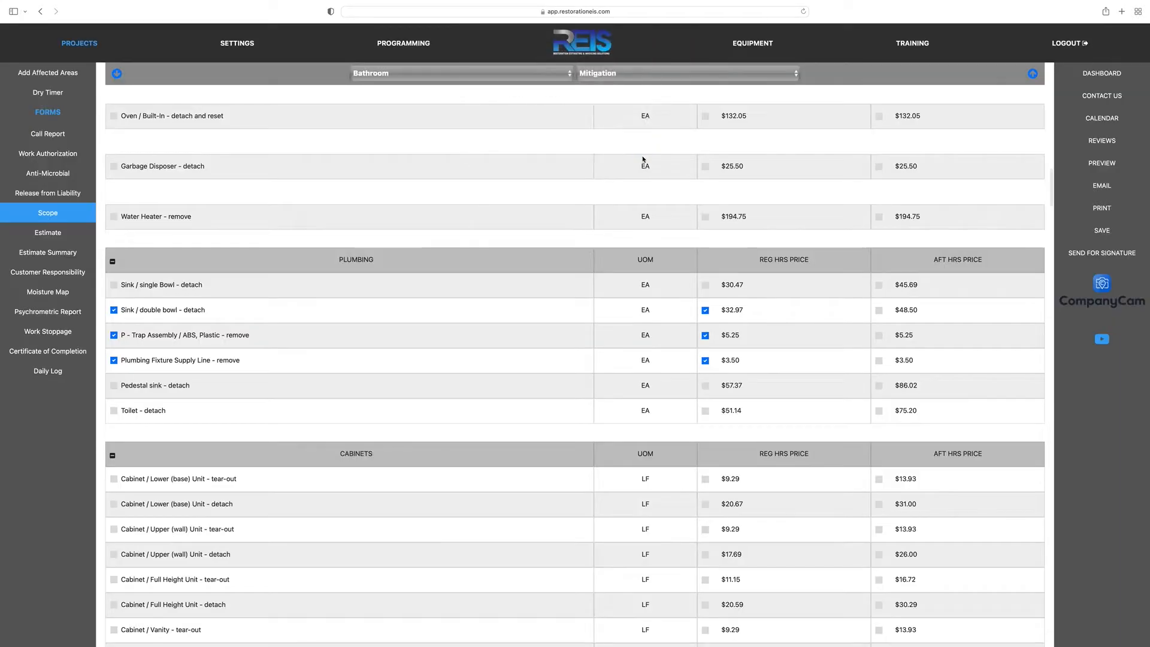
- Add the Cabinet / Vanity - tear-out item from the Cabinets section to the Bathroom only
scroll(518, 365, "down", 6)
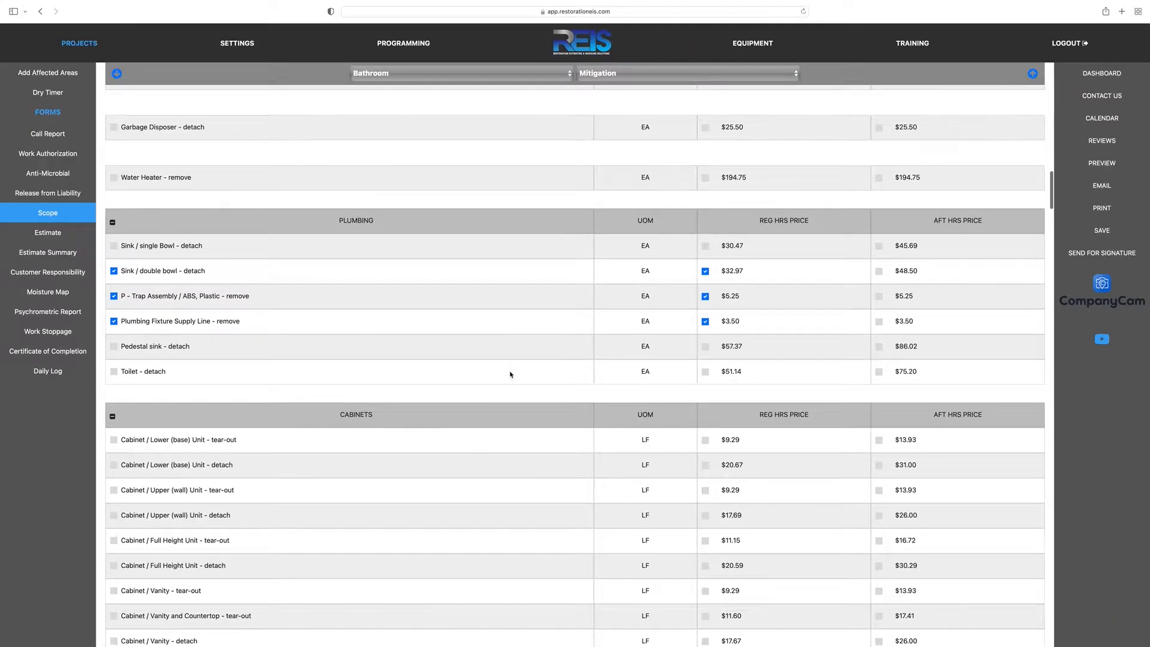
scroll(510, 374, "down", 5)
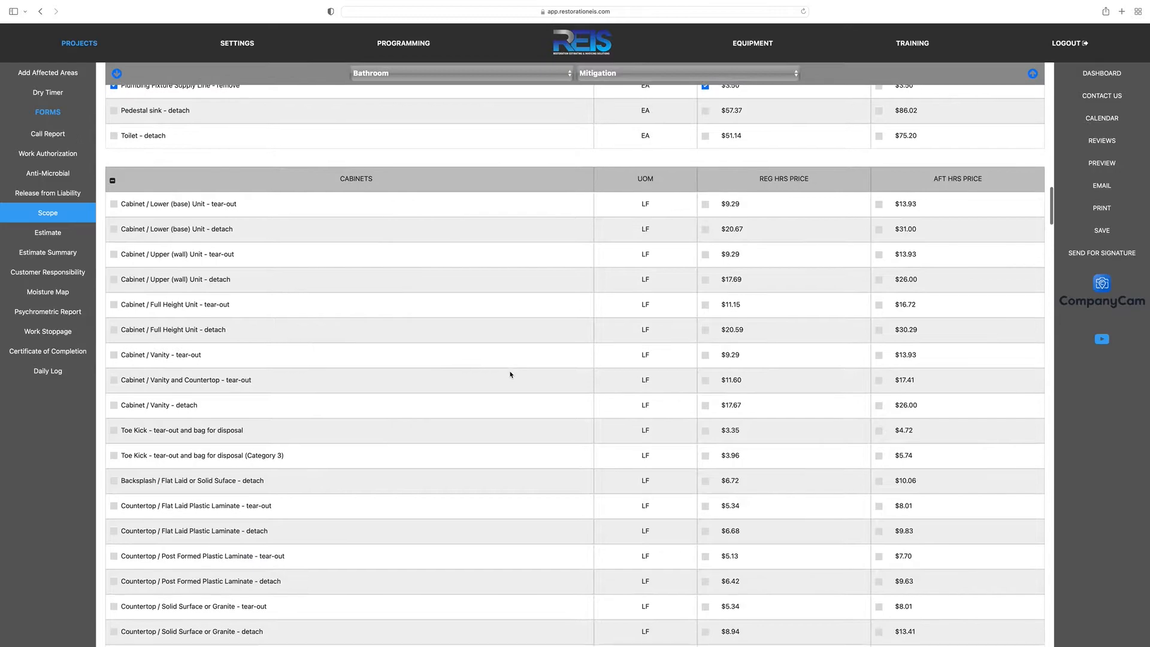
scroll(510, 374, "down", 1)
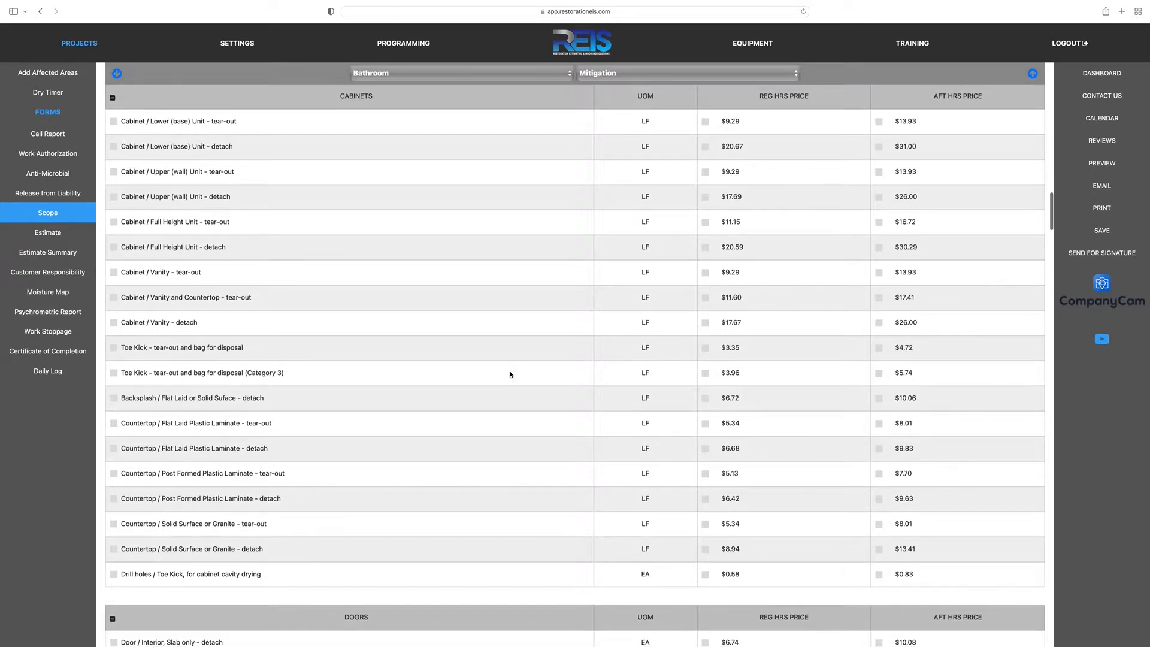
left_click(114, 272)
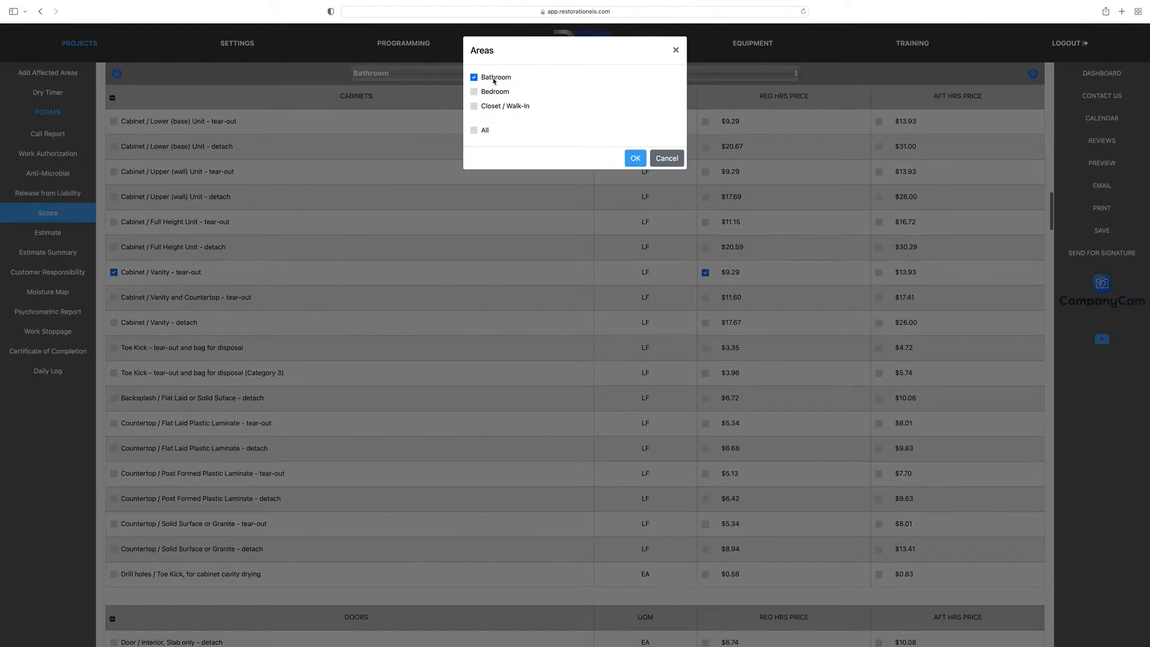
left_click(635, 158)
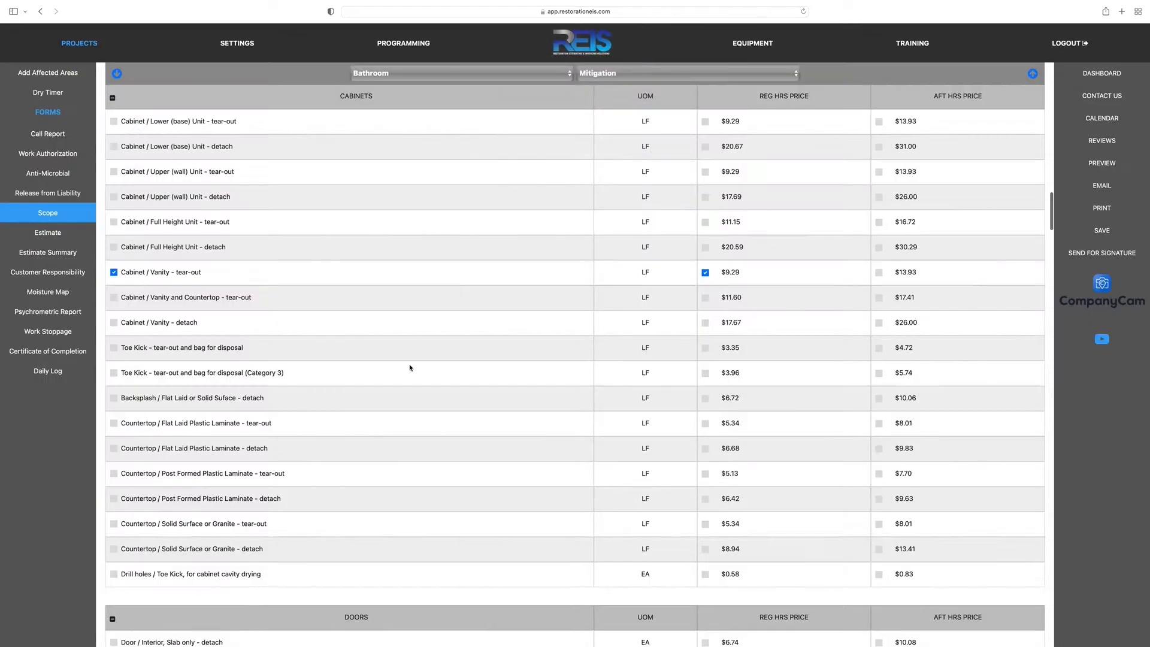
- Add the Baseboard - tear-out item from the Baseboard / Trim section and apply it to all areas
scroll(411, 367, "down", 2)
scroll(410, 367, "down", 10)
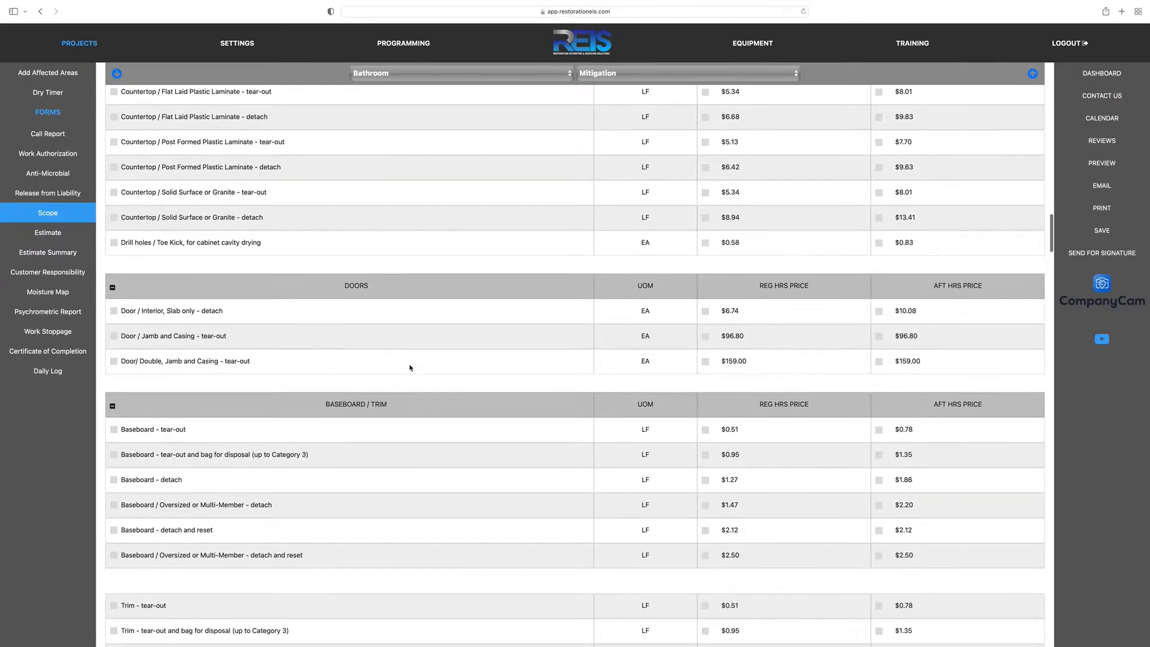
scroll(411, 367, "down", 3)
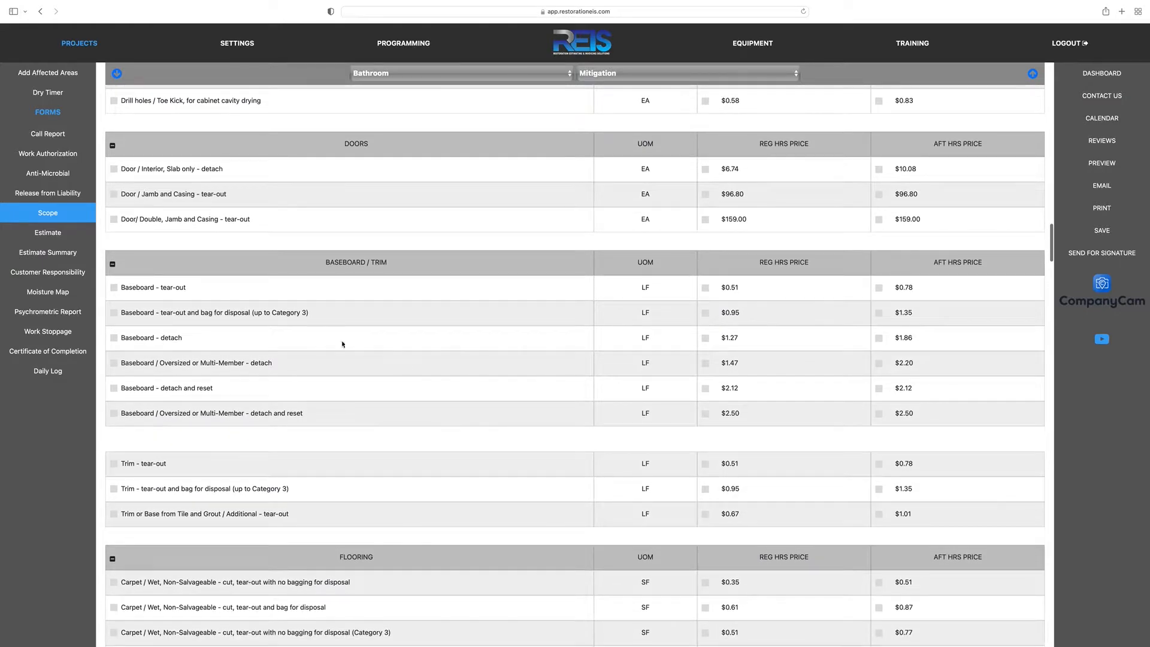
left_click(114, 288)
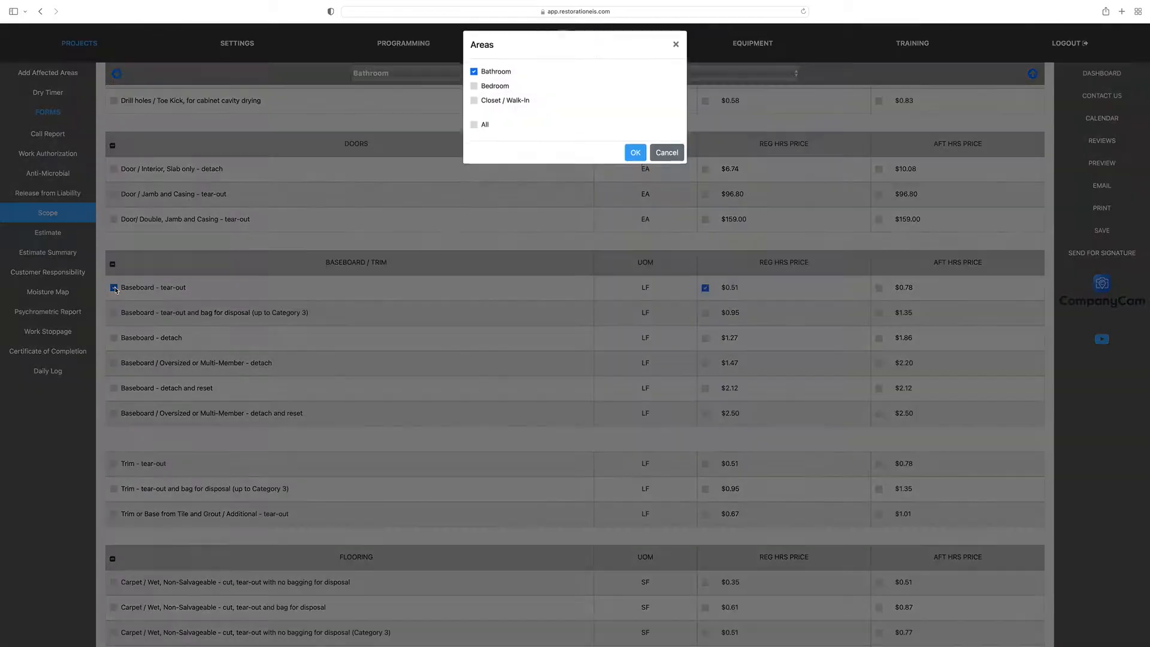
left_click(473, 130)
left_click(633, 158)
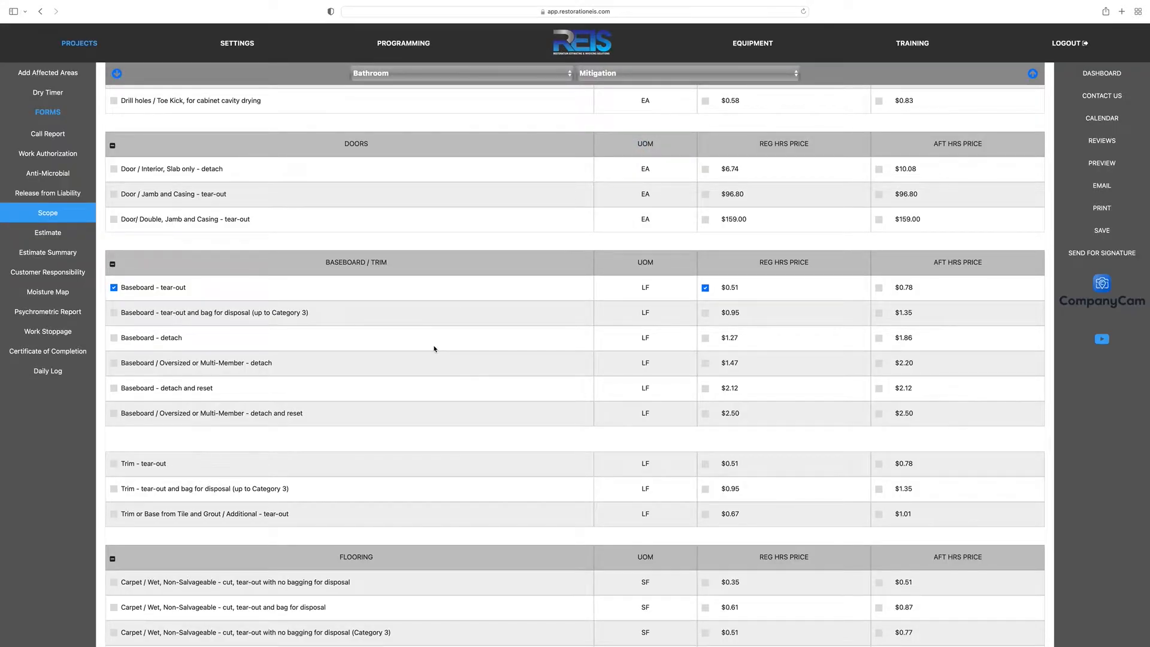
- Add wet drywall up to 4' tall with tear-out, cleanup and bag for disposal (not Category 3), applied to all areas
scroll(434, 349, "down", 5)
scroll(434, 349, "down", 9)
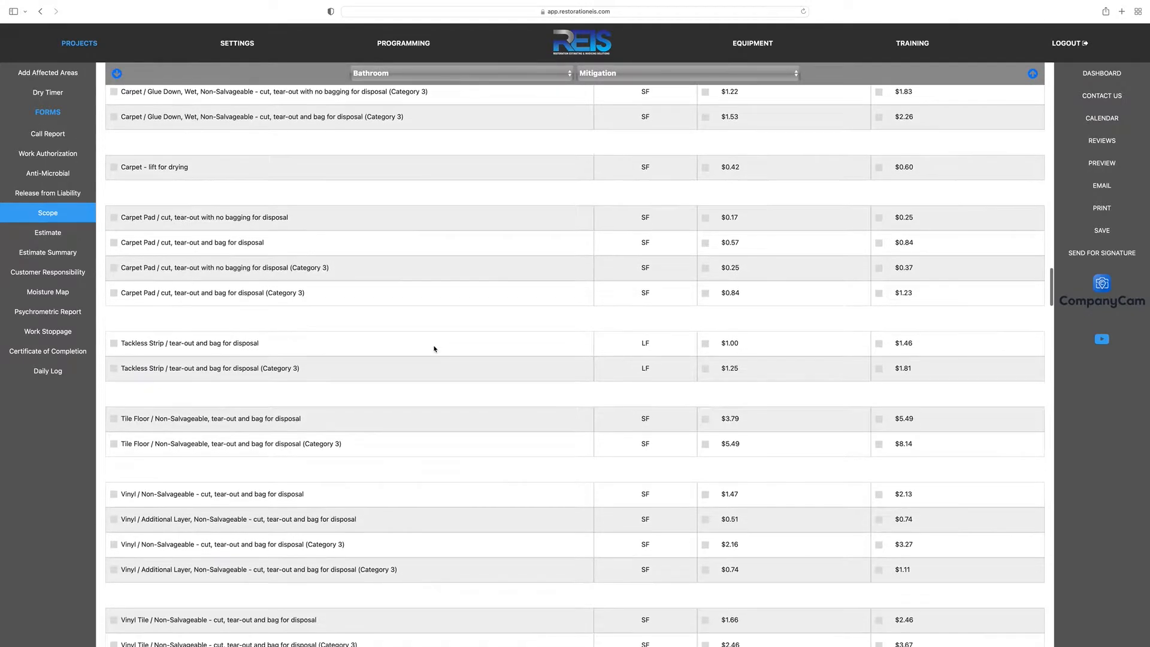
scroll(434, 349, "down", 15)
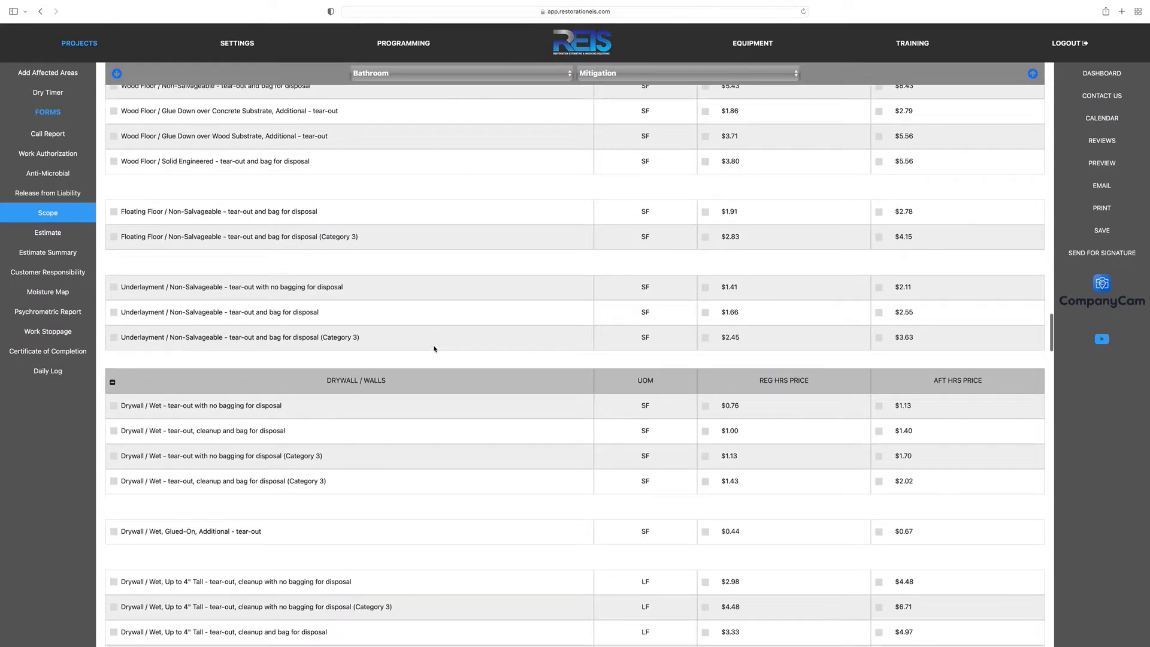
scroll(434, 348, "down", 7)
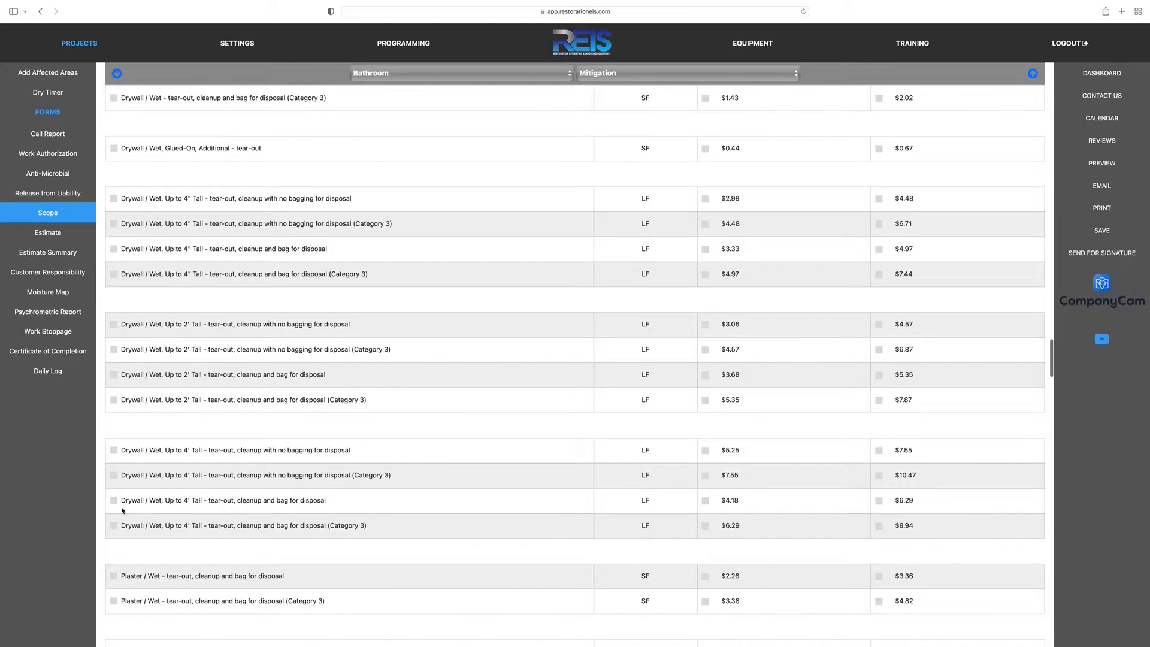
left_click(114, 501)
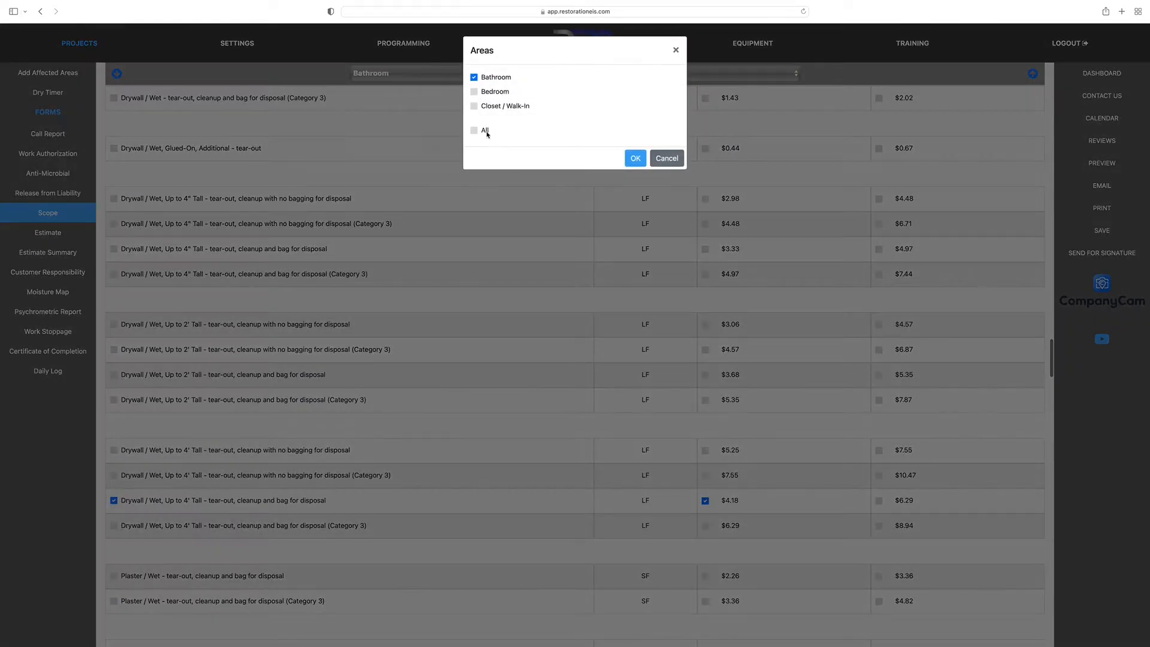
left_click(484, 130)
left_click(635, 159)
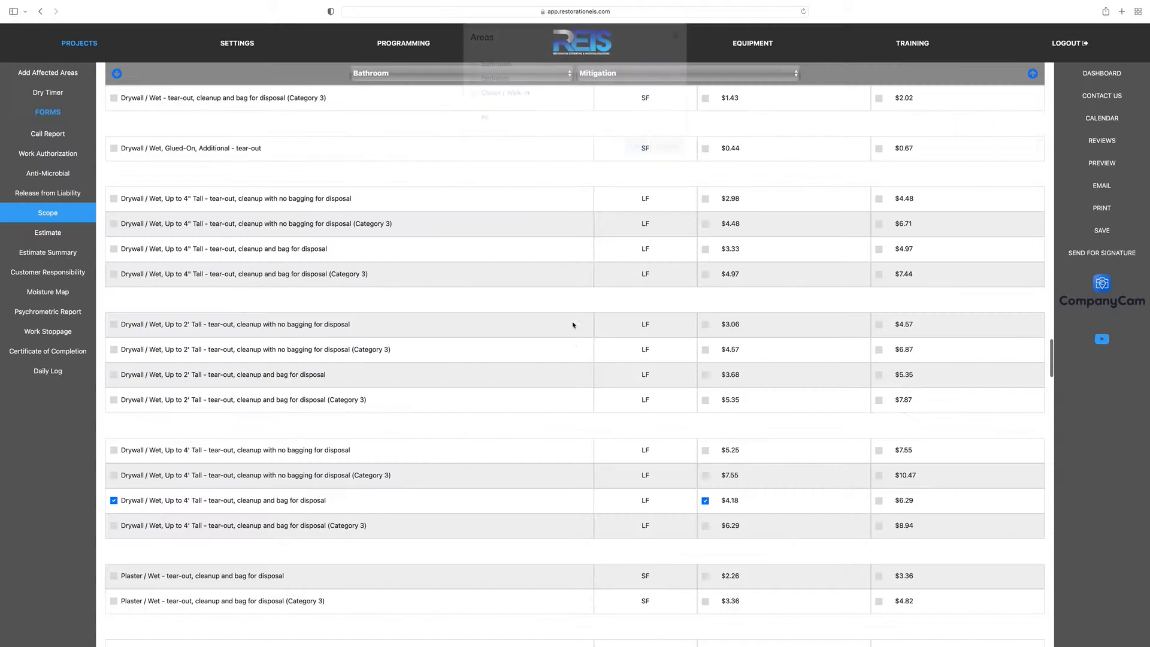
- Add the Insulation / Wet - tear-out and bag for disposal item (not Category 3, not confined space) to all areas
scroll(573, 352, "down", 5)
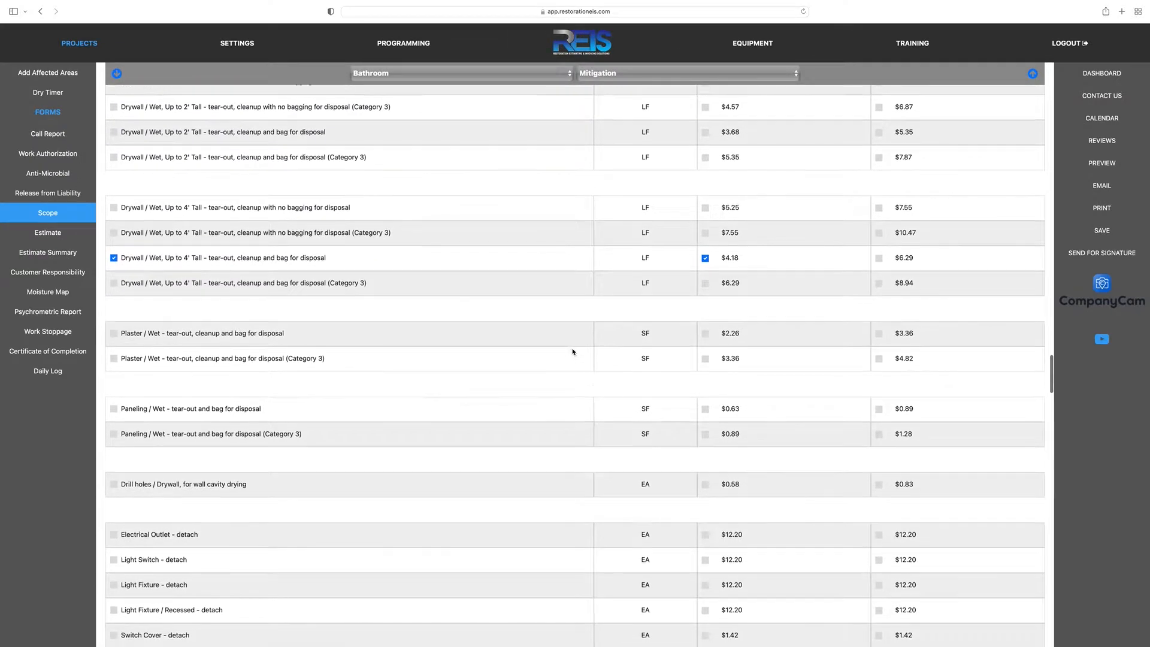
scroll(572, 352, "down", 10)
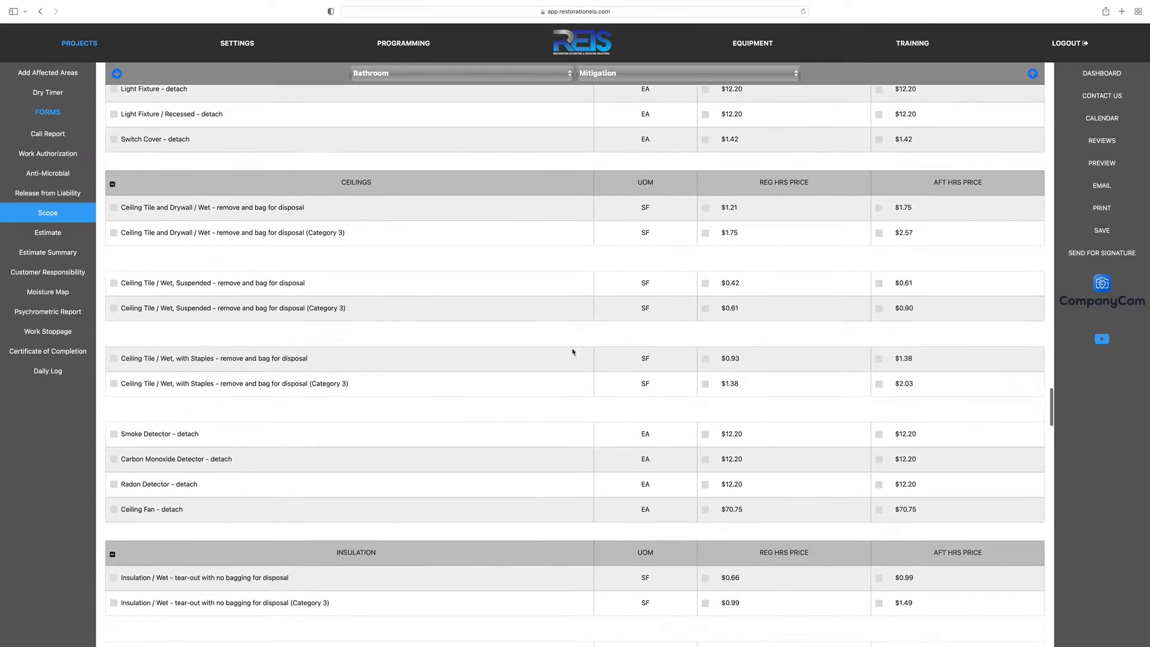
scroll(572, 352, "down", 4)
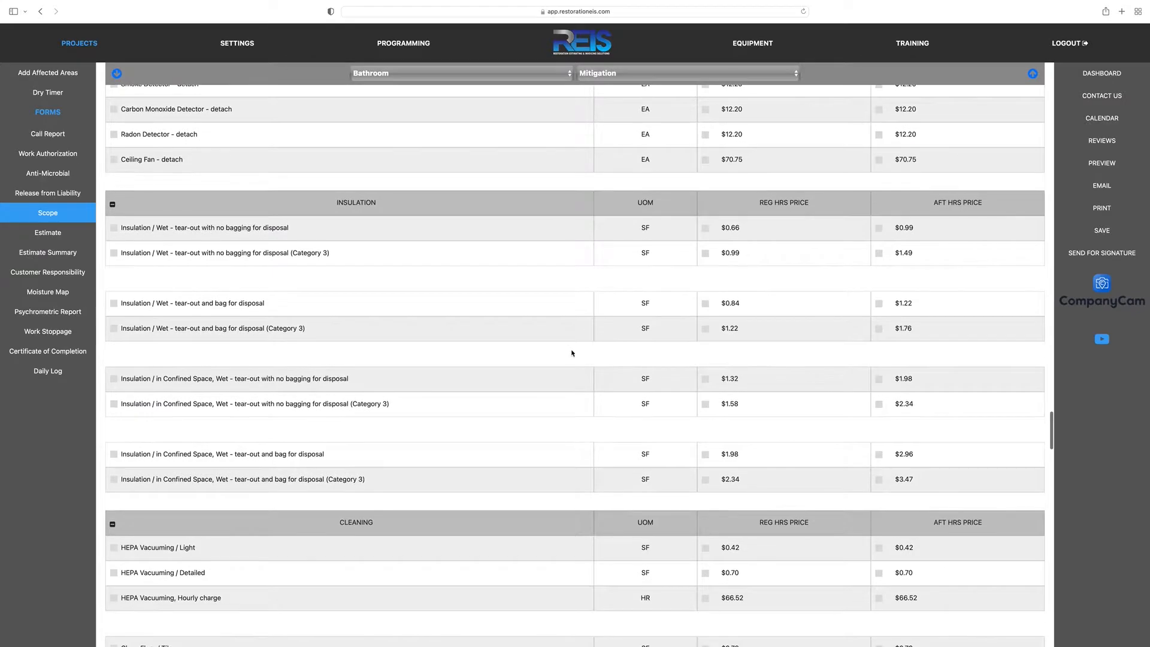
left_click(114, 303)
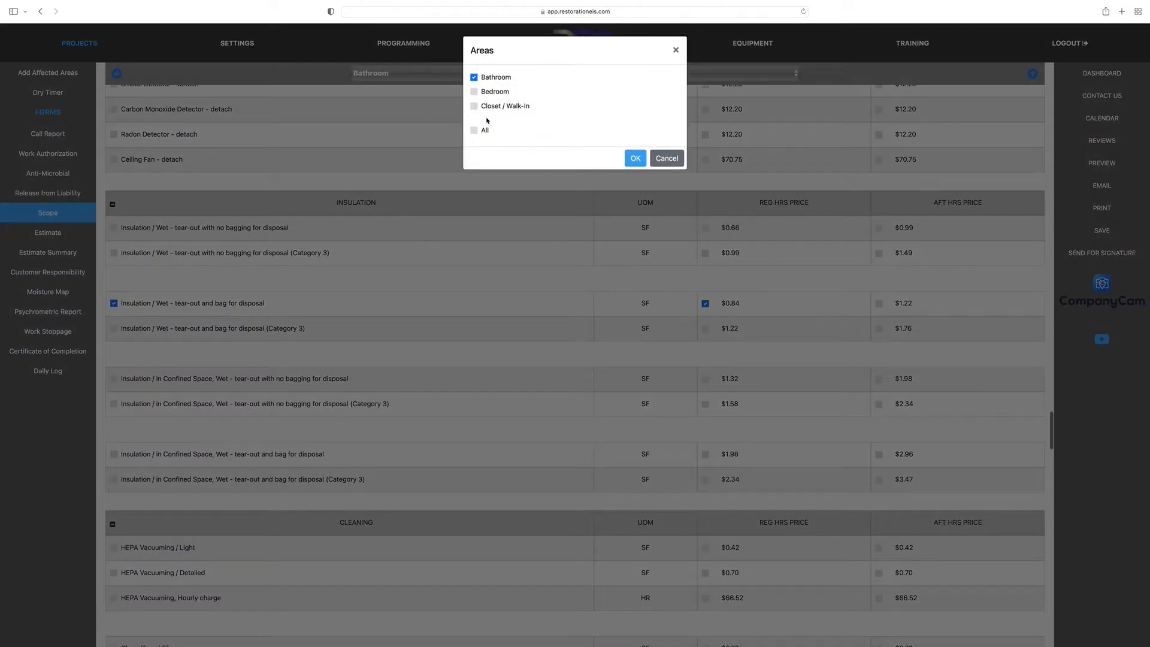
left_click(474, 129)
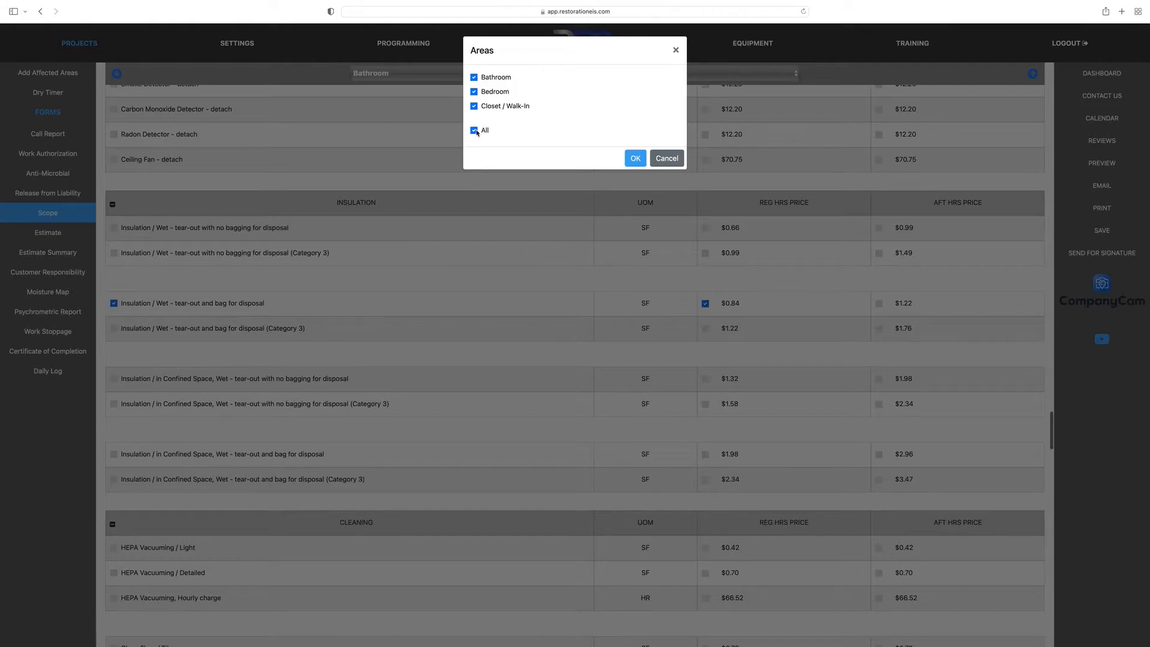
left_click(635, 158)
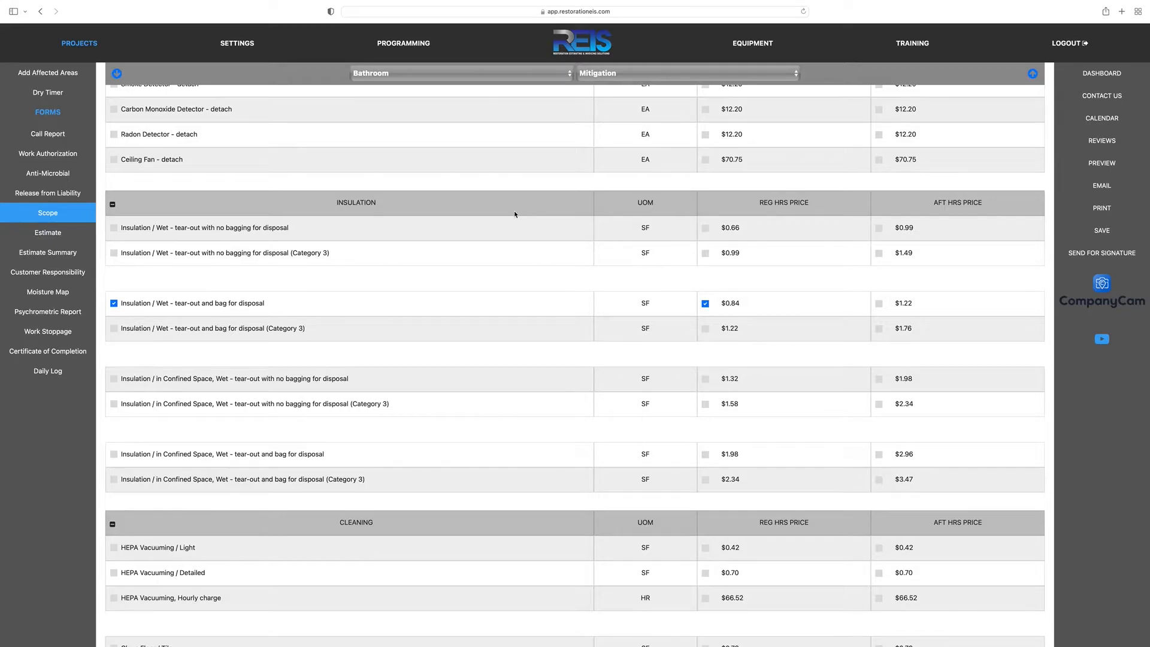
- Add the Air Mover / Centrifugal @ Floor, No Monitoring item from the Equipment section to the Bathroom and Bedroom
scroll(488, 279, "down", 5)
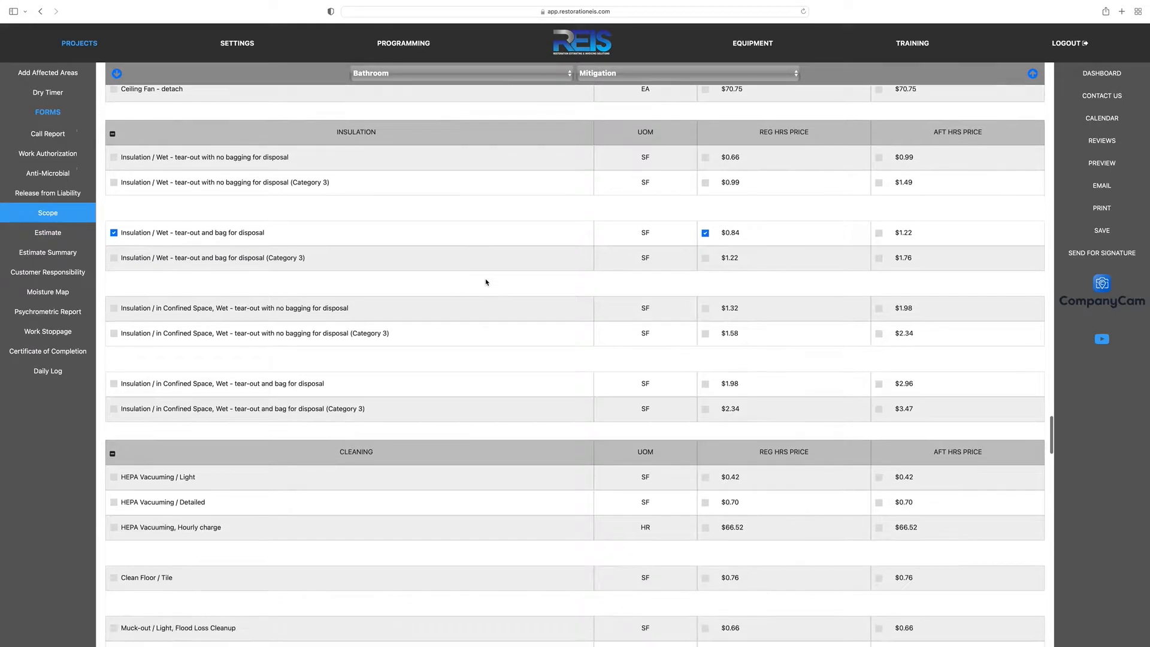
scroll(486, 281, "down", 10)
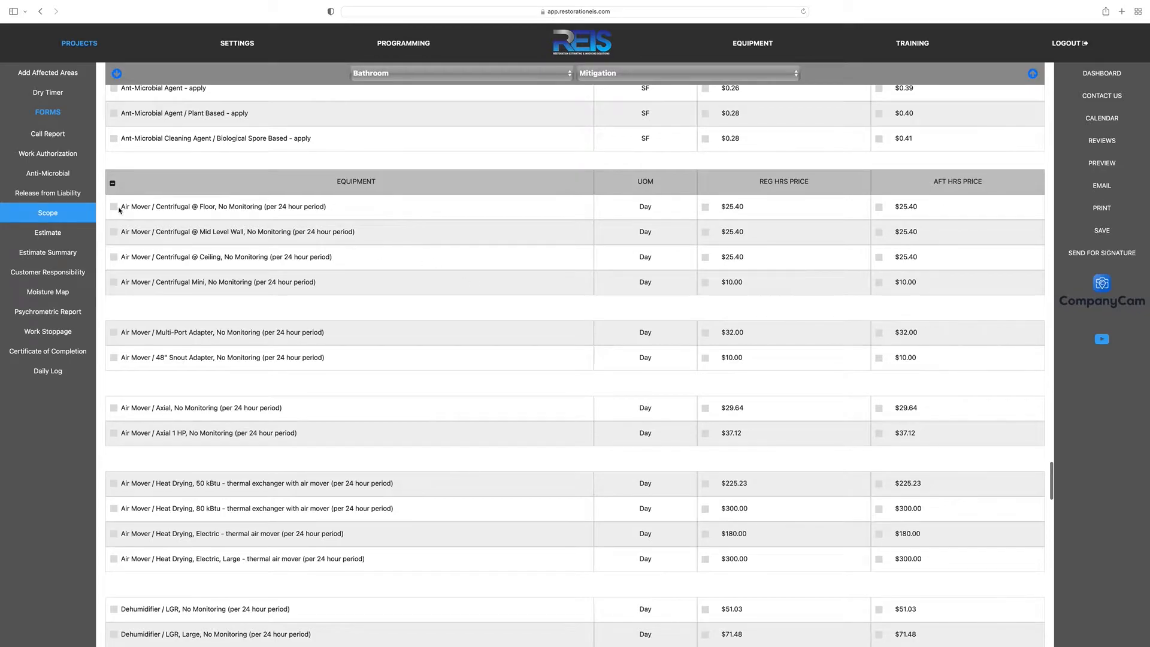
left_click(114, 206)
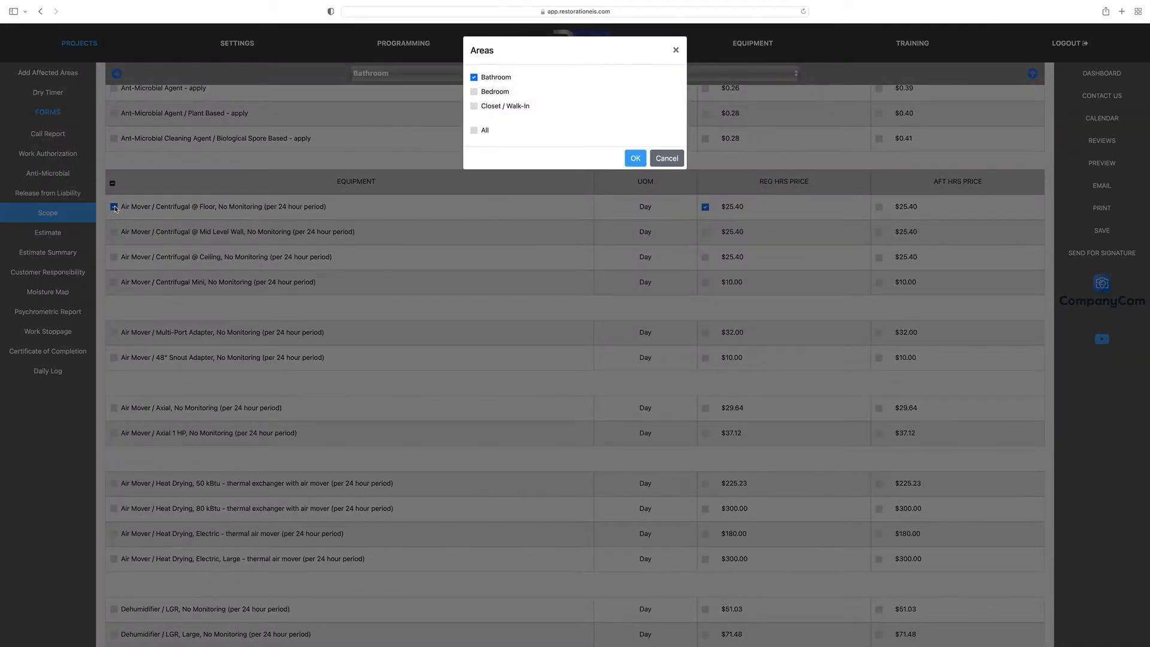
left_click(474, 93)
left_click(635, 158)
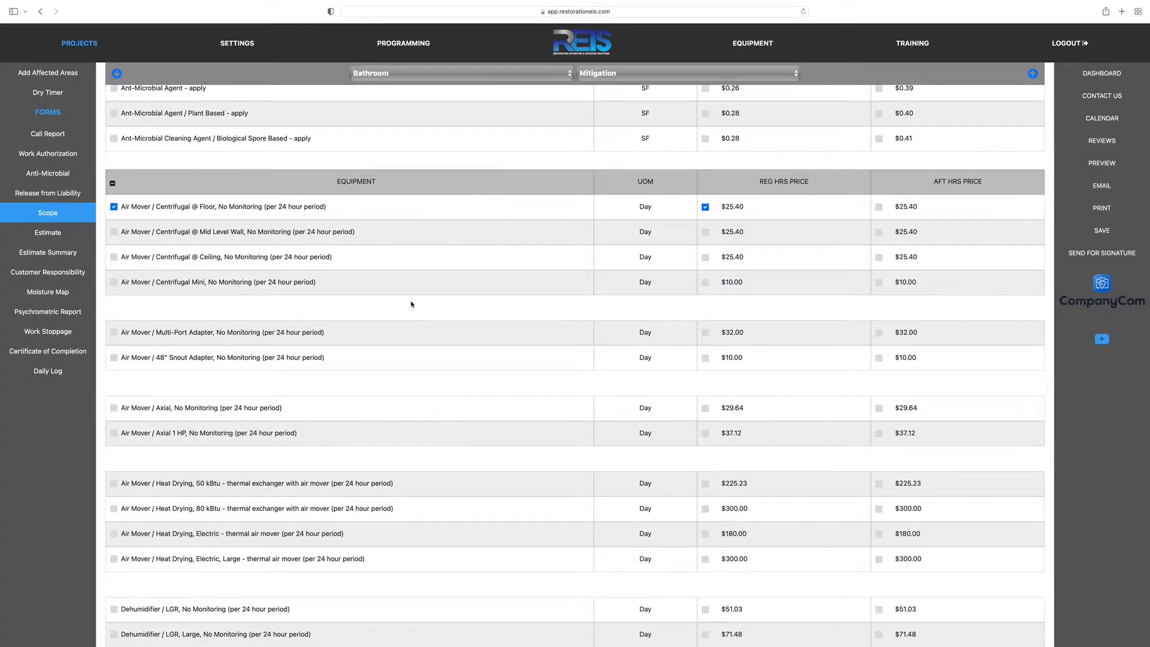
- Switch the scope's affected area to Bedroom, keeping the Mitigation category
left_click(1032, 74)
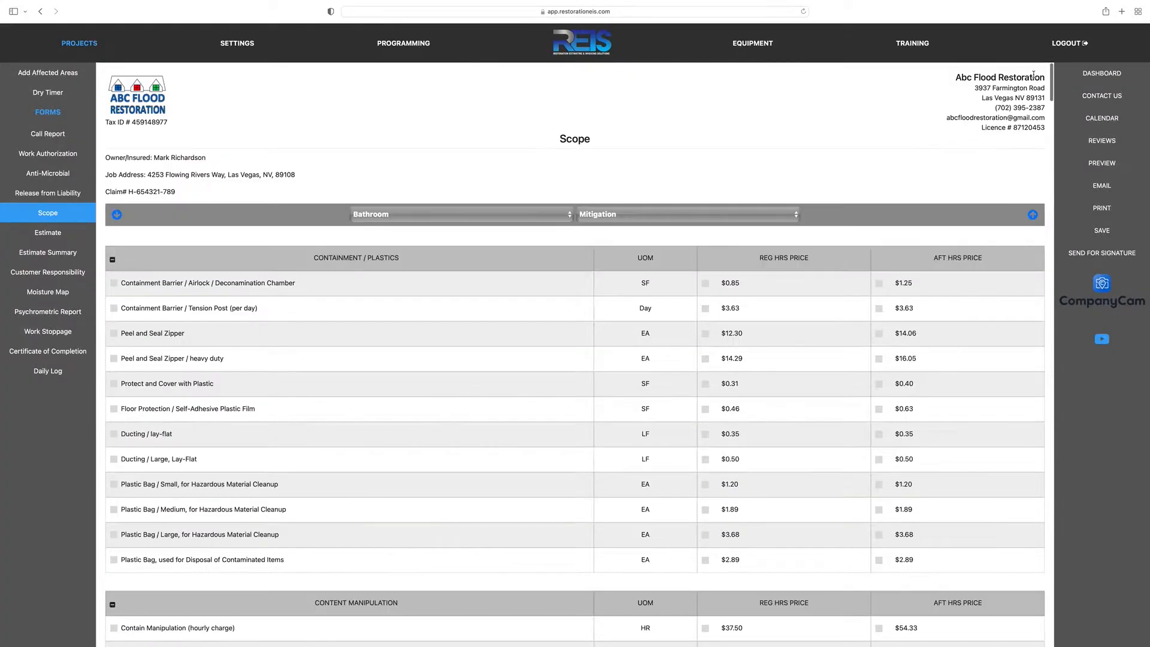
left_click(376, 217)
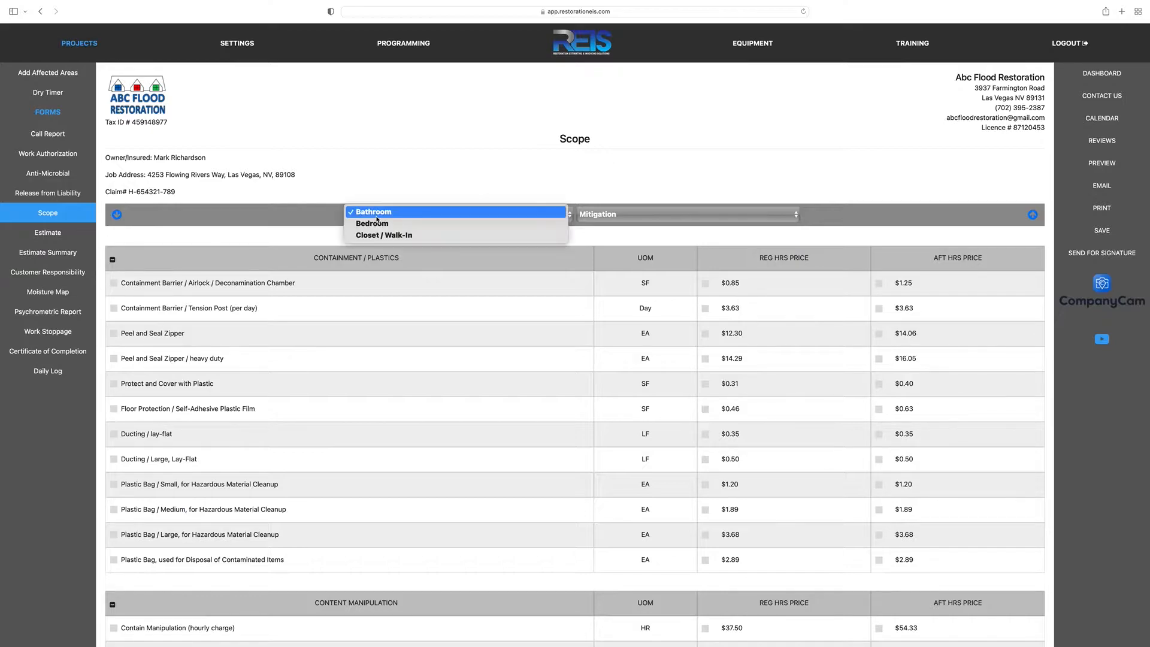
left_click(378, 227)
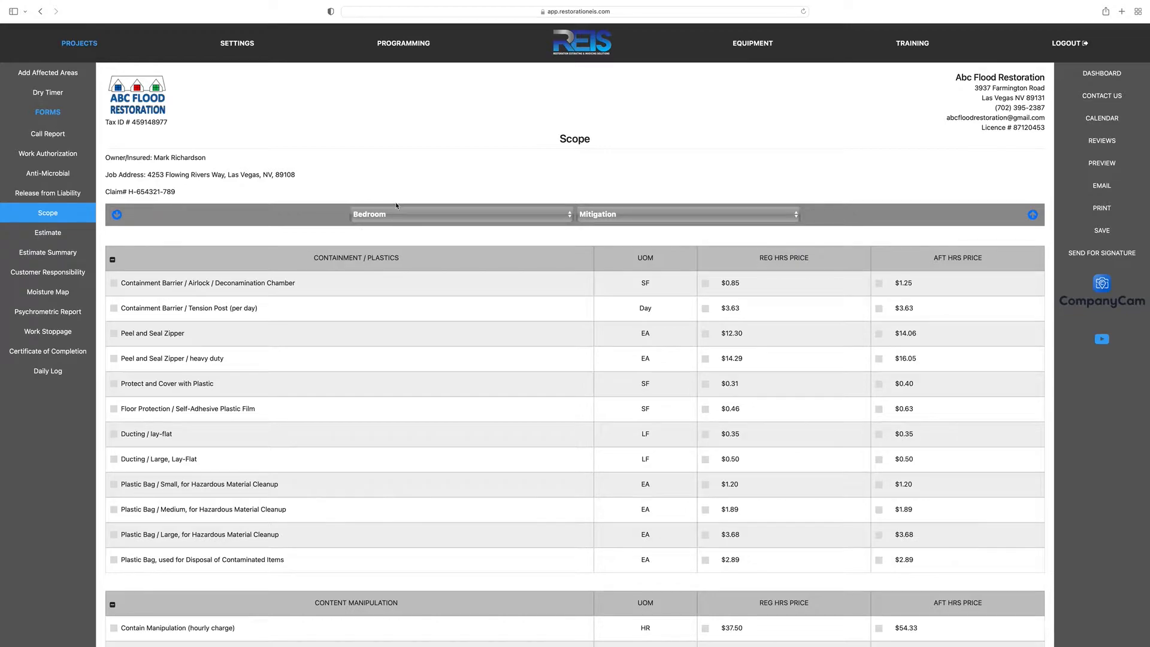
- Add Water Extraction / from Carpeted Floor to the Bedroom and Closet / Walk-In, using the after-hours price of $0.92 for the Bedroom
scroll(174, 334, "down", 10)
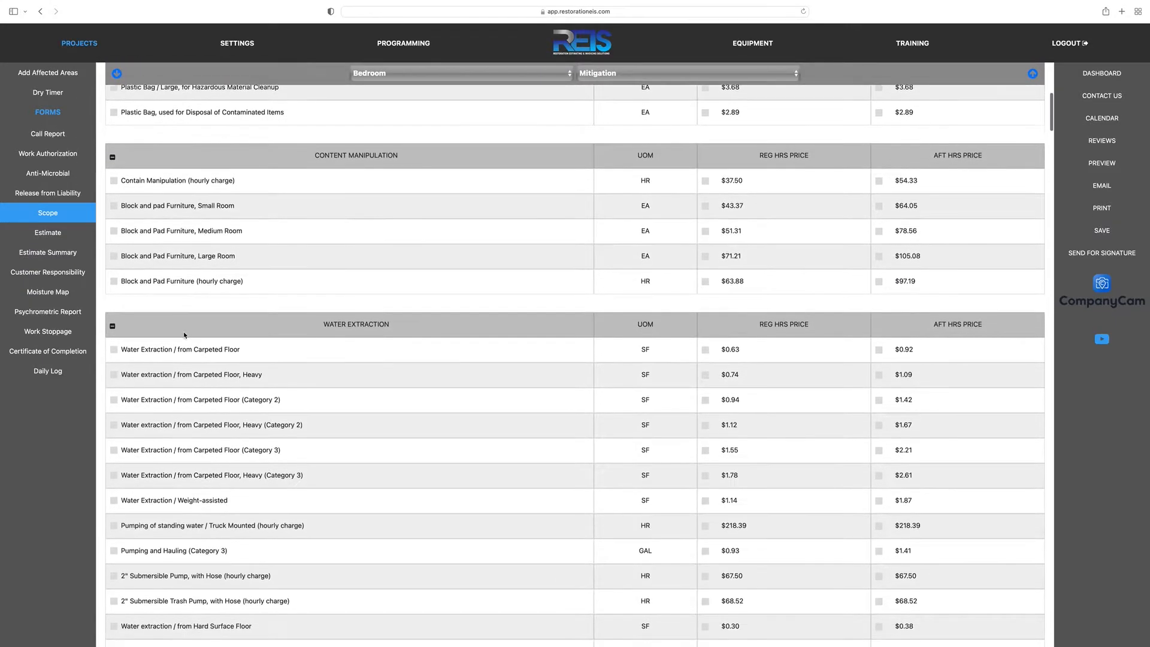
scroll(185, 334, "down", 3)
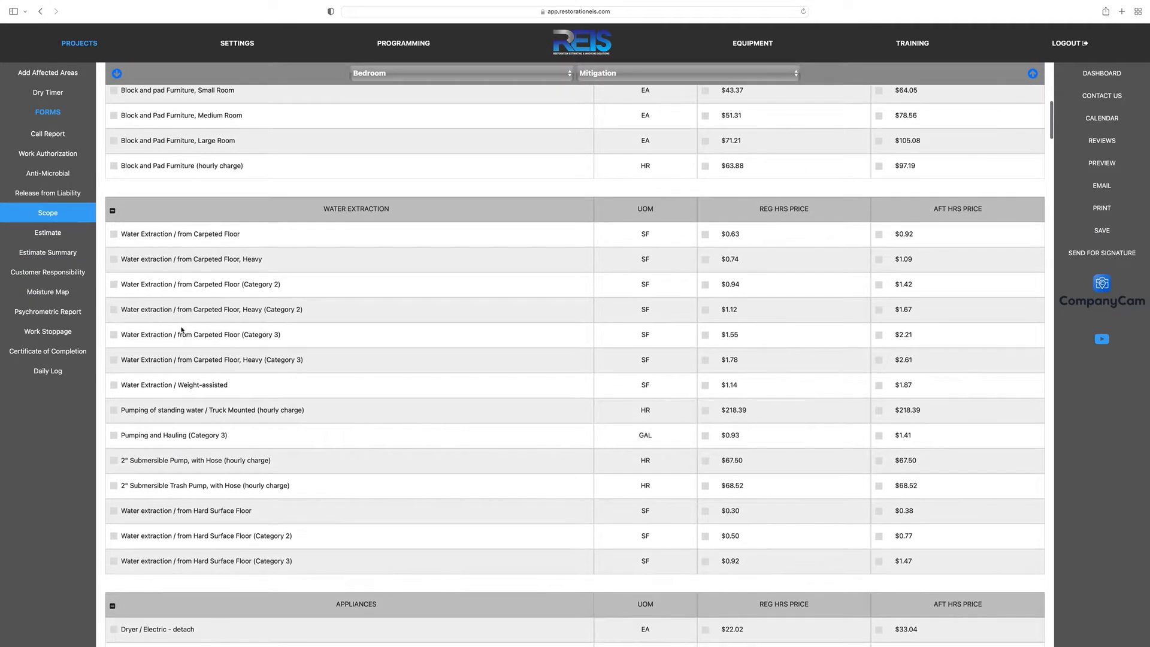
left_click(114, 234)
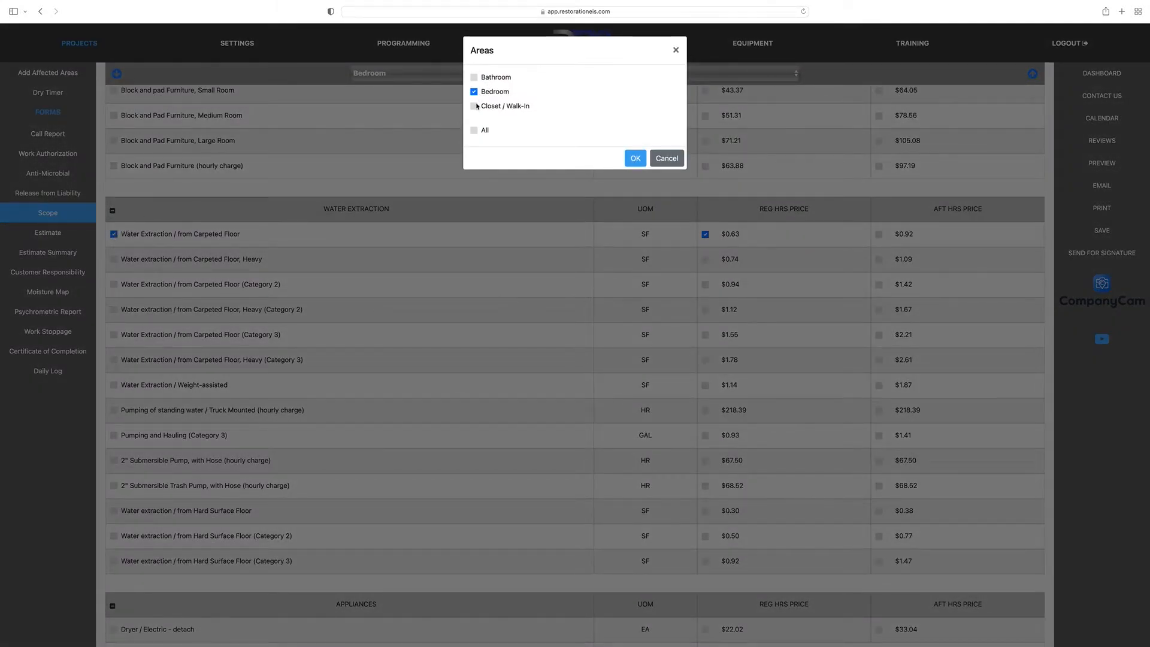
left_click(474, 106)
left_click(635, 159)
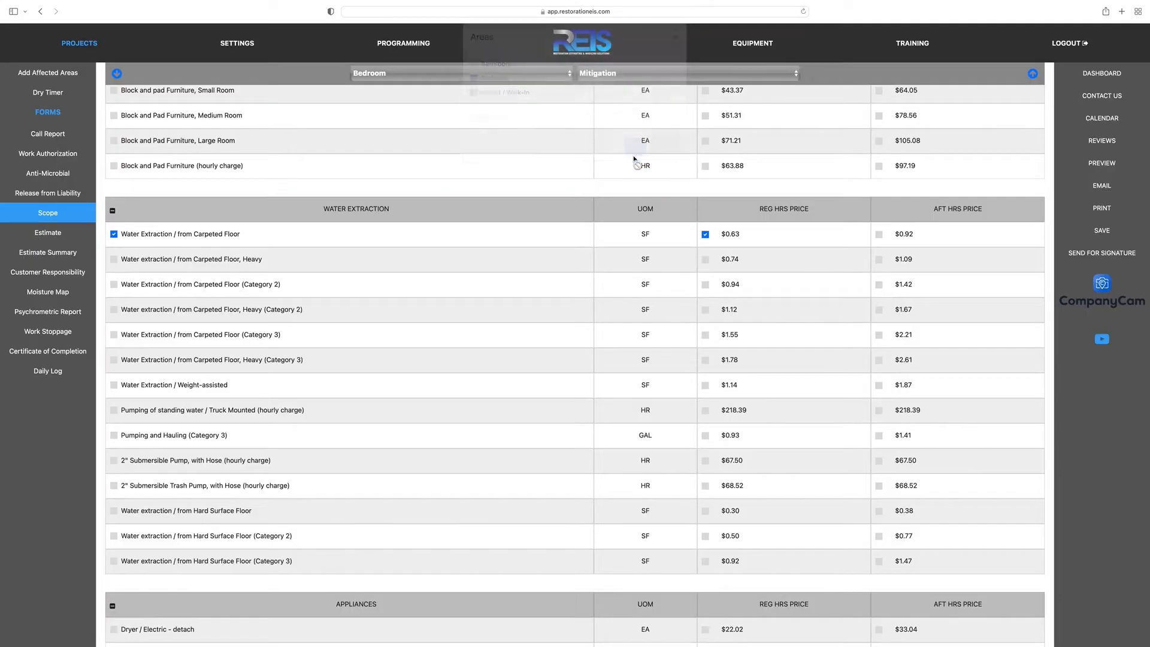
left_click(879, 234)
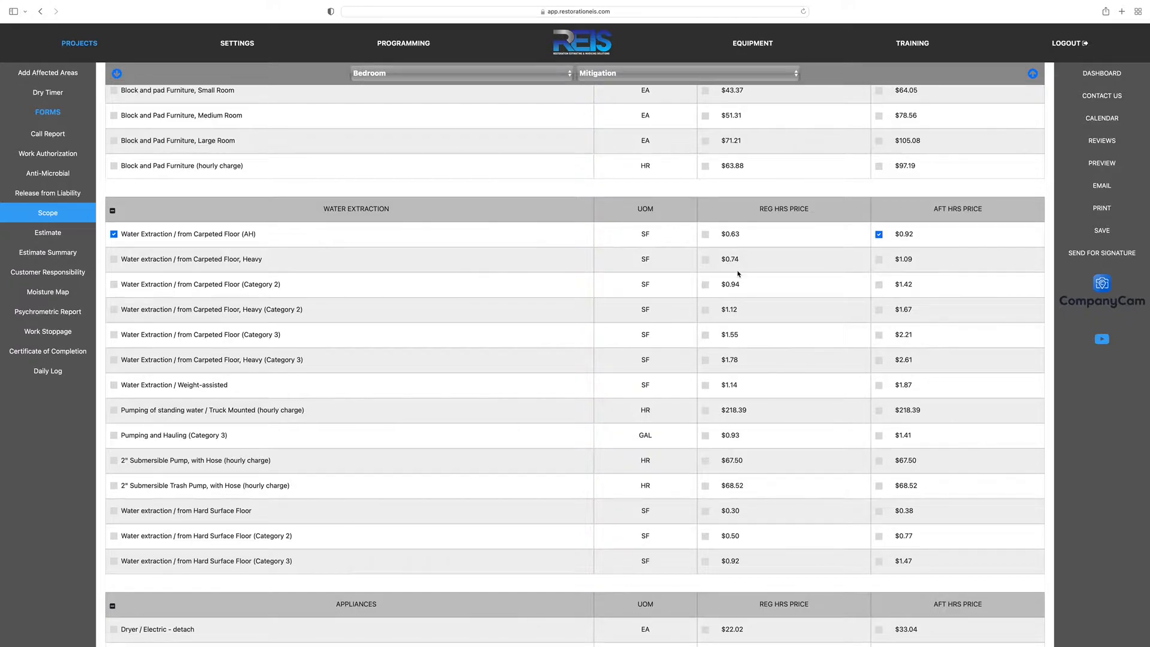
- Add wet, non-salvageable carpet cut, tear-out and bag for disposal (not Category 3, not glue down) to the Bedroom and Closet / Walk-In
scroll(602, 302, "down", 10)
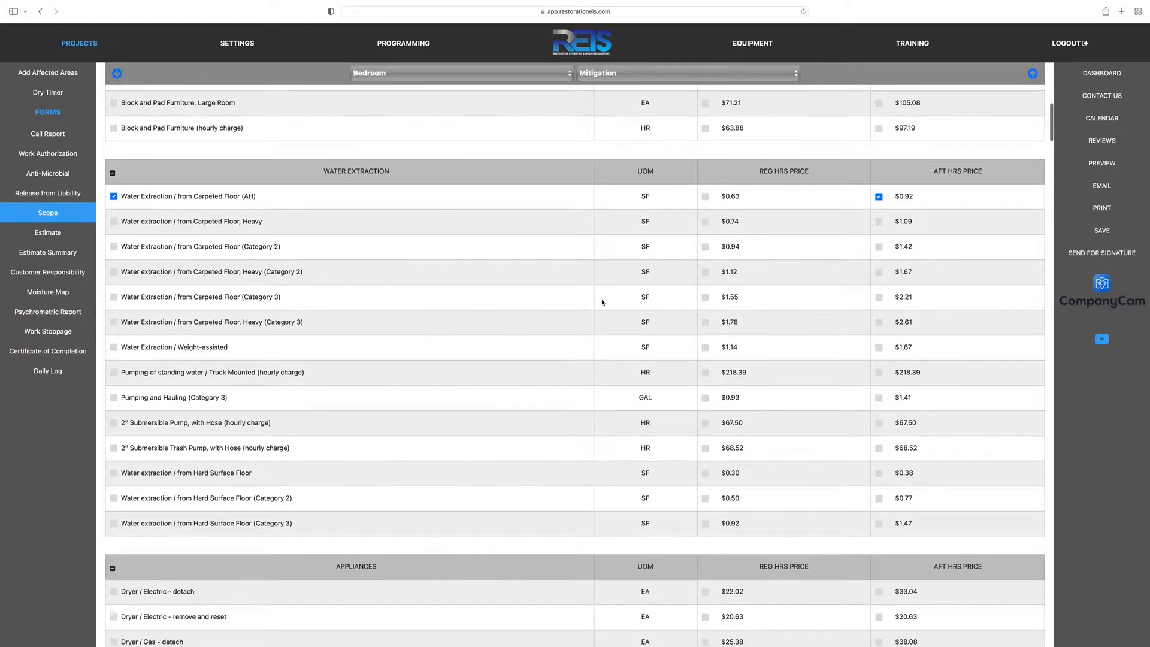
scroll(601, 302, "down", 10)
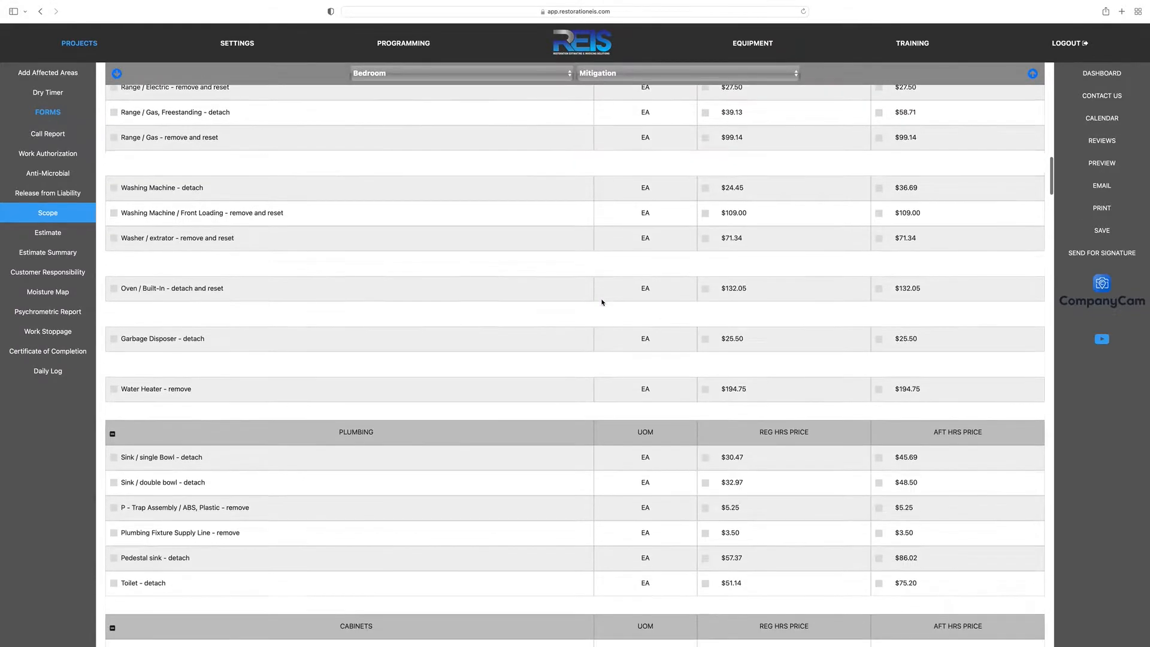
scroll(602, 302, "down", 10)
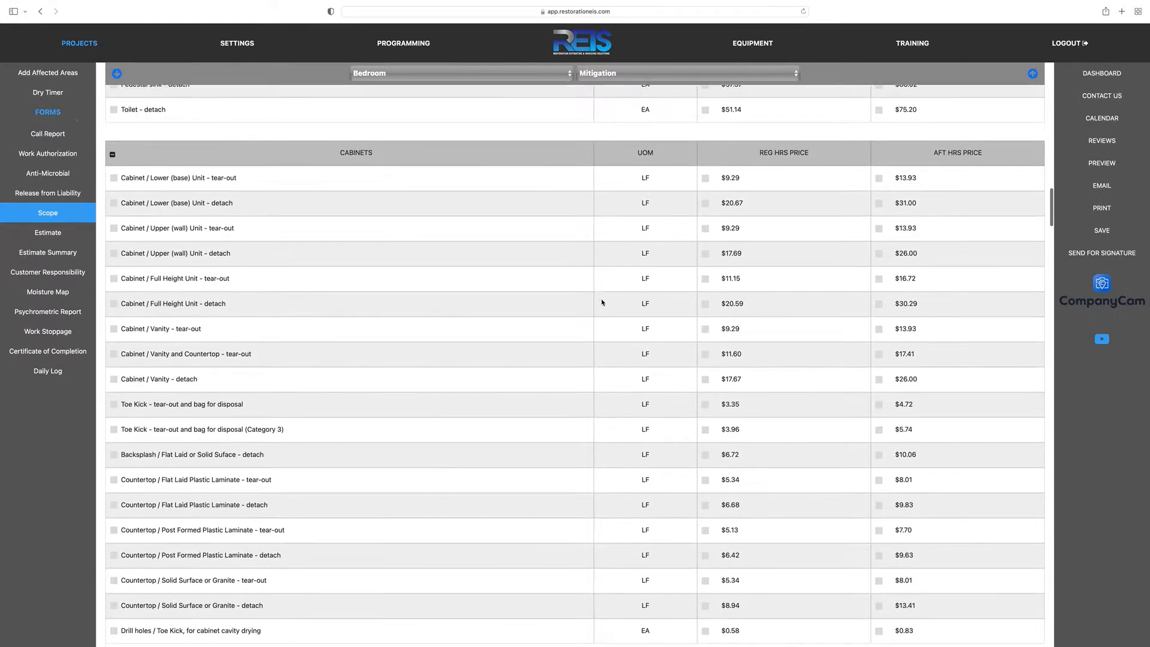
scroll(602, 303, "down", 10)
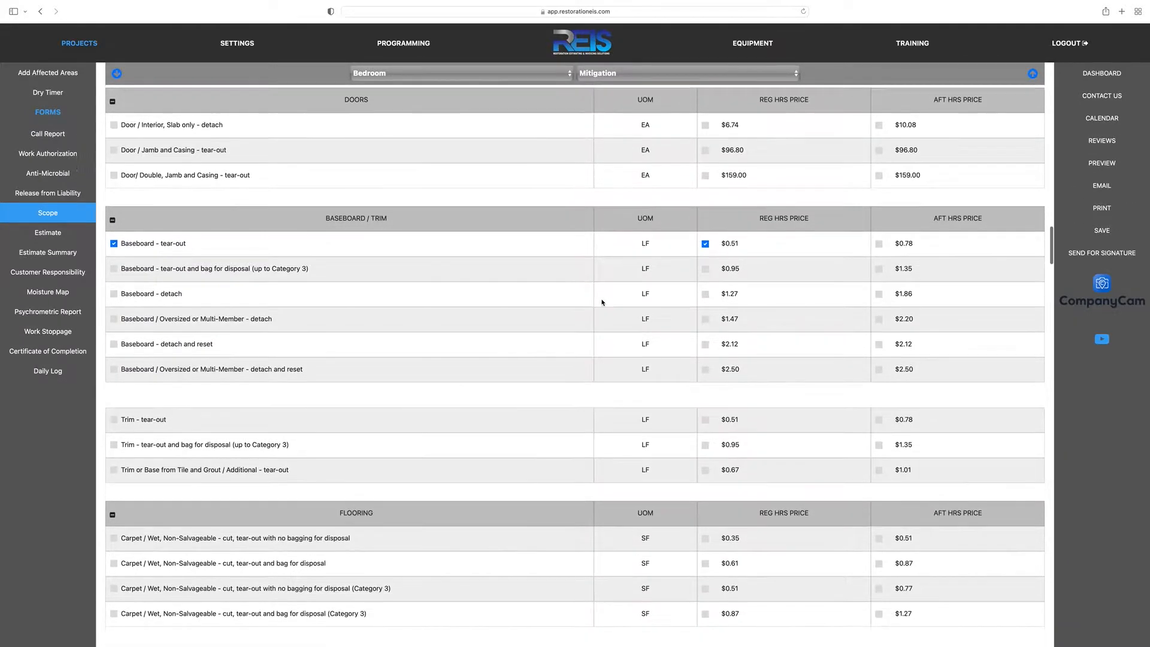
scroll(602, 303, "down", 2)
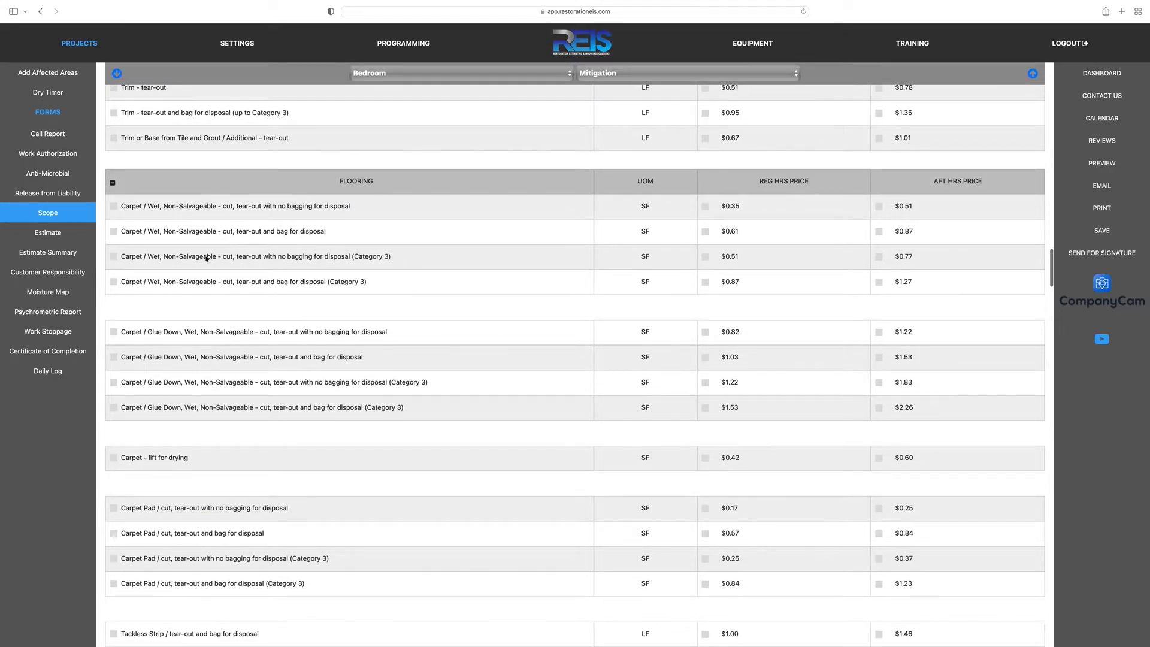
left_click(114, 231)
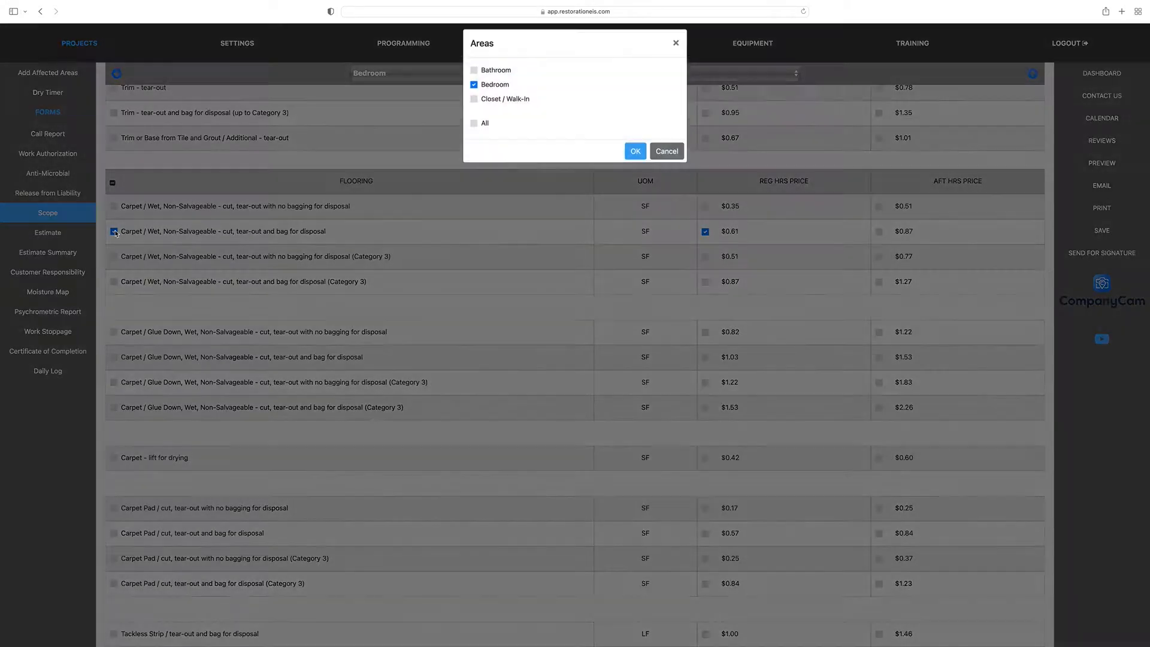
left_click(473, 106)
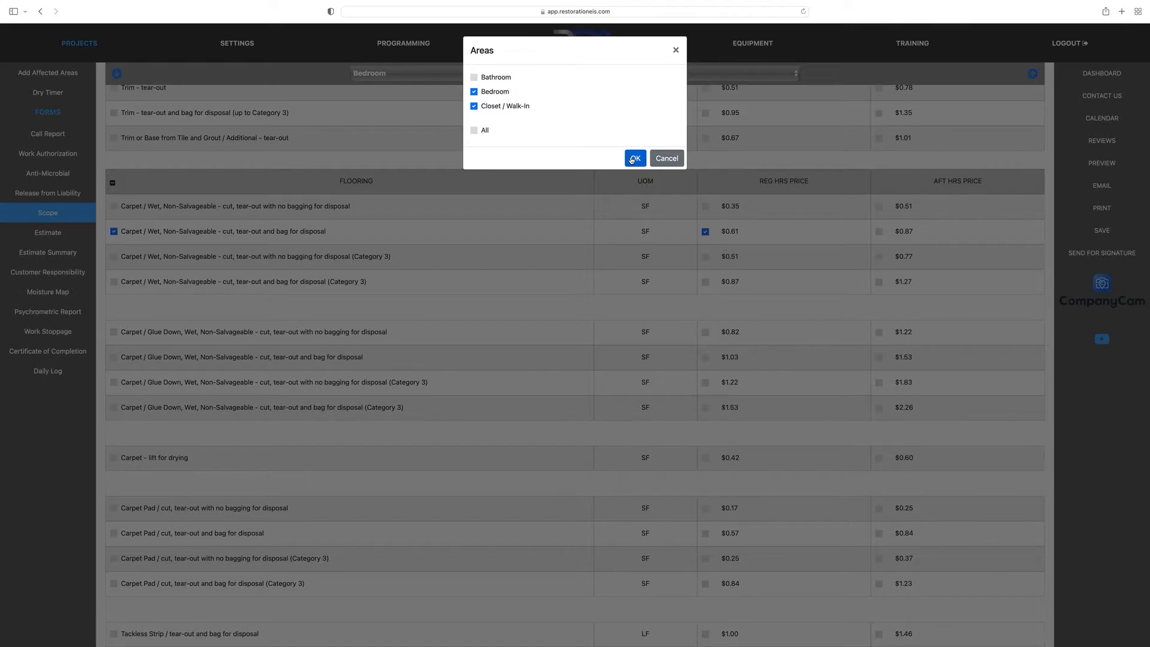
left_click(634, 158)
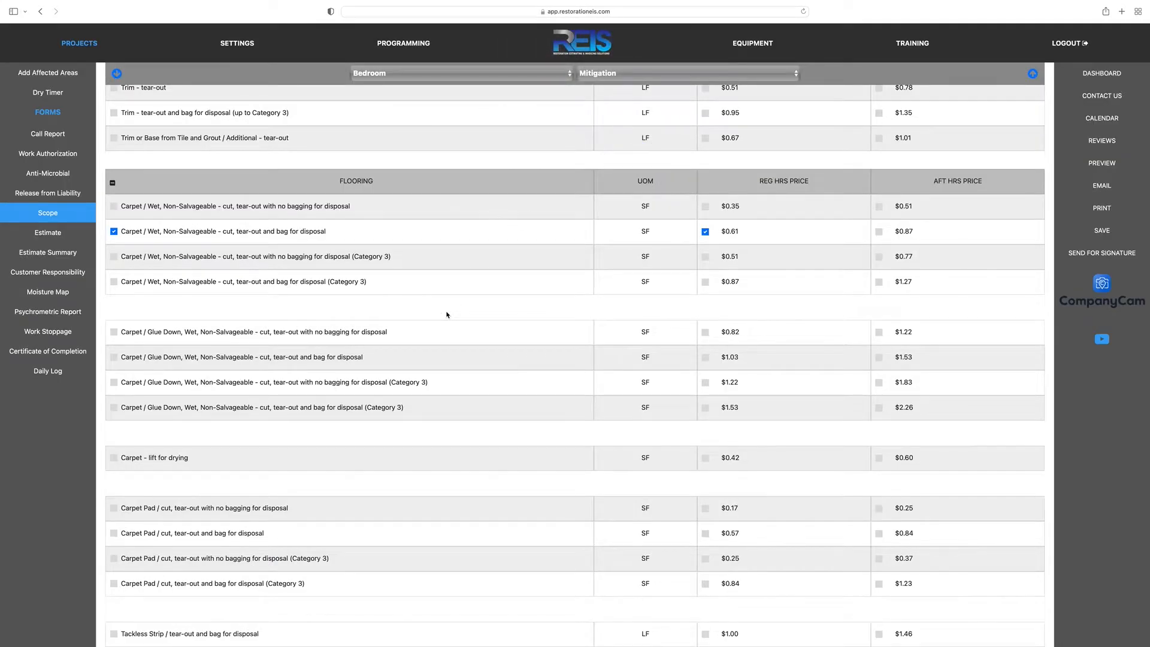
- Add Carpet Pad / cut, tear-out and bag for disposal (not Category 3) to the Bedroom and Closet / Walk-In
scroll(446, 314, "down", 2)
scroll(446, 314, "down", 4)
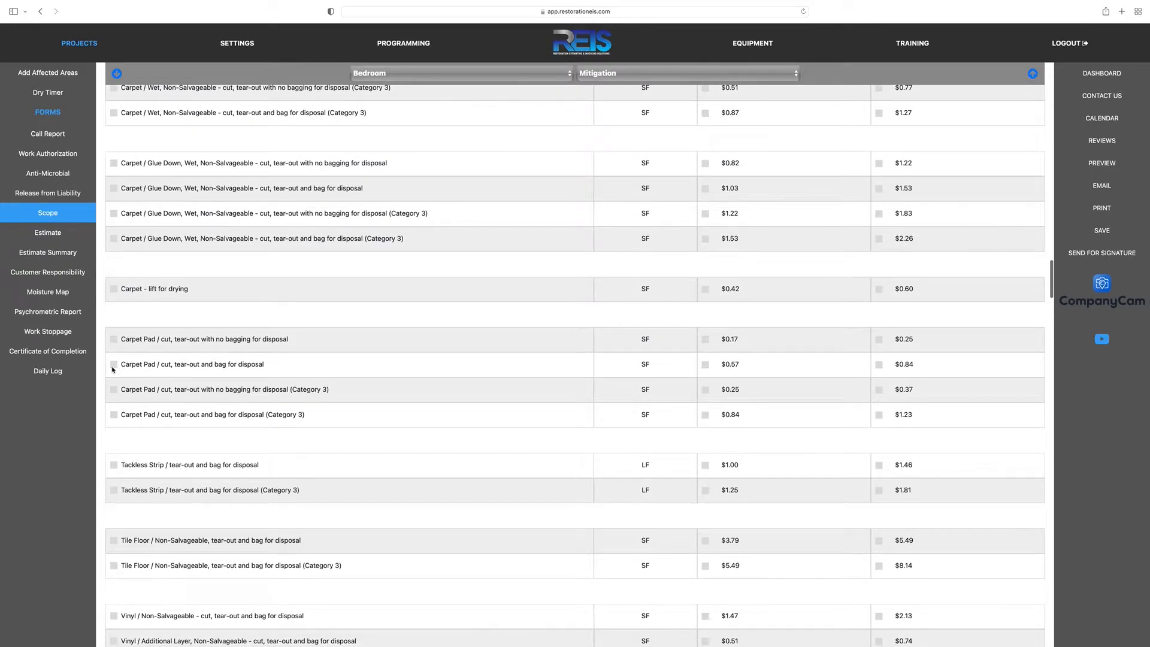
left_click(114, 365)
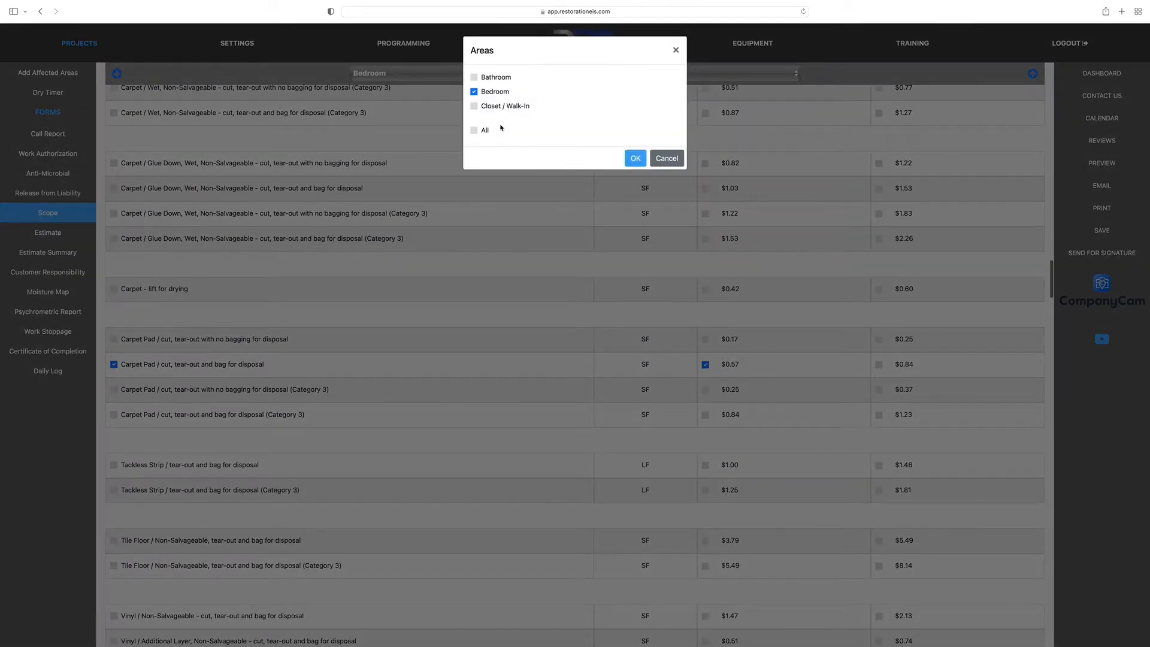
left_click(474, 106)
left_click(634, 159)
- Add Tackless Strip / tear-out and bag for disposal (not Category 3) to the Bedroom and Closet / Walk-In
scroll(334, 389, "down", 3)
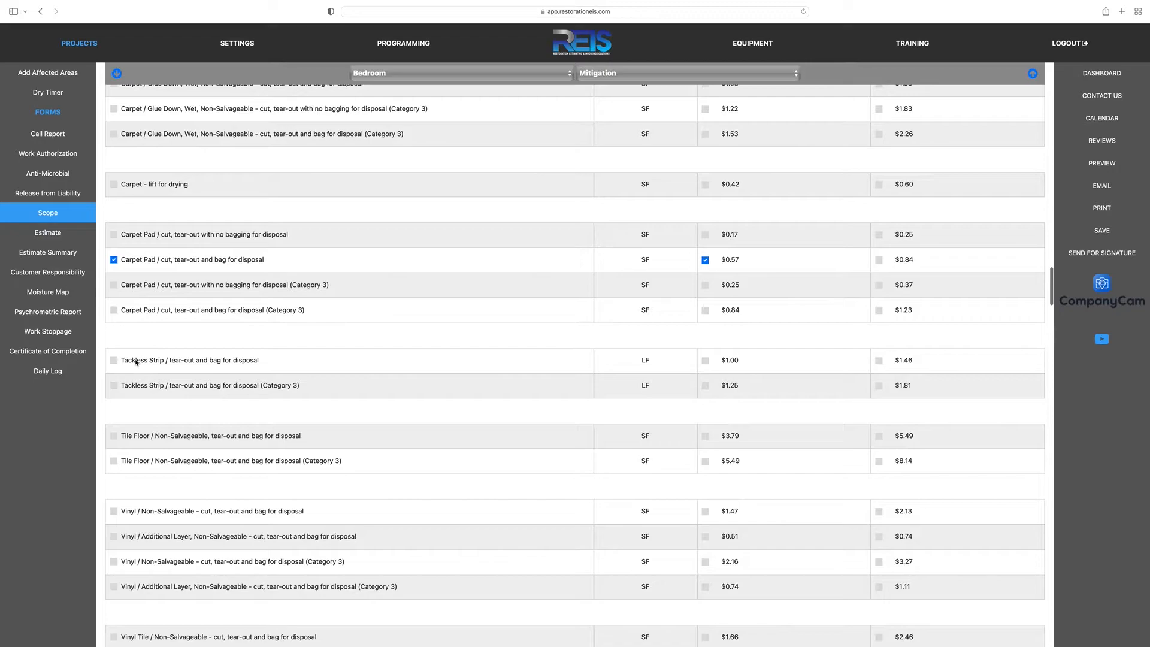
left_click(113, 360)
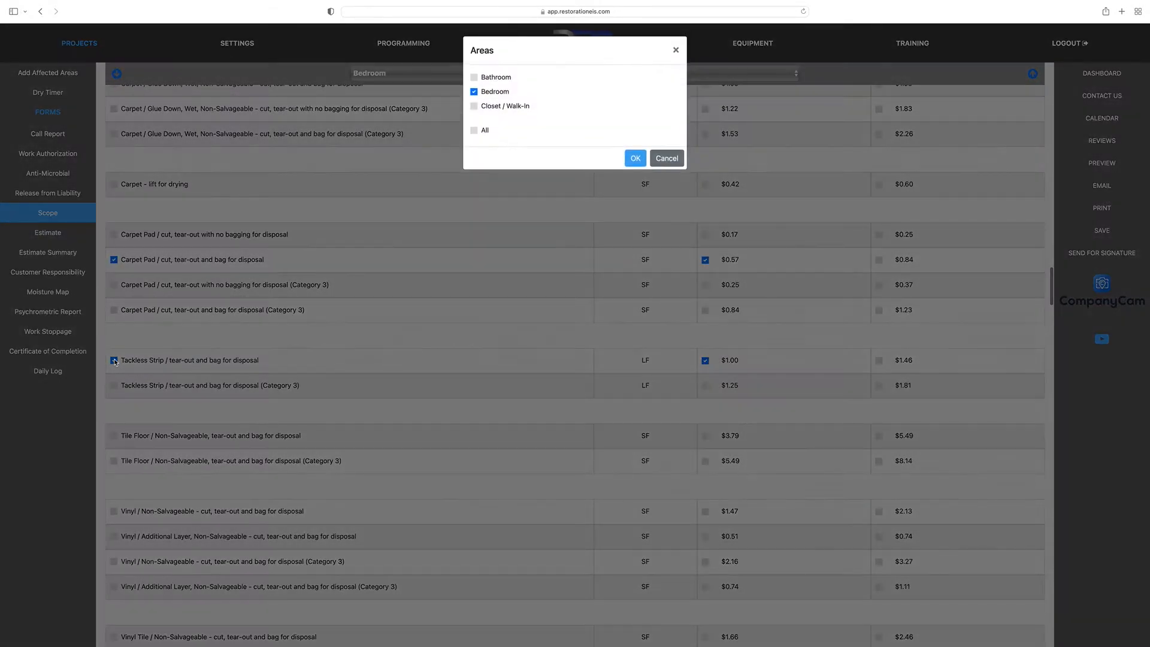
left_click(474, 107)
left_click(636, 158)
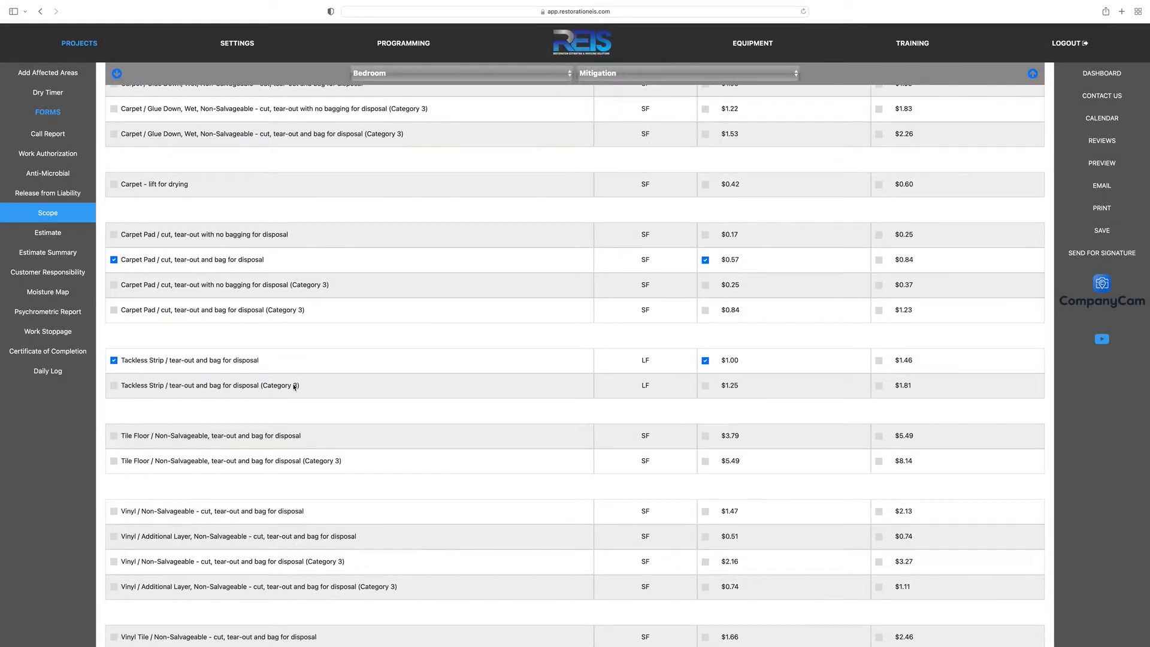
- Switch the scope's affected area to Closet / Walk-In
scroll(294, 387, "down", 5)
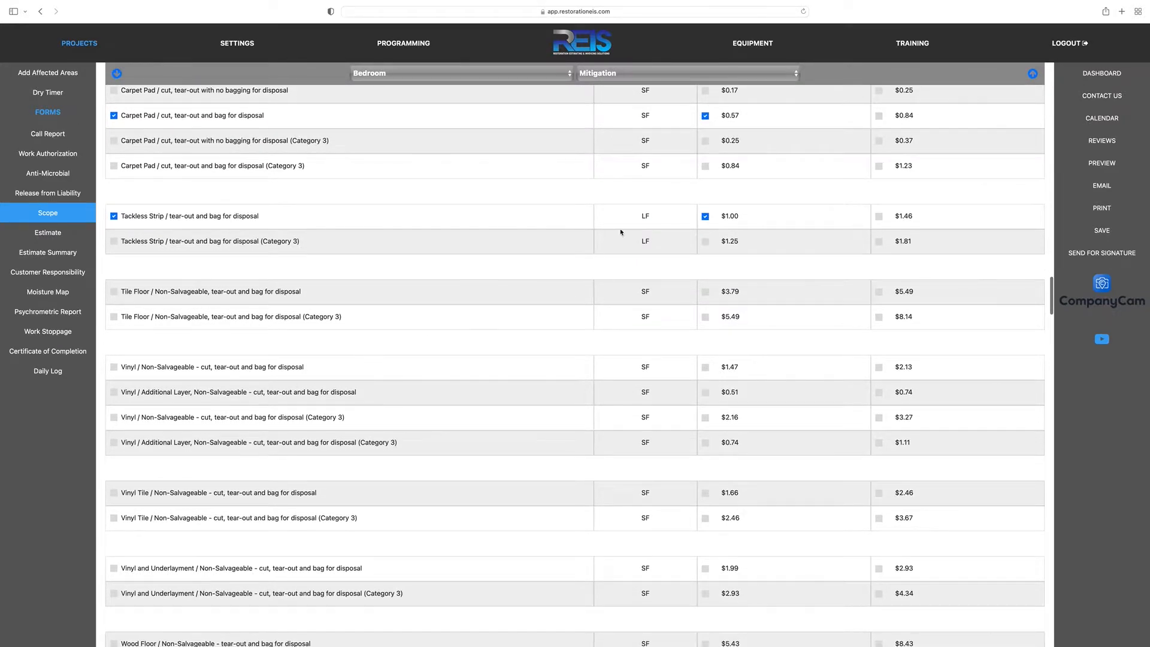
left_click(1033, 74)
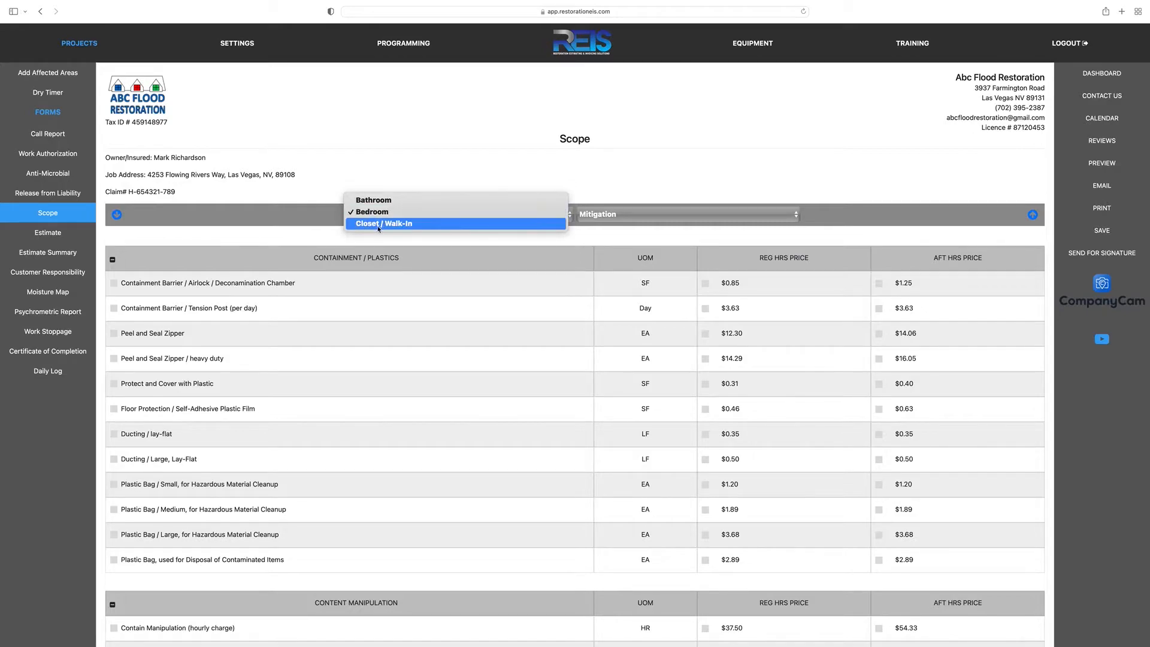
left_click(381, 224)
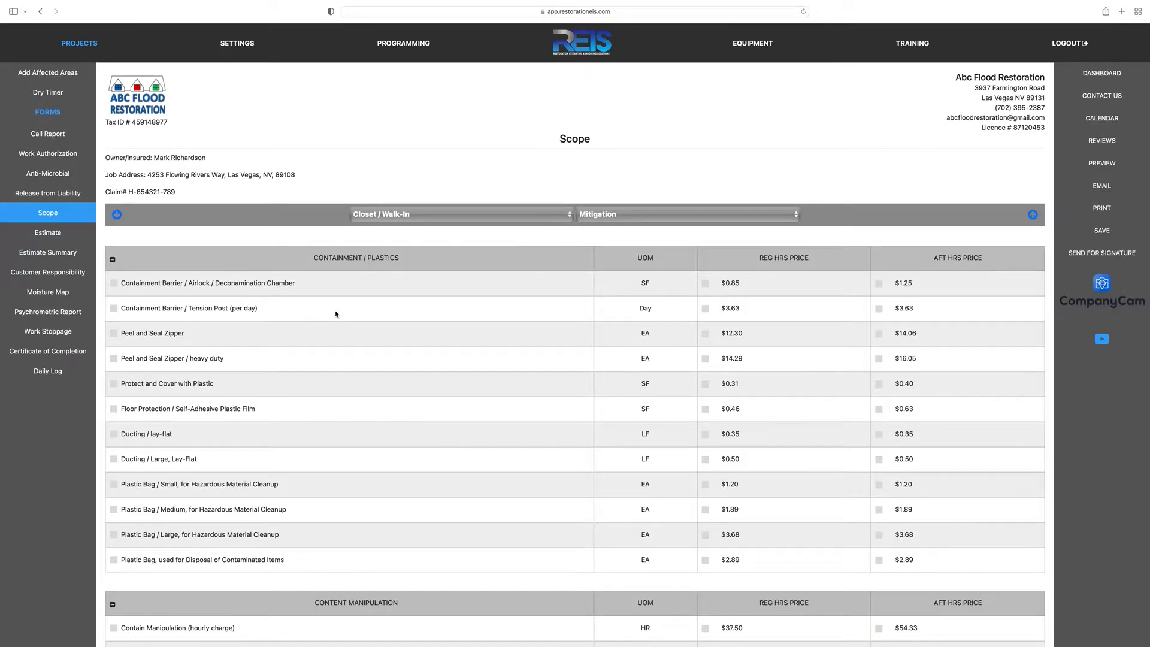
- Review which mitigation line items are selected for the Closet / Walk-In, from Content Manipulation through the Equipment section
scroll(336, 314, "down", 5)
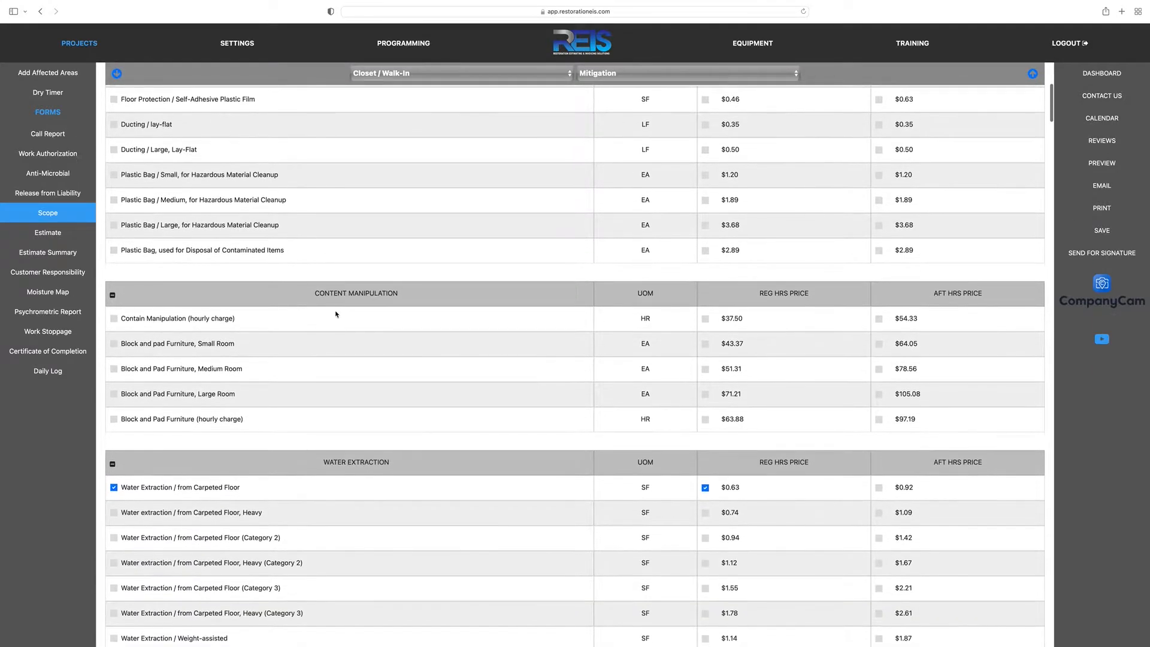
scroll(336, 314, "down", 15)
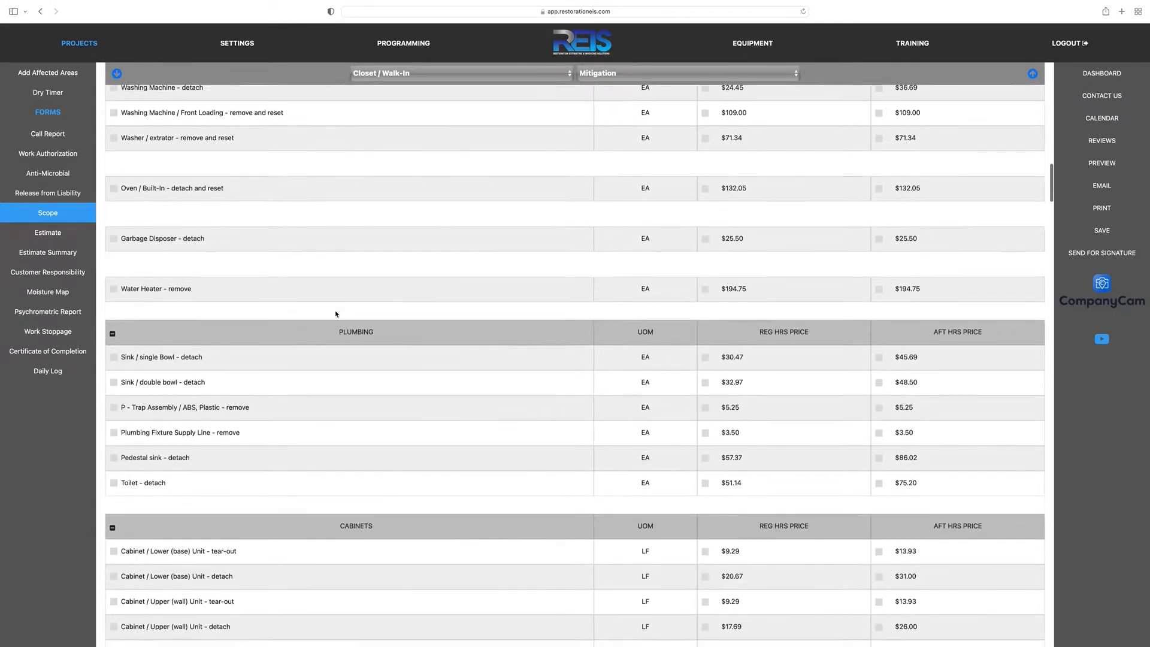
scroll(336, 314, "down", 20)
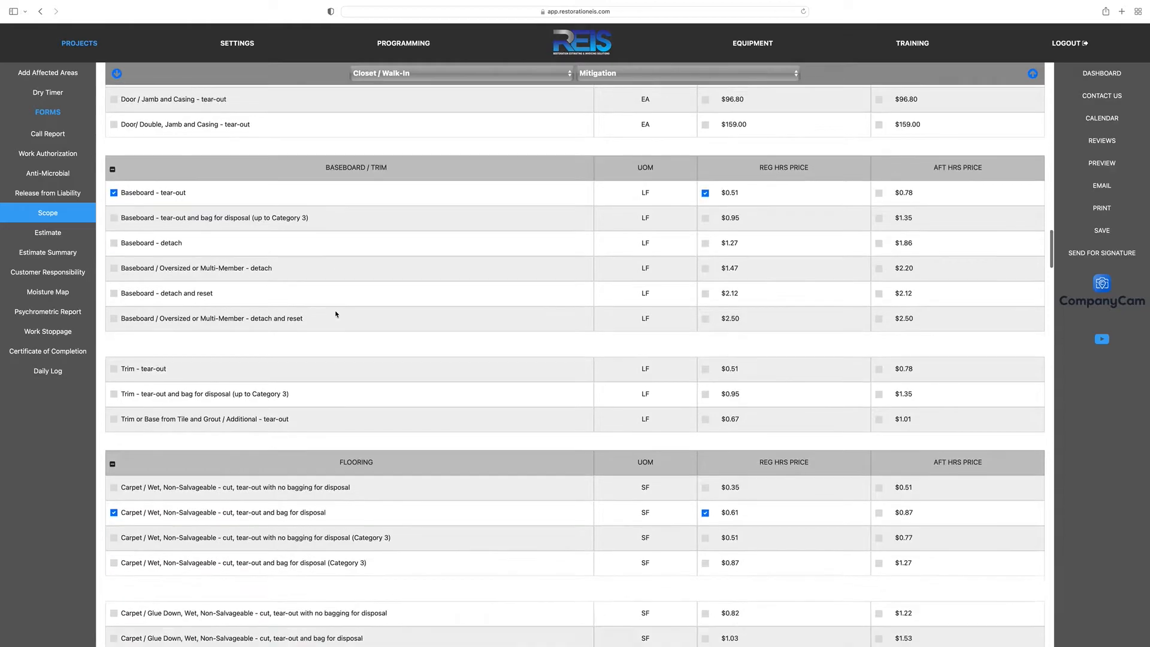
scroll(335, 314, "down", 15)
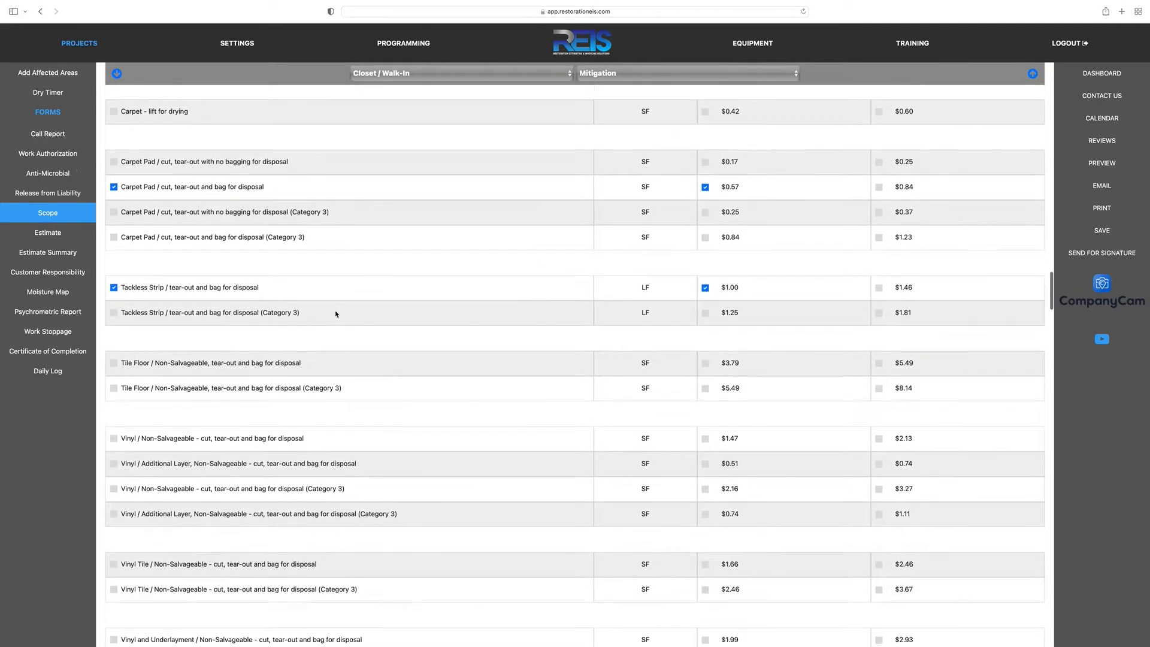
scroll(336, 314, "down", 15)
scroll(335, 314, "down", 15)
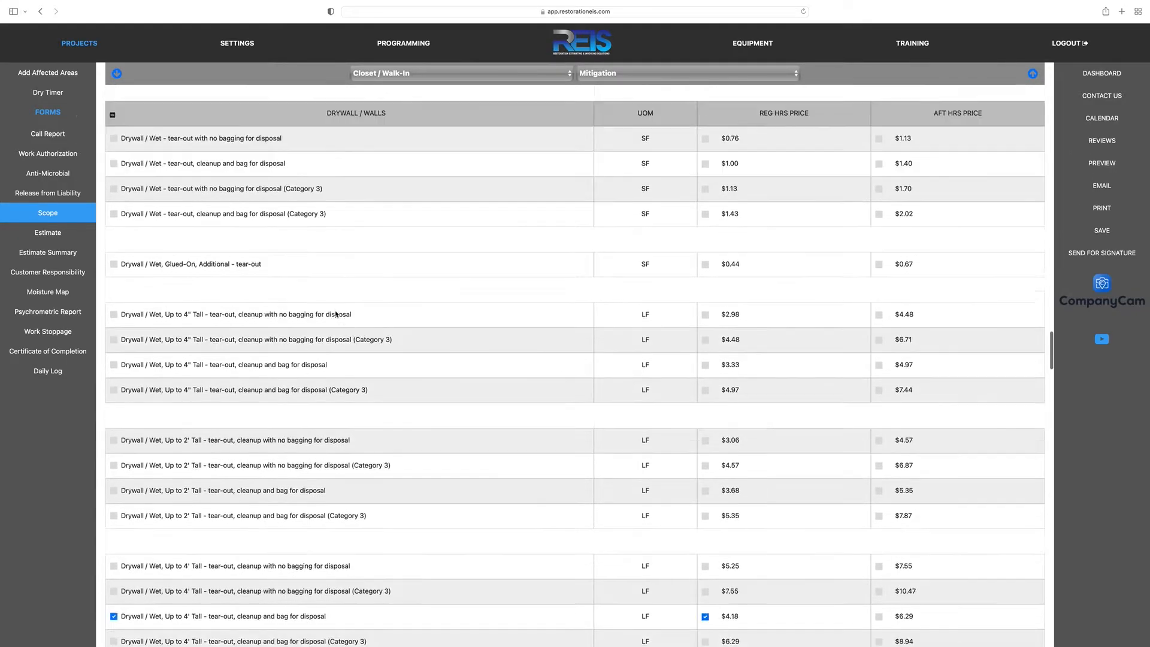
scroll(336, 314, "down", 15)
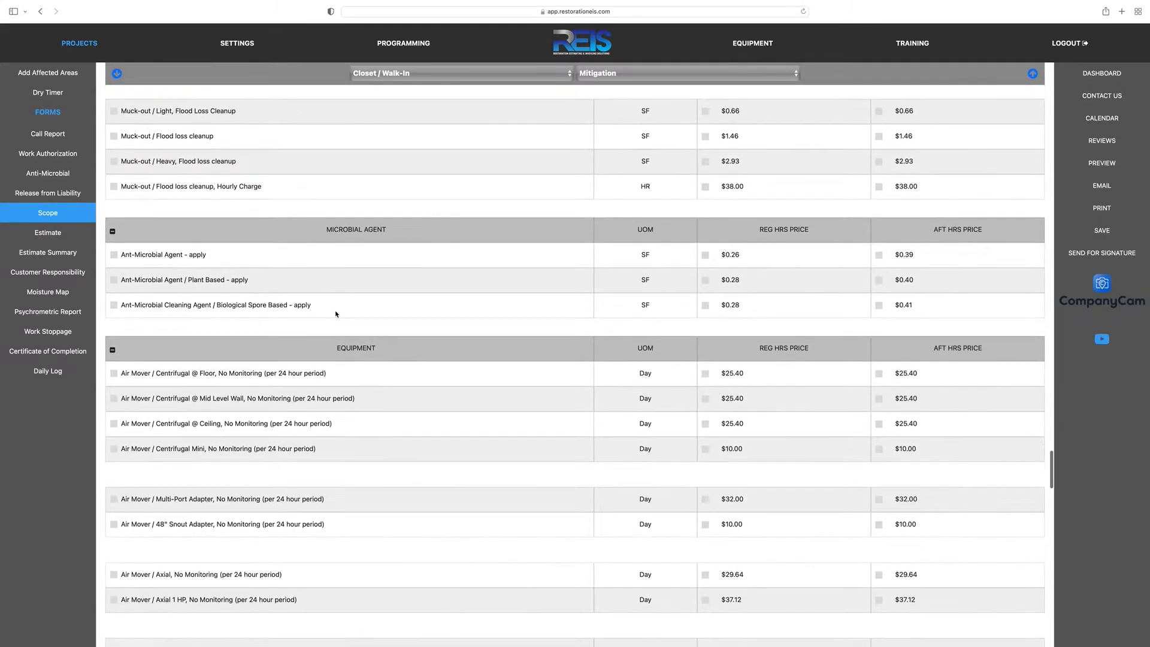
scroll(336, 314, "down", 5)
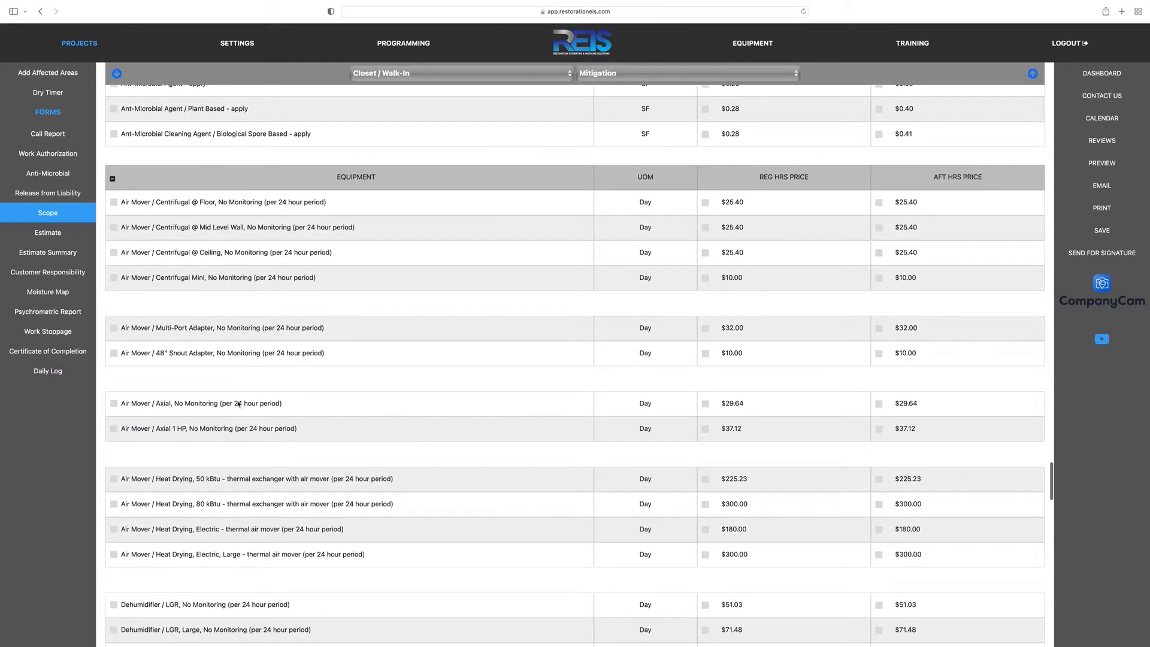
- Add Air Mover / Axial, No Monitoring (per 24 hour period) to the Closet / Walk-In only
left_click(114, 404)
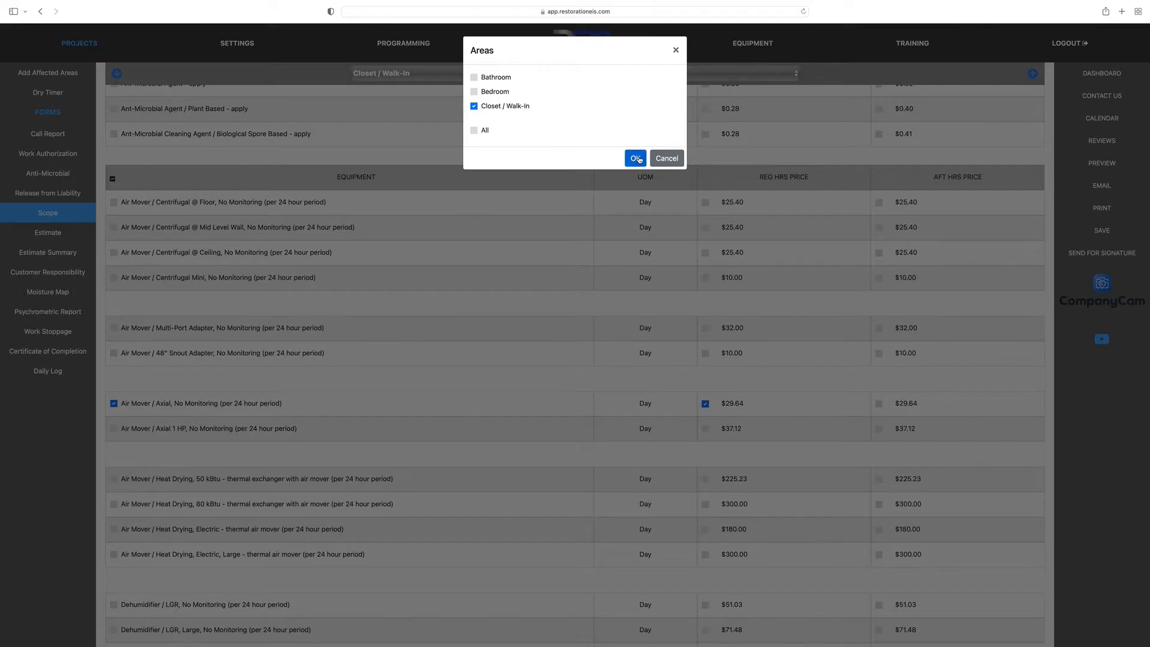
left_click(636, 159)
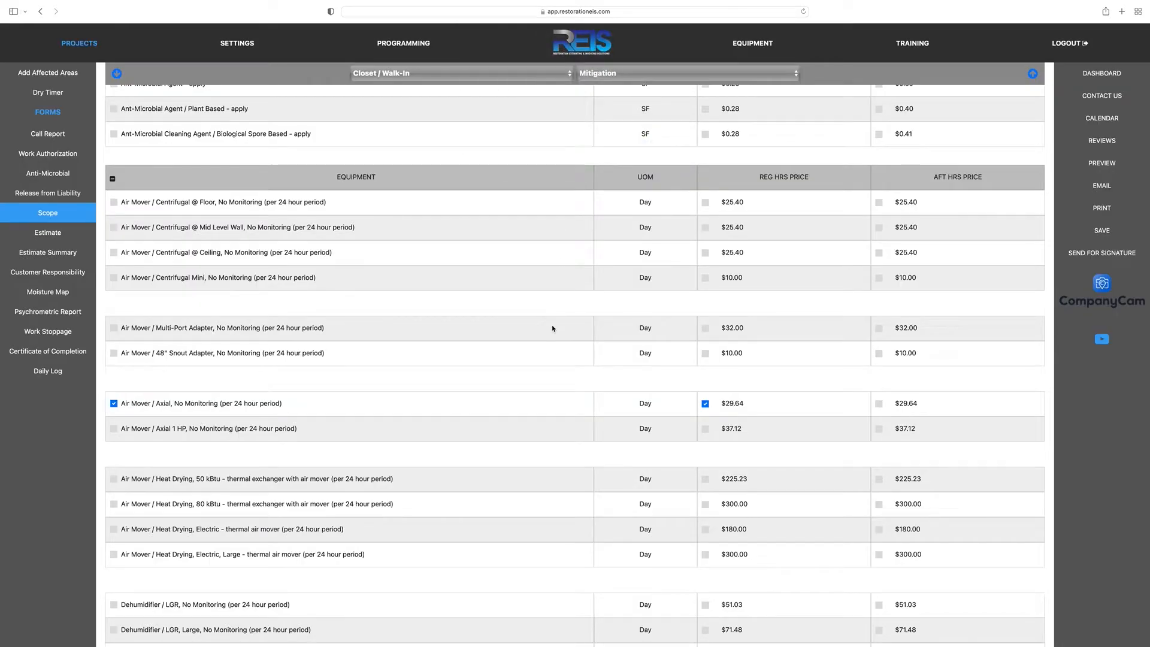
- Select the Emergency Service Call and the Equipment Setup, Take Down and Monitoring hourly charge among the miscellaneous labor items
scroll(527, 340, "down", 15)
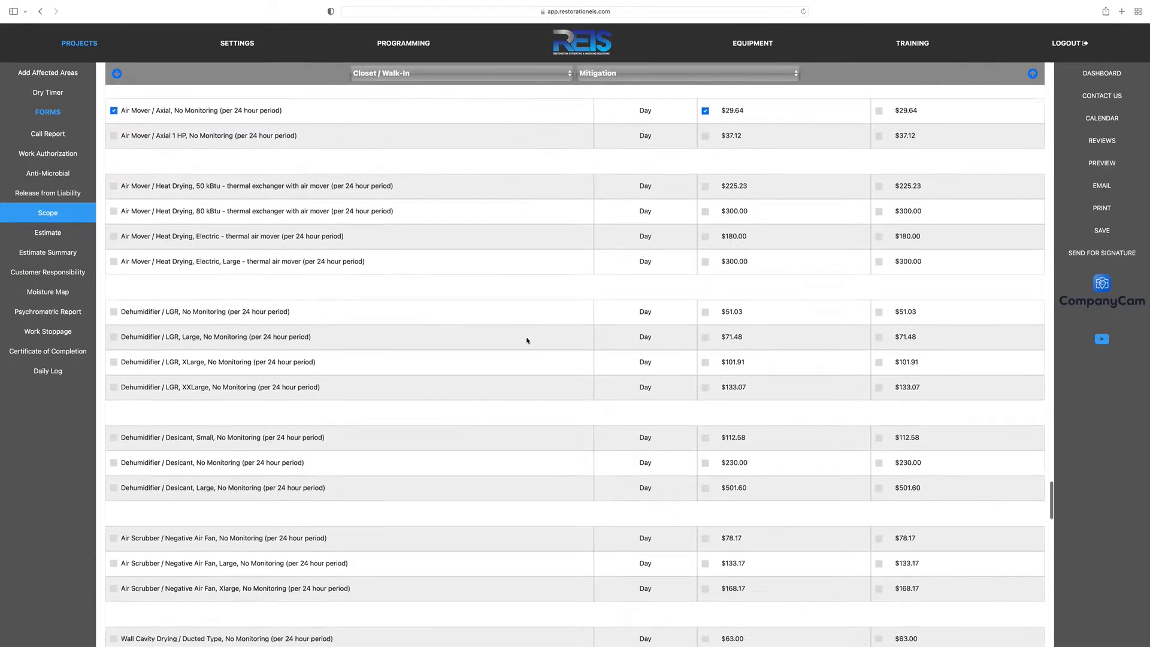
scroll(527, 340, "down", 2)
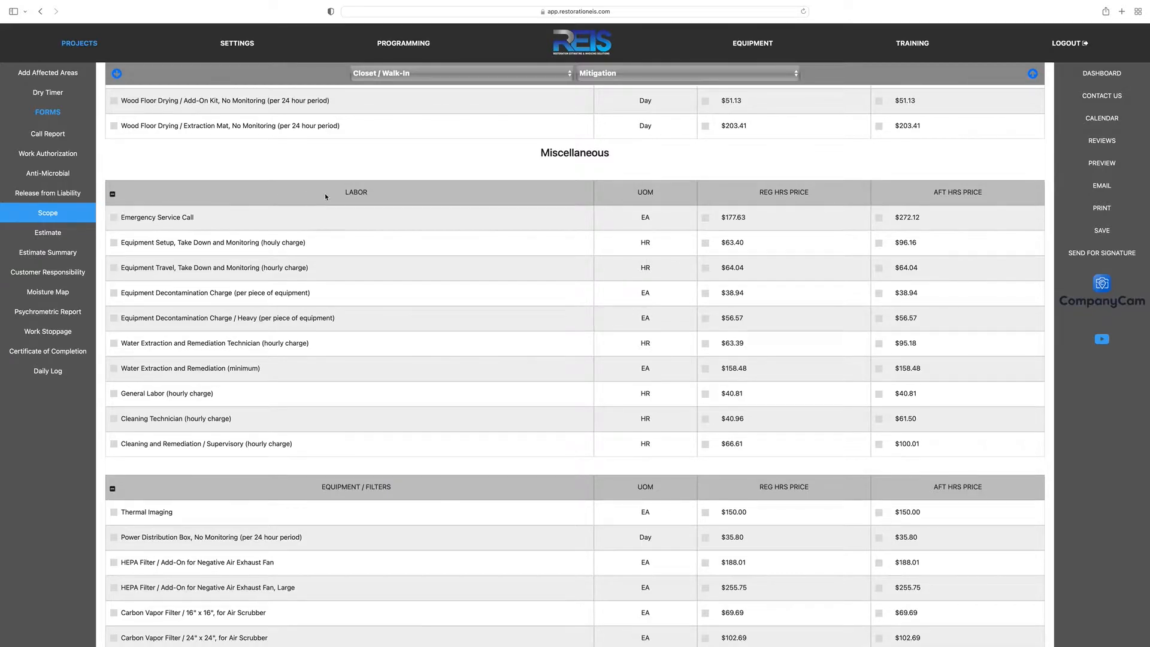
left_click(115, 218)
left_click(114, 243)
- Select Haul Debris, Including Dump Fees (per pickup truck load) and Add for personal protective equipment - Heavy duty, and return to the start of the scope
scroll(197, 249, "down", 5)
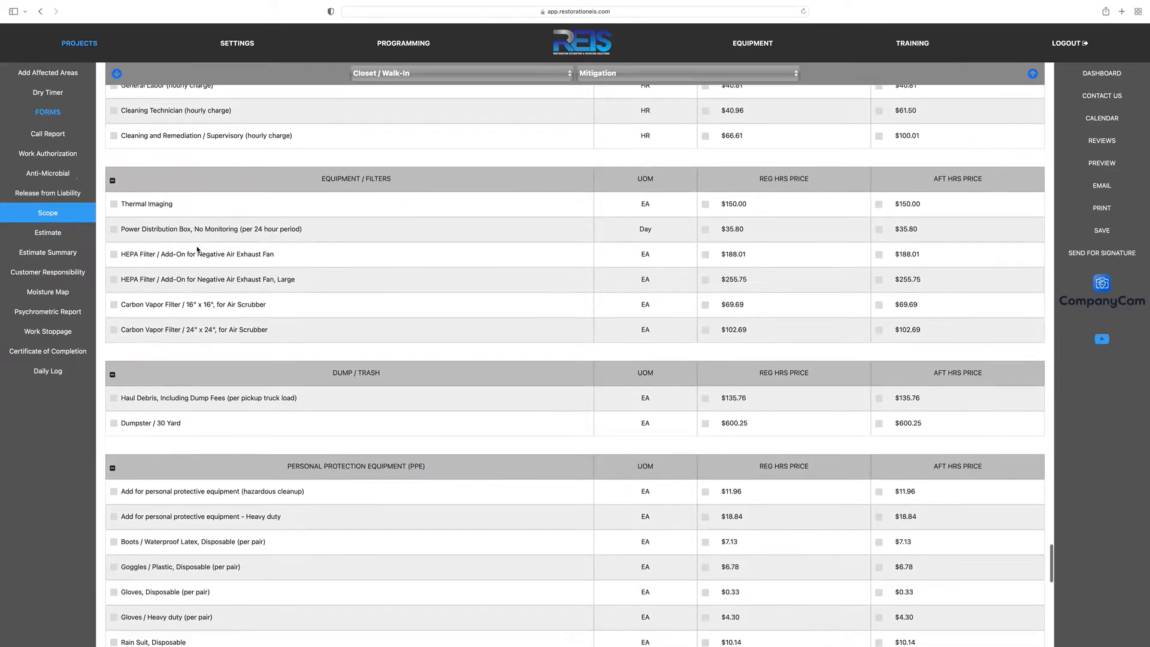
scroll(197, 250, "down", 2)
left_click(114, 306)
scroll(181, 308, "down", 3)
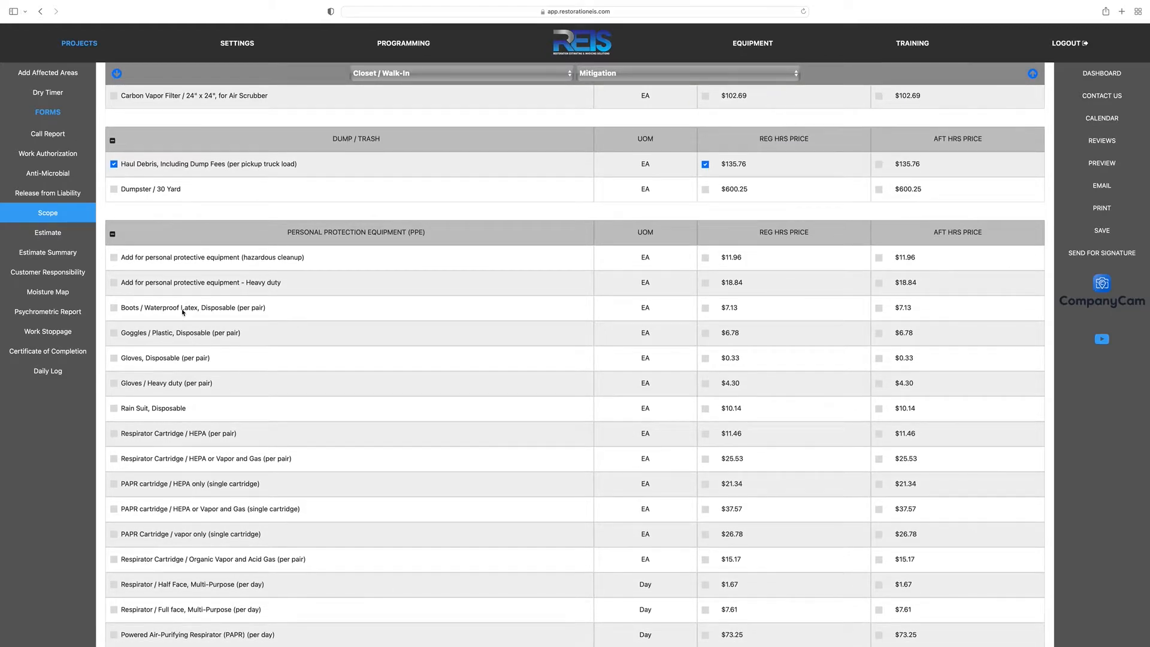
left_click(114, 283)
left_click(1032, 74)
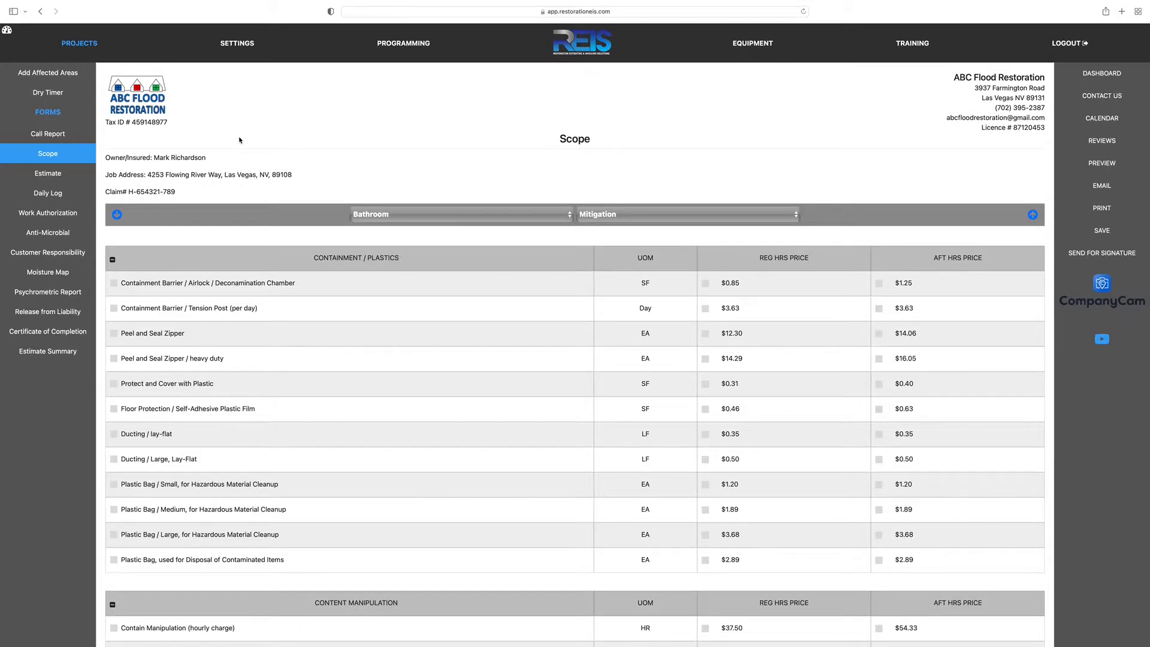
- Open the project's Estimate form and look over the line items carried into the Bathroom and Bedroom
left_click(55, 176)
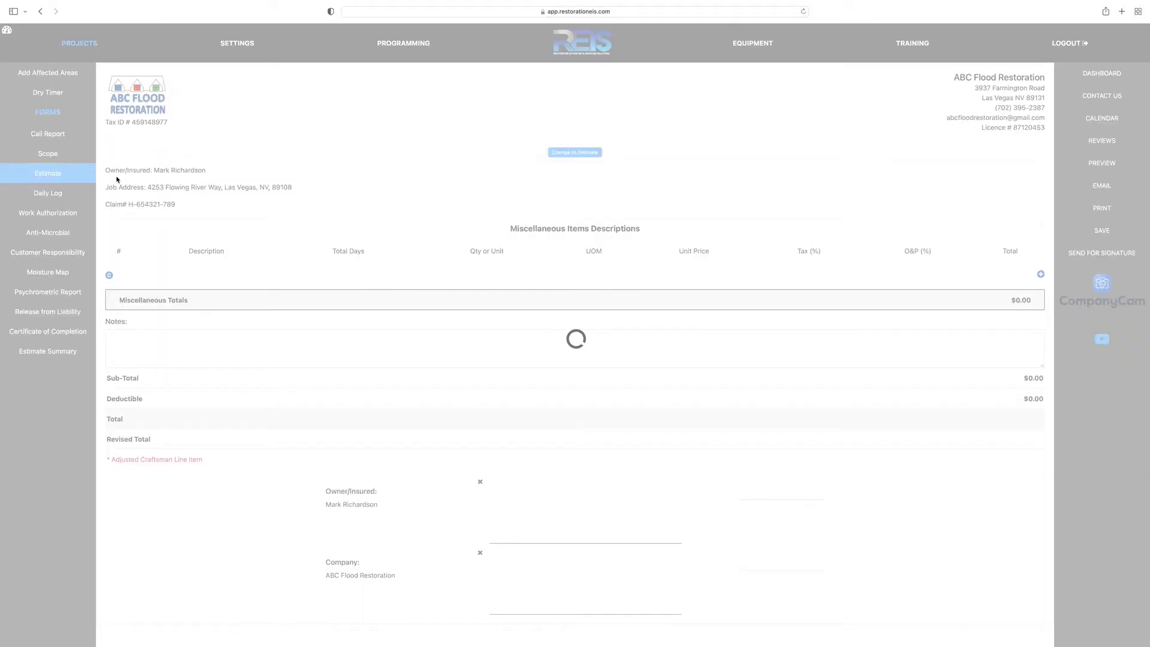
scroll(484, 187, "down", 5)
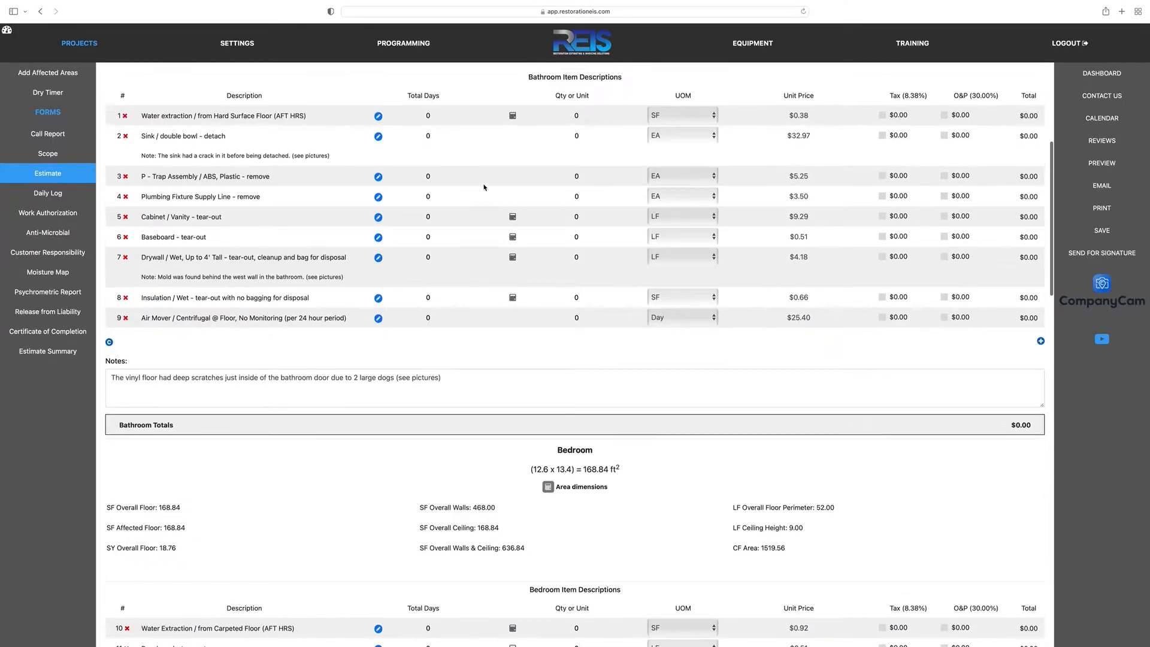
scroll(484, 187, "up", 5)
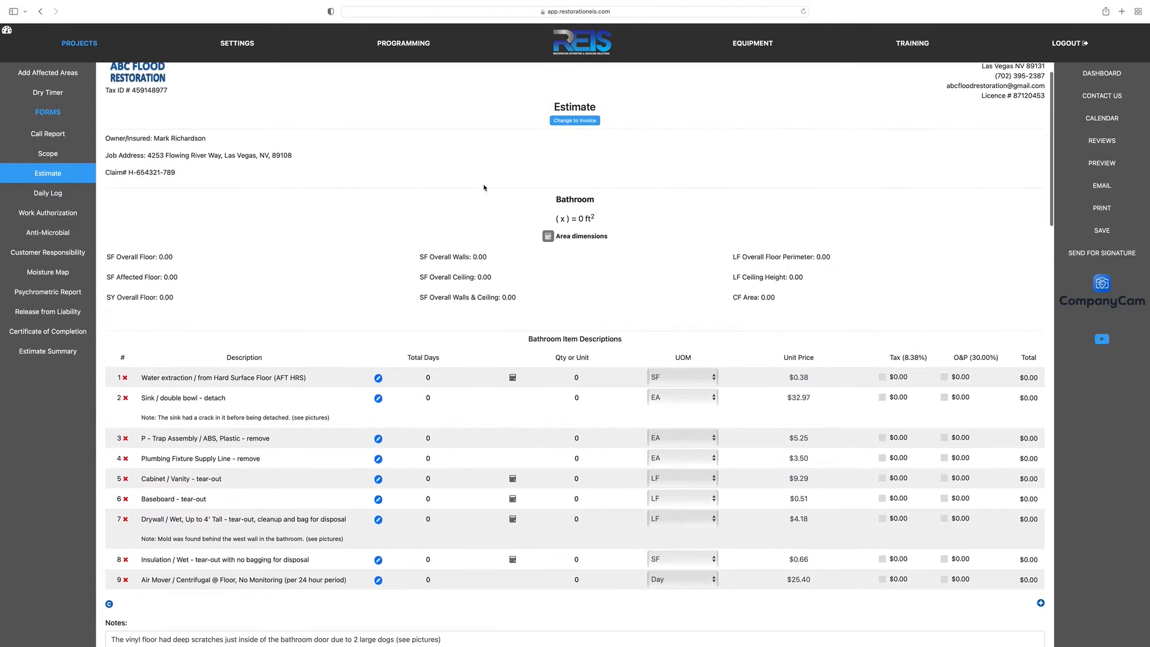
scroll(484, 187, "up", 1)
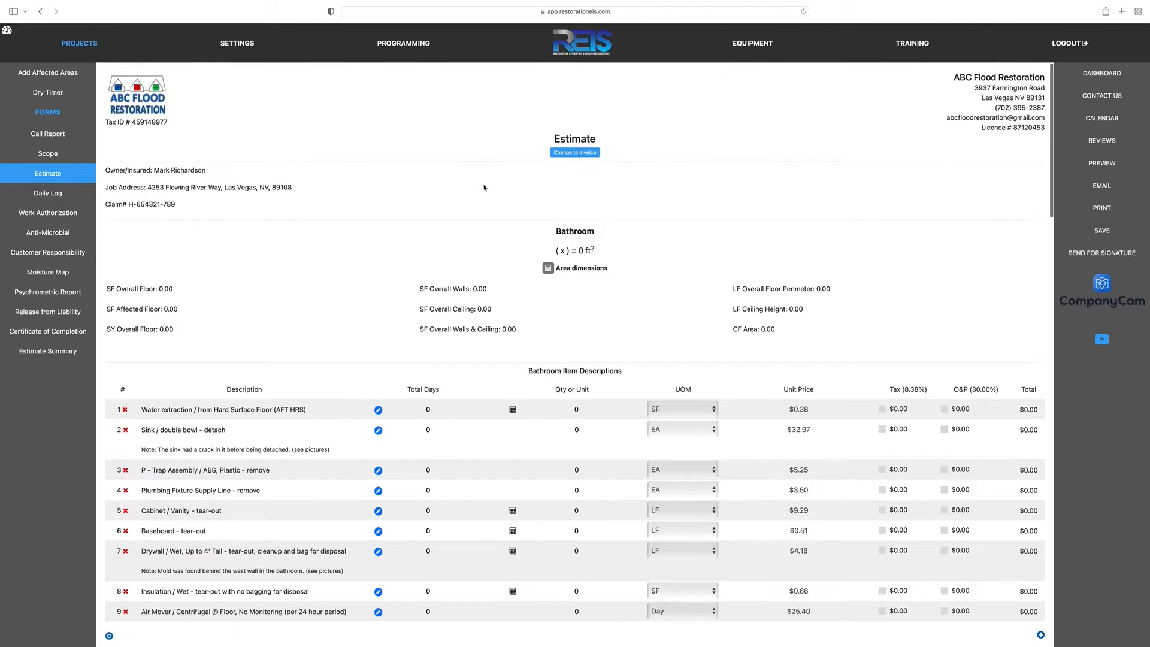
- Set the Bathroom's overall floor dimensions to 8.6 x 10.3 and make the affected floor the same as overall
left_click(546, 268)
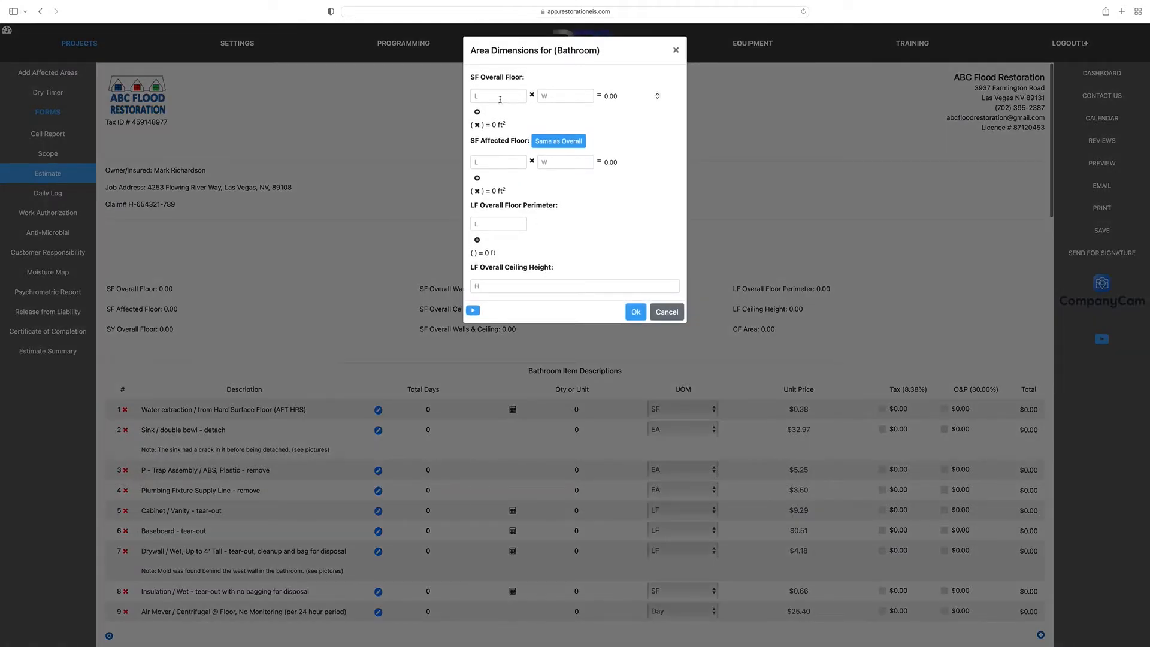
type("8.6")
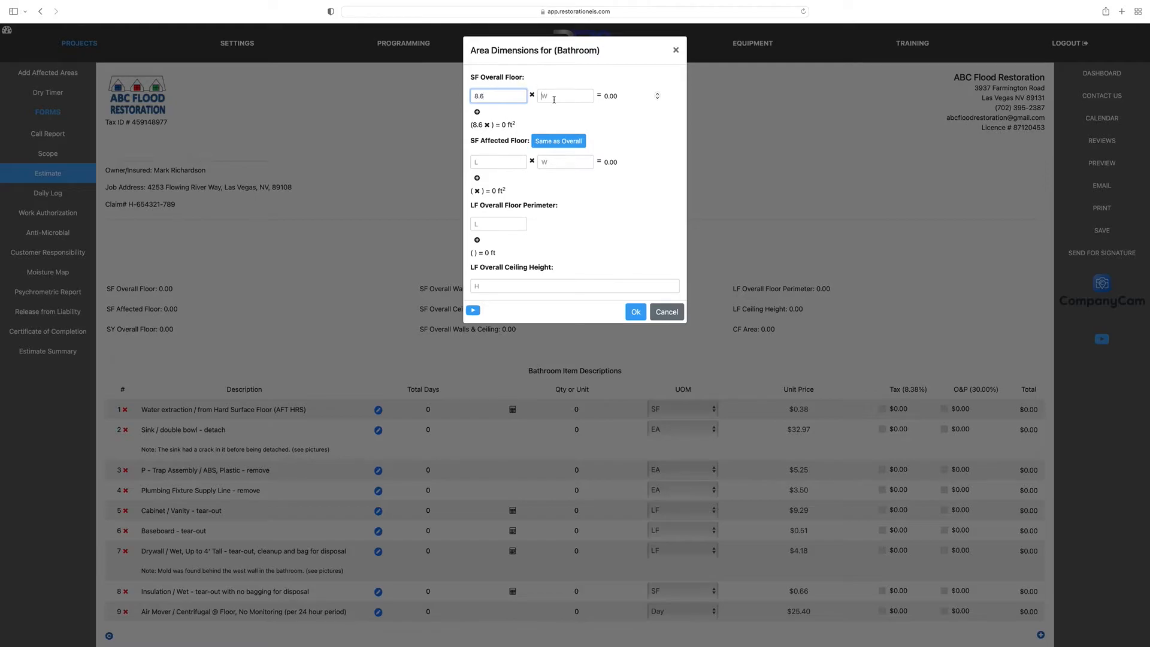
type("10.3")
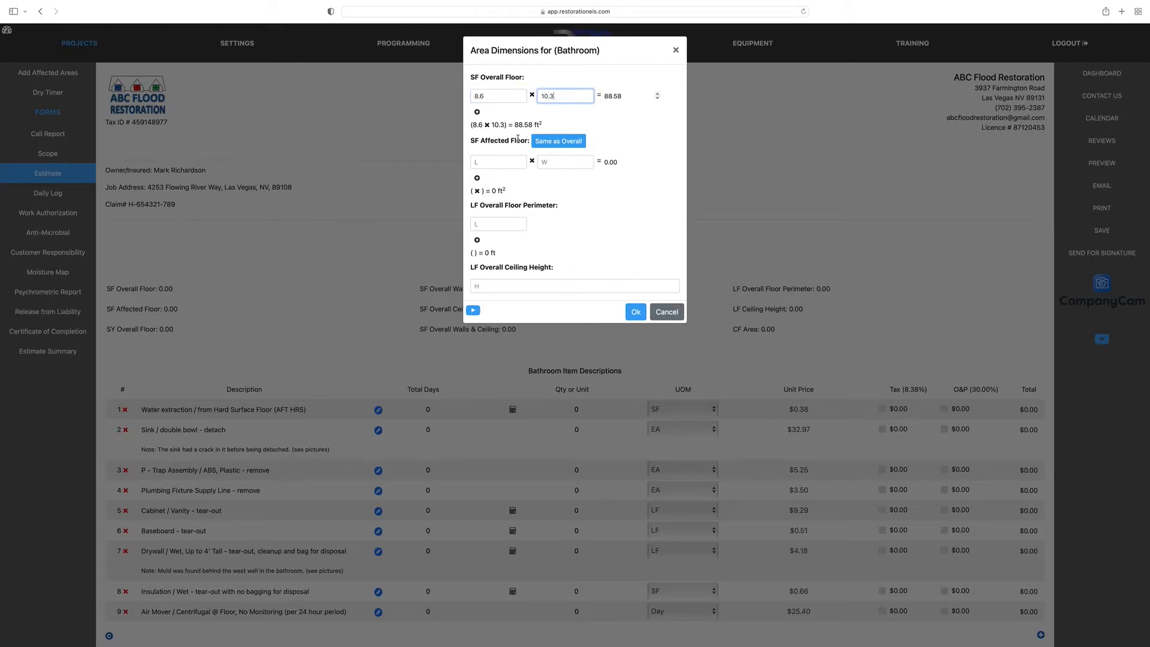
left_click(563, 142)
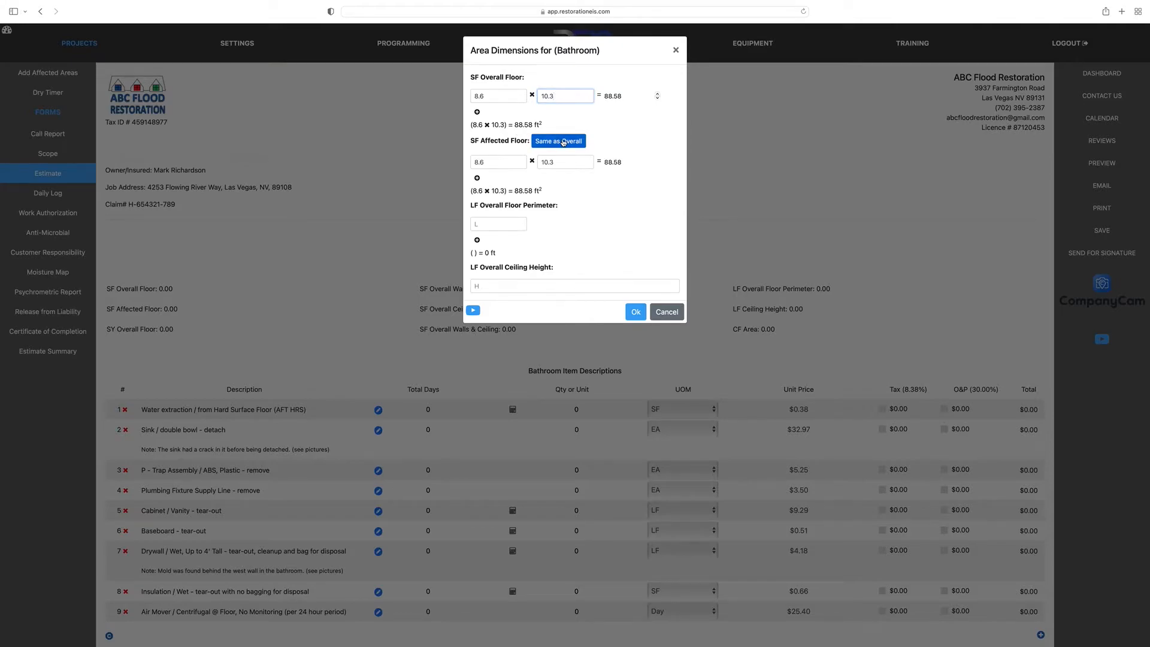
- Enter the Bathroom's floor perimeter as 8.6, 10.3, 8.6 and 10.3, set the ceiling height to 9, and apply the area dimensions
left_click(477, 241)
left_click(477, 257)
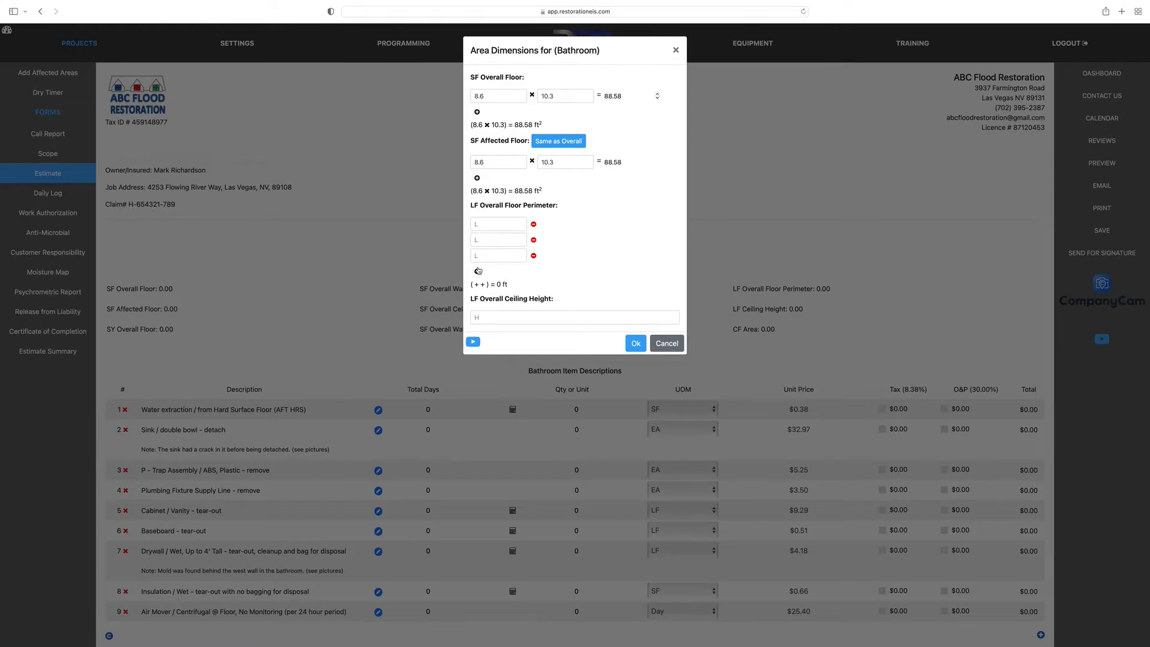
left_click(477, 272)
left_click(482, 224)
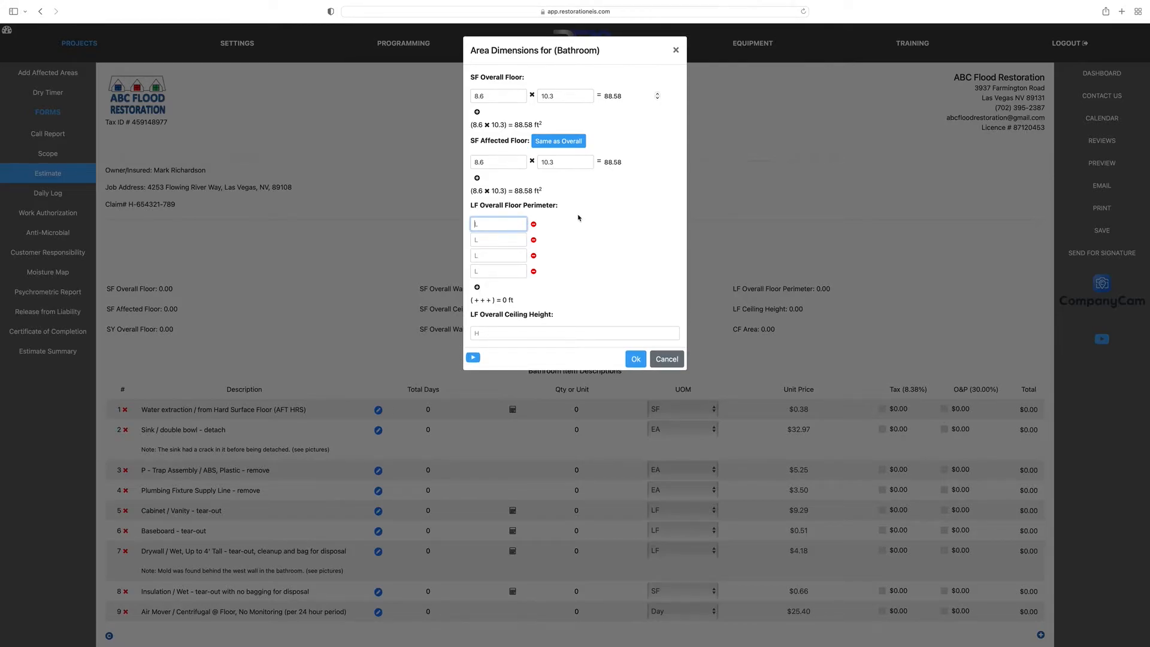
type("8.6")
left_click(518, 240)
type("10.3")
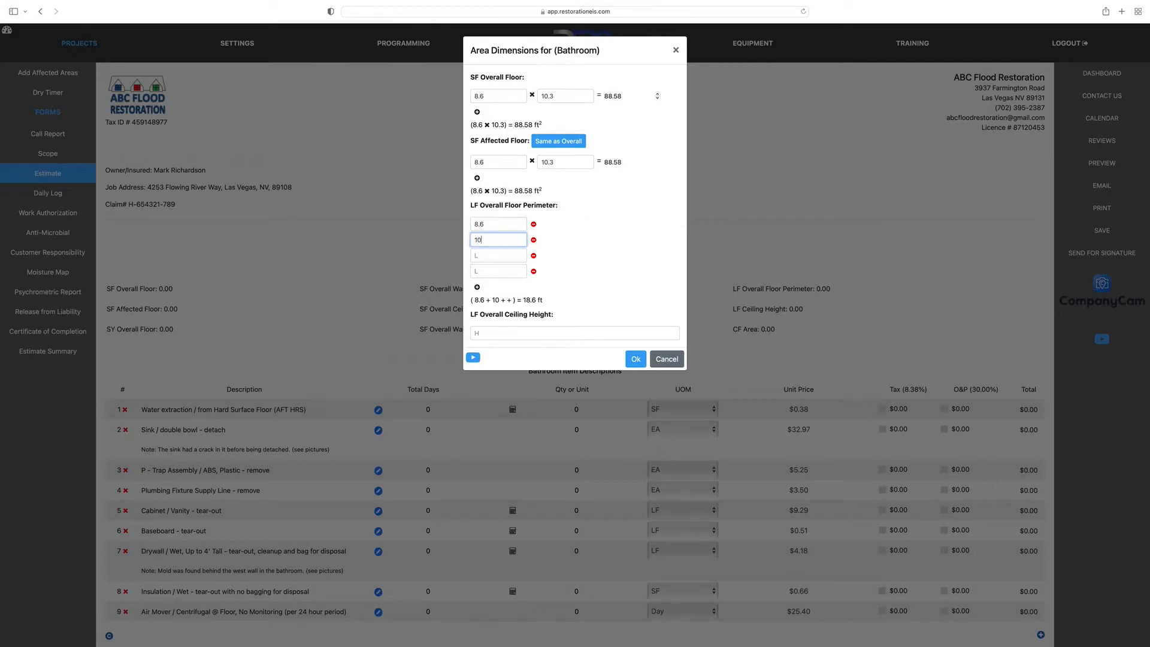
left_click(500, 255)
type("8.6")
left_click(500, 270)
type("10.3")
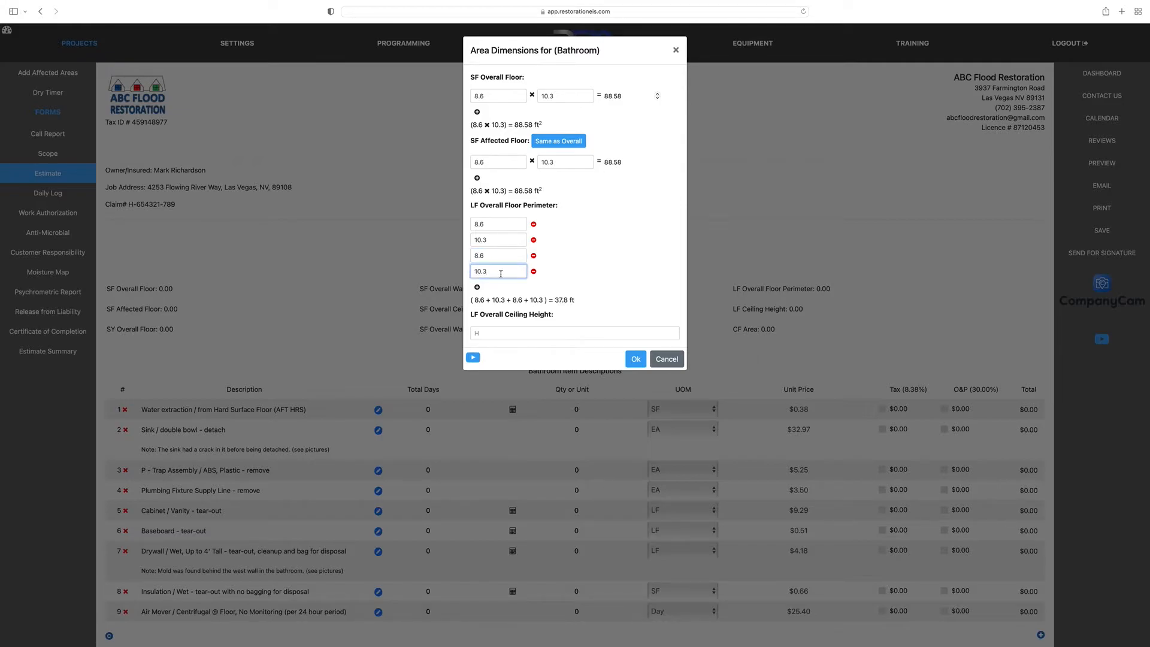
left_click(502, 335)
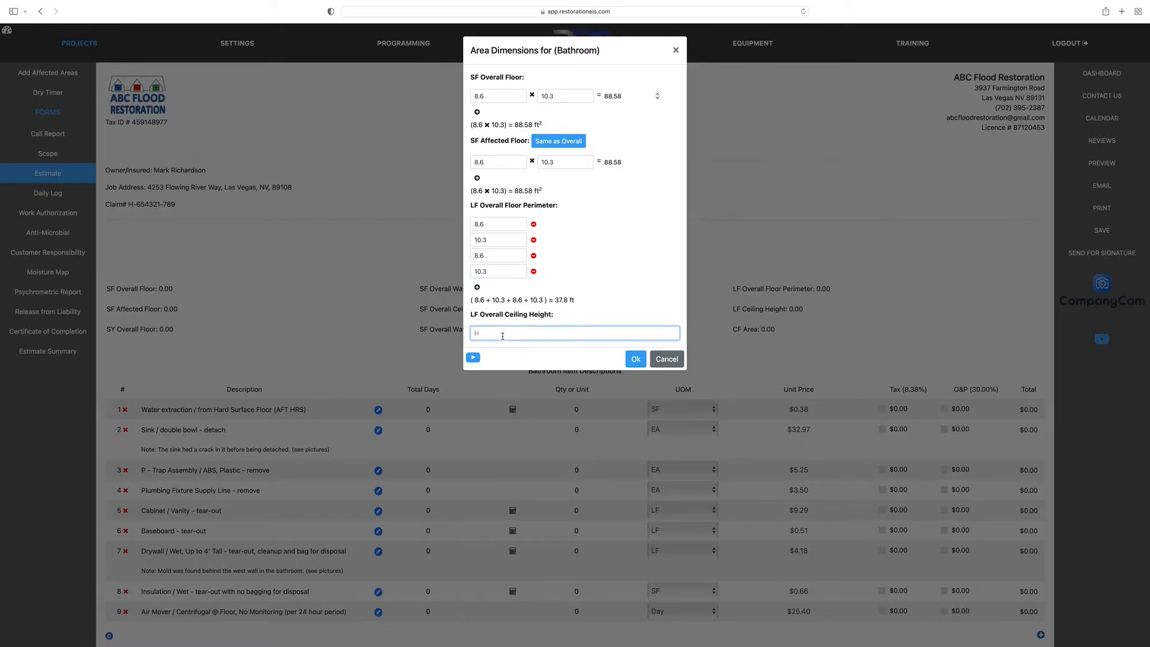
left_click(636, 359)
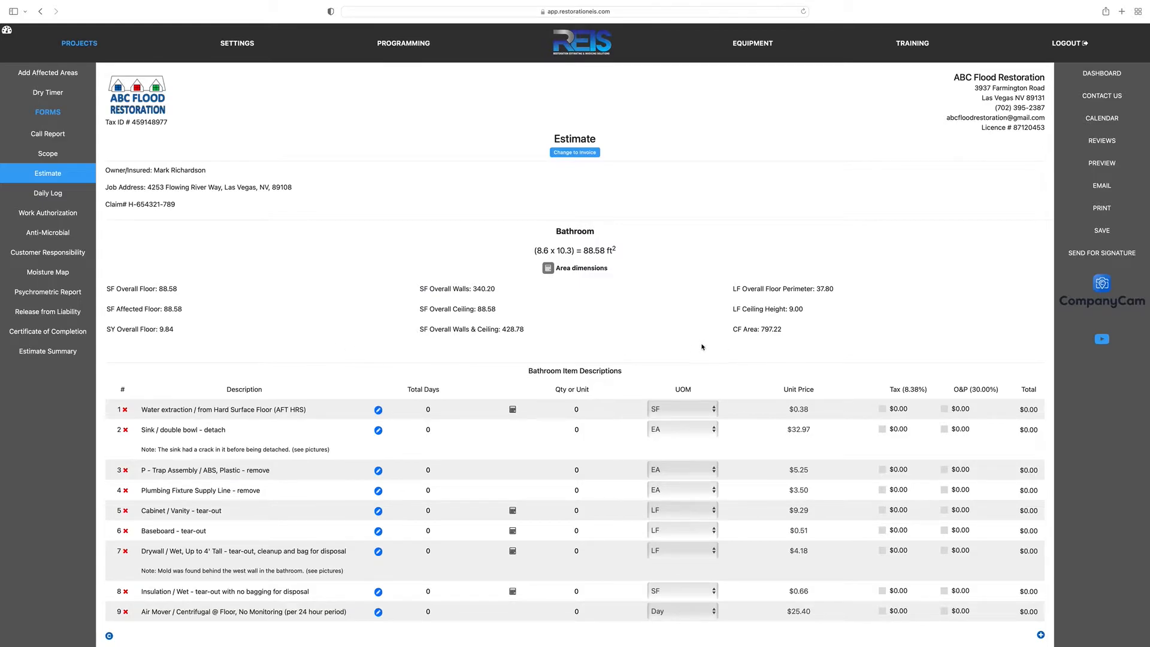
- Set the quantity of the Bathroom's hard surface floor water extraction to 88.58 SF
scroll(501, 372, "down", 2)
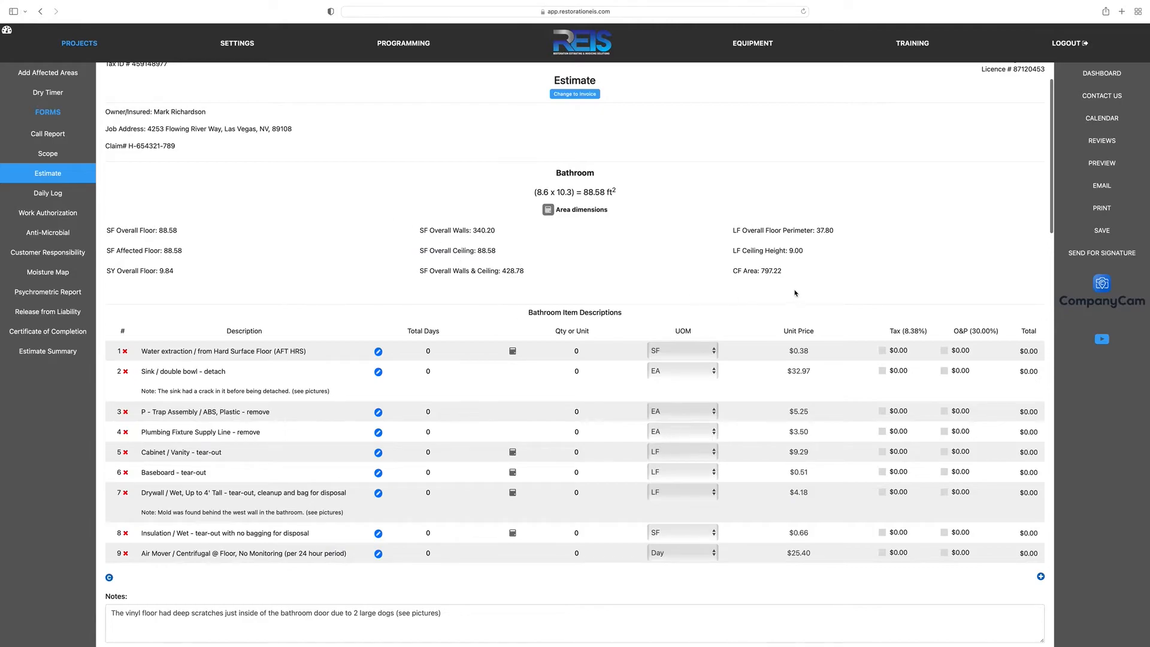
scroll(515, 341, "down", 1)
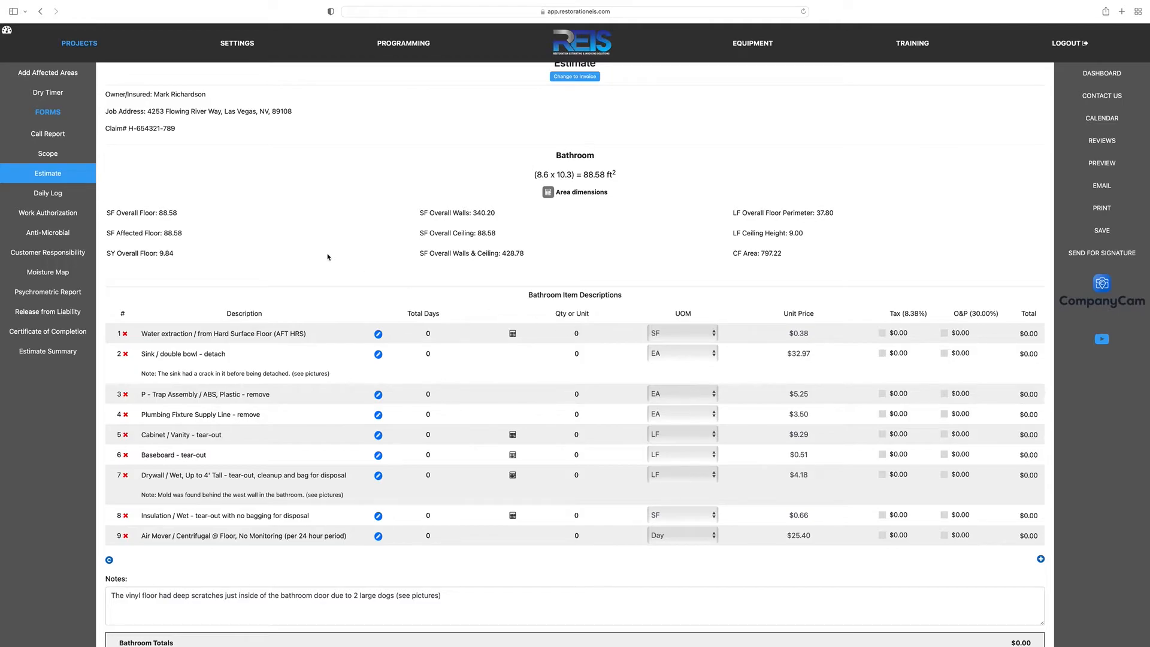
left_click(574, 333)
type("8")
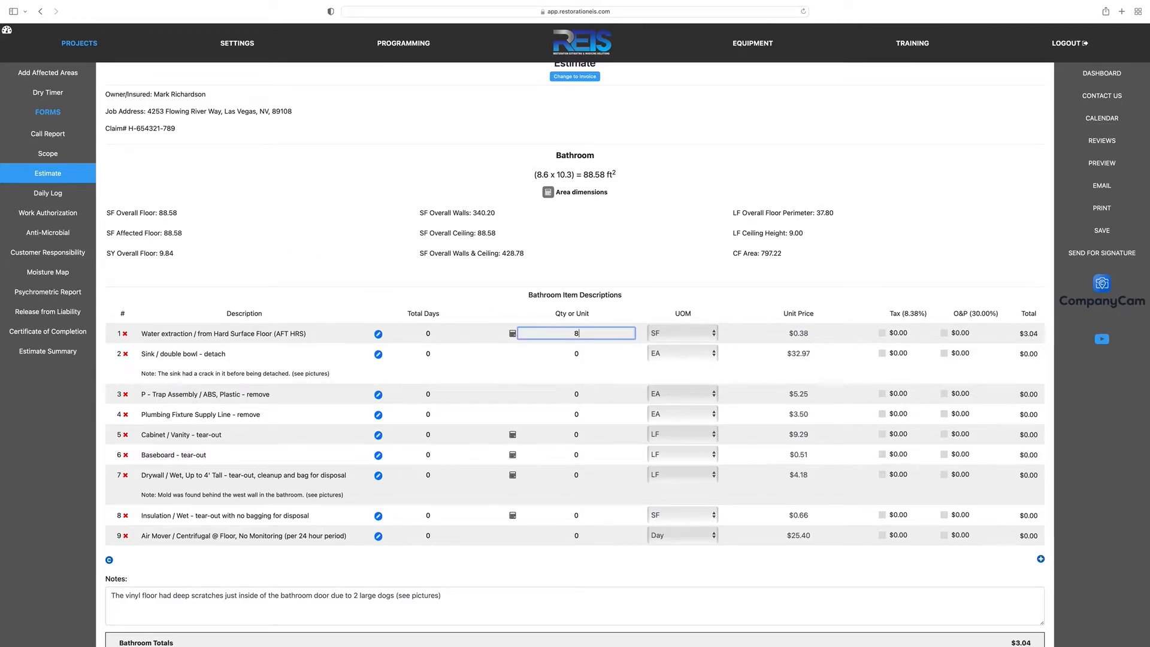
type("8.58")
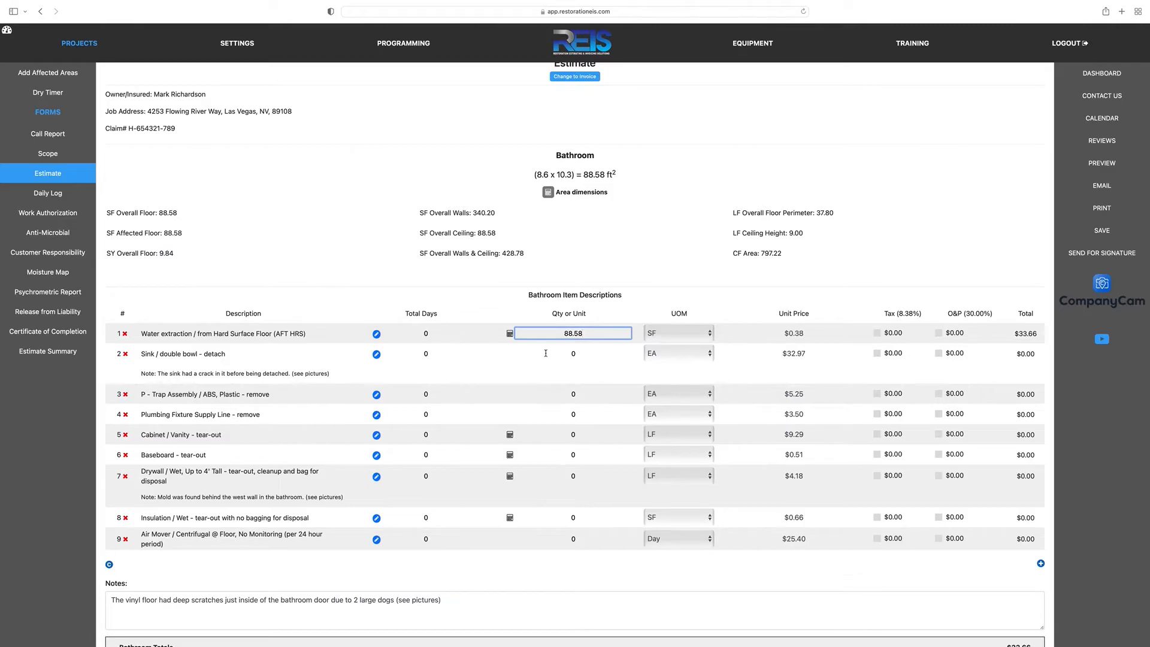
- Set the Bathroom quantities to 1 for the double bowl sink detach and 2 for the P-Trap Assembly removal
left_click(582, 353)
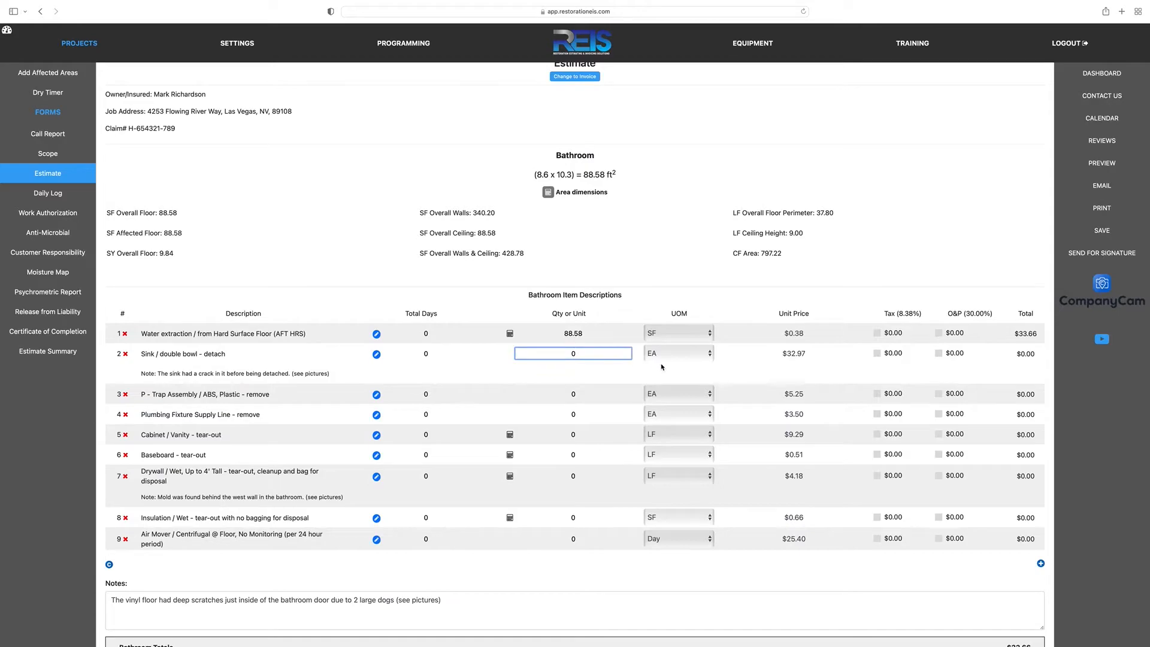
type("1")
left_click(573, 393)
type("2")
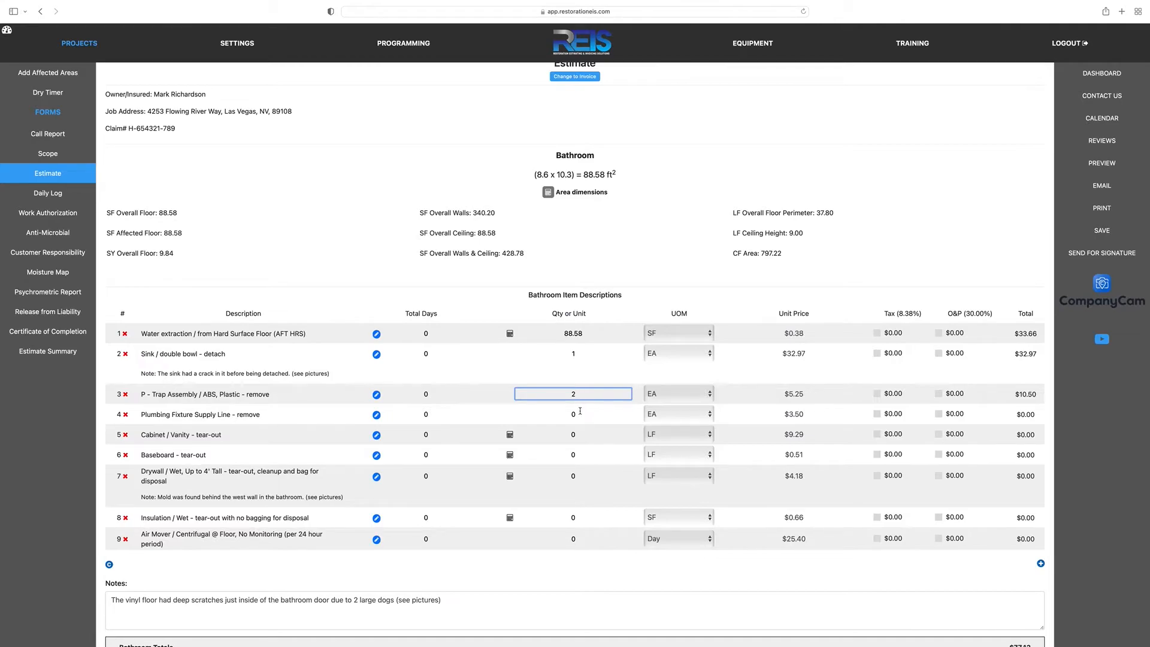
- Set the Bathroom quantities to 4 for the Plumbing Fixture Supply Line removal and 4 LF for the Cabinet / Vanity tear-out
left_click(573, 414)
type("4")
scroll(574, 413, "down", 2)
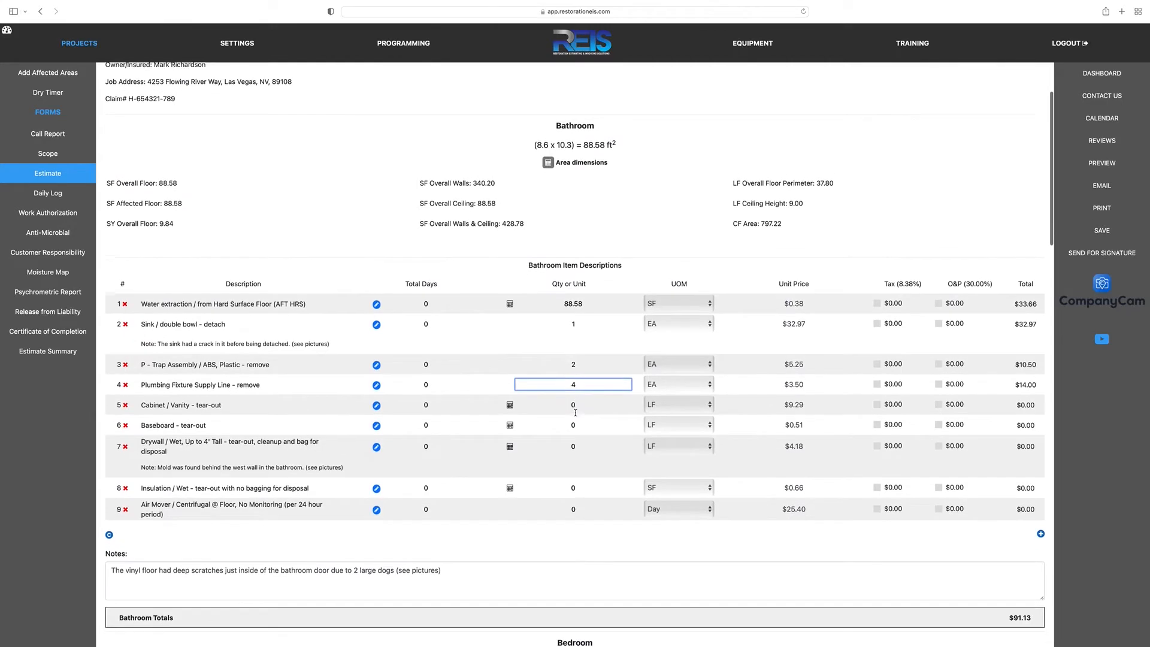
left_click(573, 403)
type("4")
- Set both the baseboard tear-out and the wet drywall tear-out in the Bathroom to 32.5 LF
left_click(574, 423)
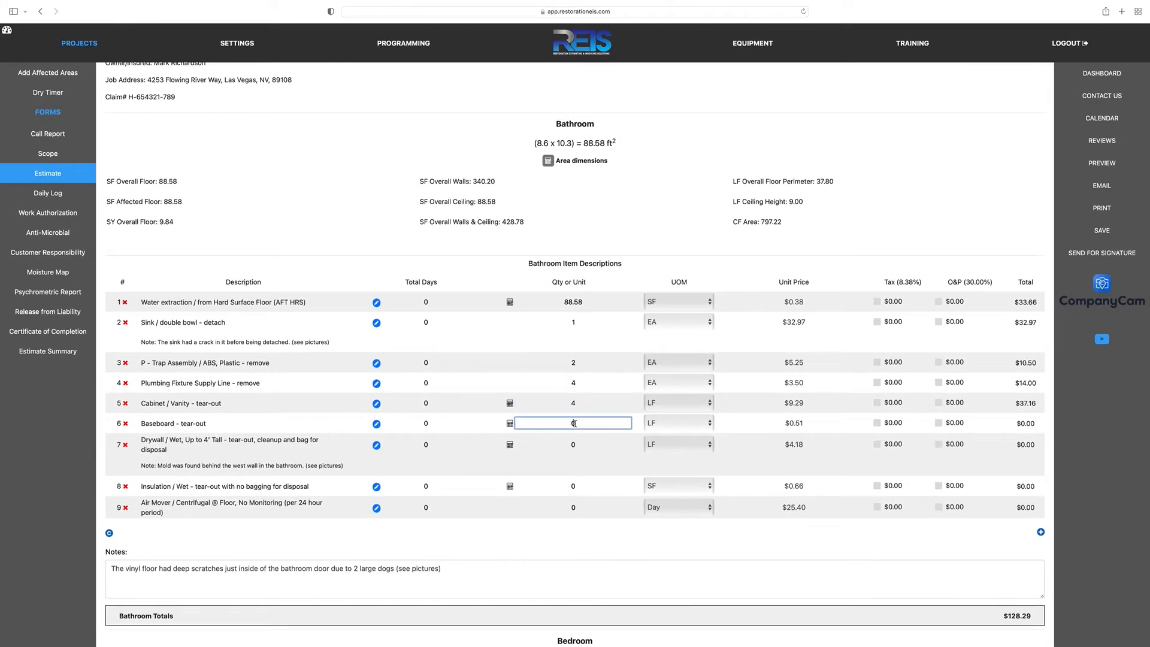
type("32.5")
left_click(574, 444)
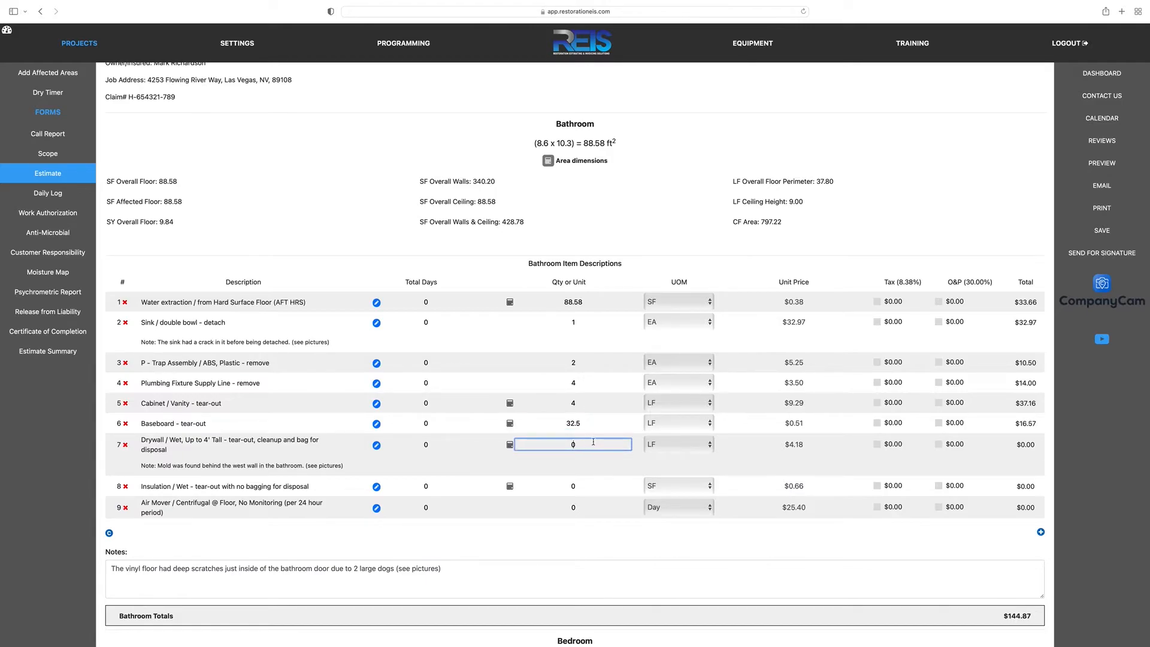
type("32.")
type("5")
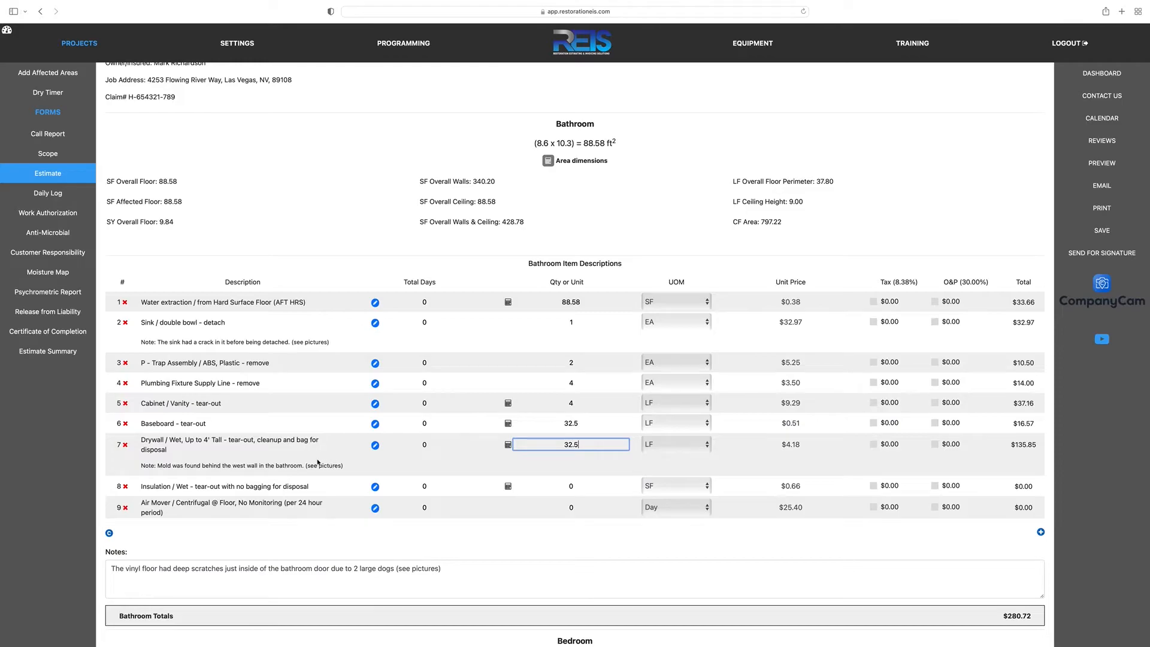
- Set the Bathroom's wet insulation tear-out to 130 SF and its centrifugal air mover to 5 total days with a quantity of 6
left_click(571, 485)
type("130")
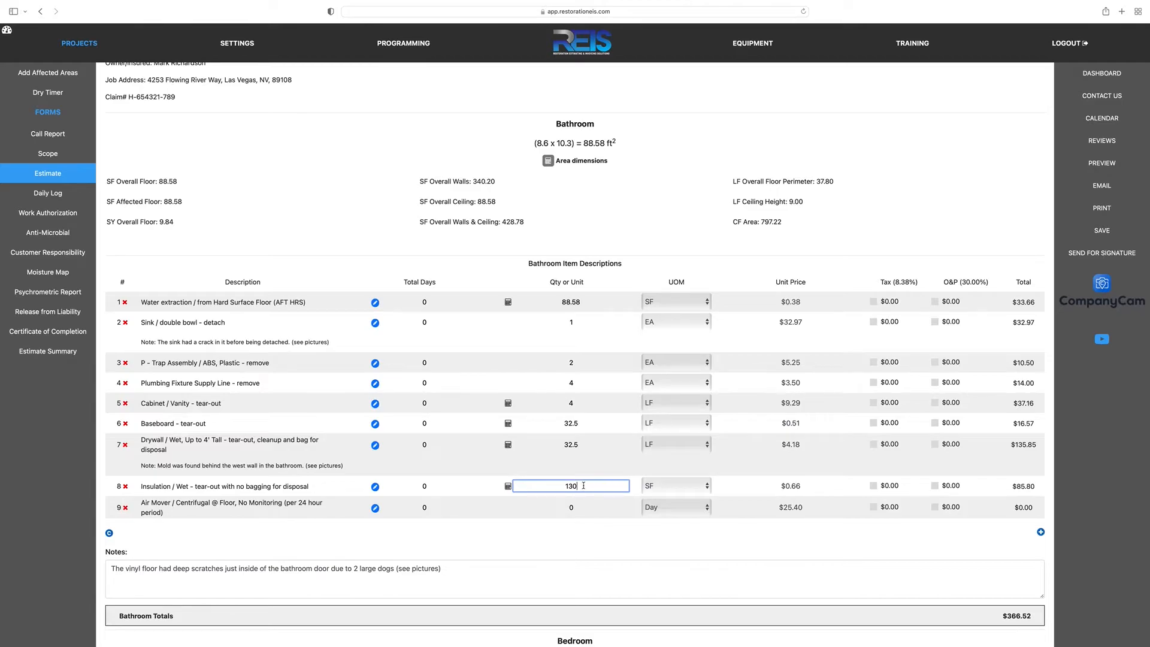
left_click(424, 507)
type("5")
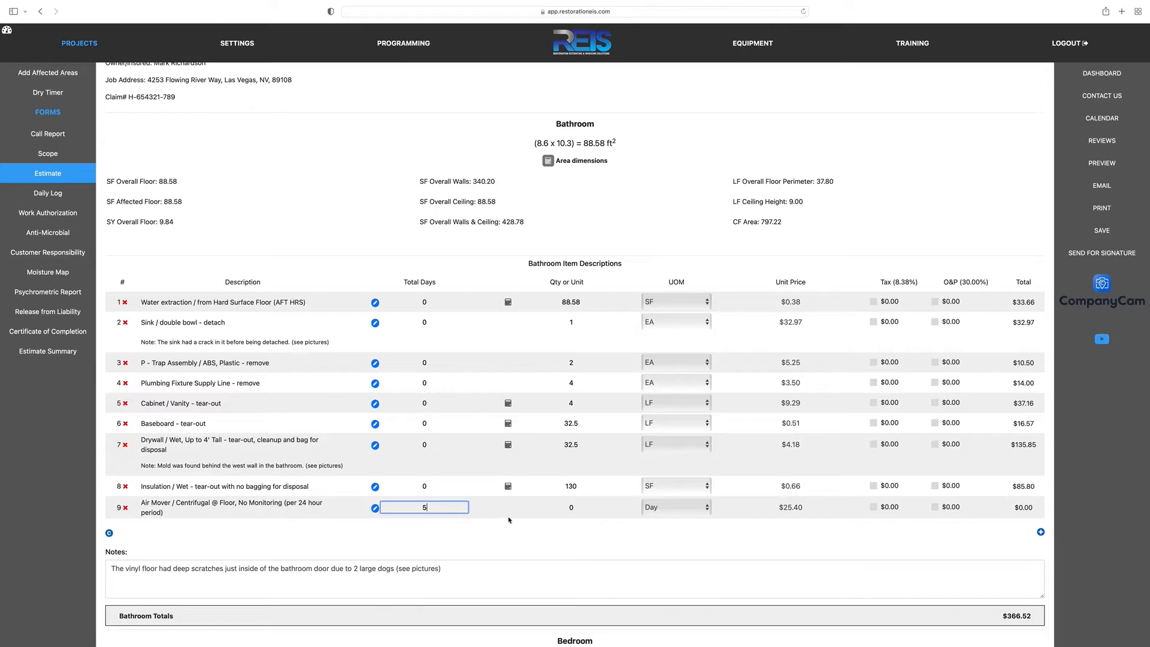
left_click(573, 507)
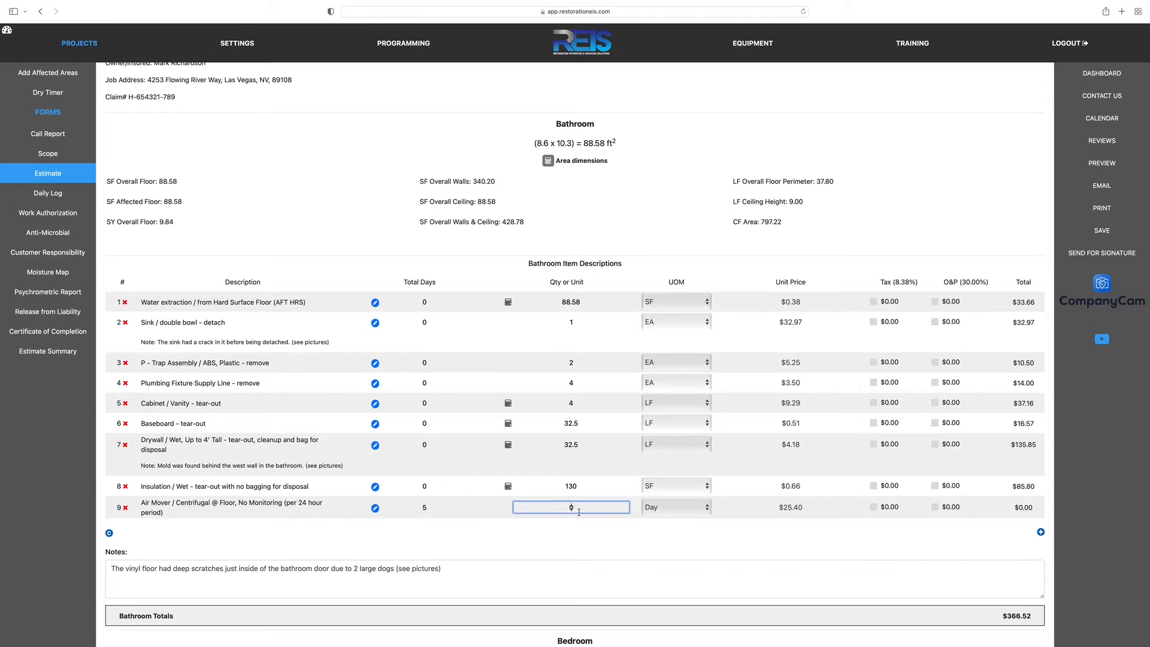
type("6")
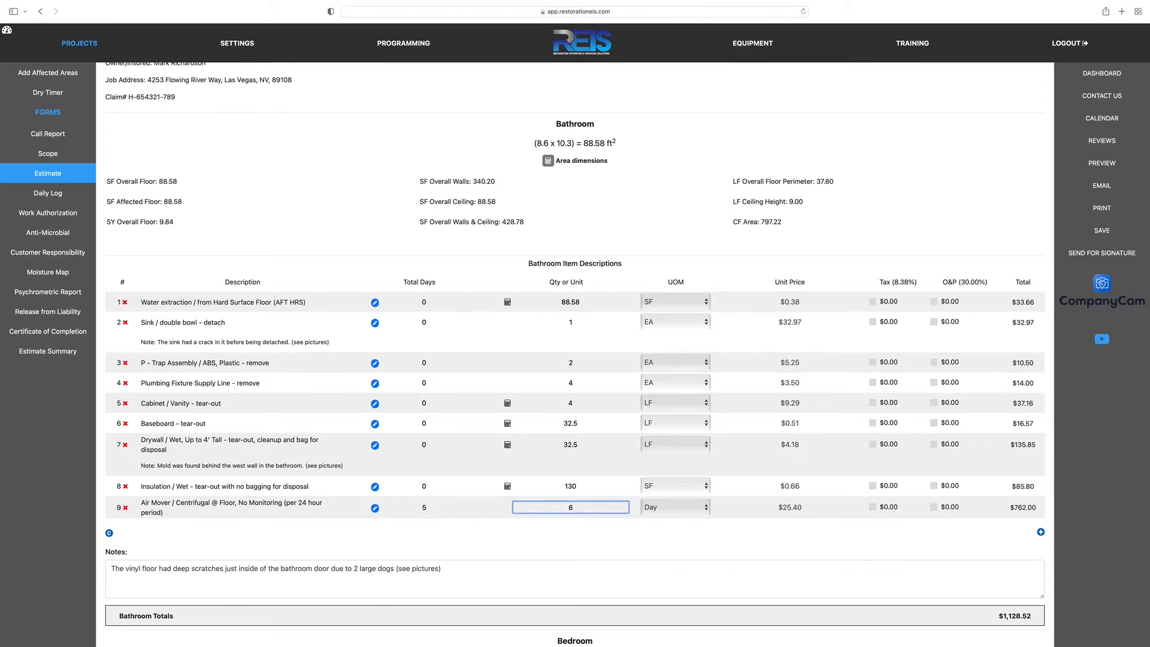
- Add the note "The air movers had been unplugged on 2 different days." to the Bathroom's centrifugal air mover line item
scroll(513, 528, "down", 2)
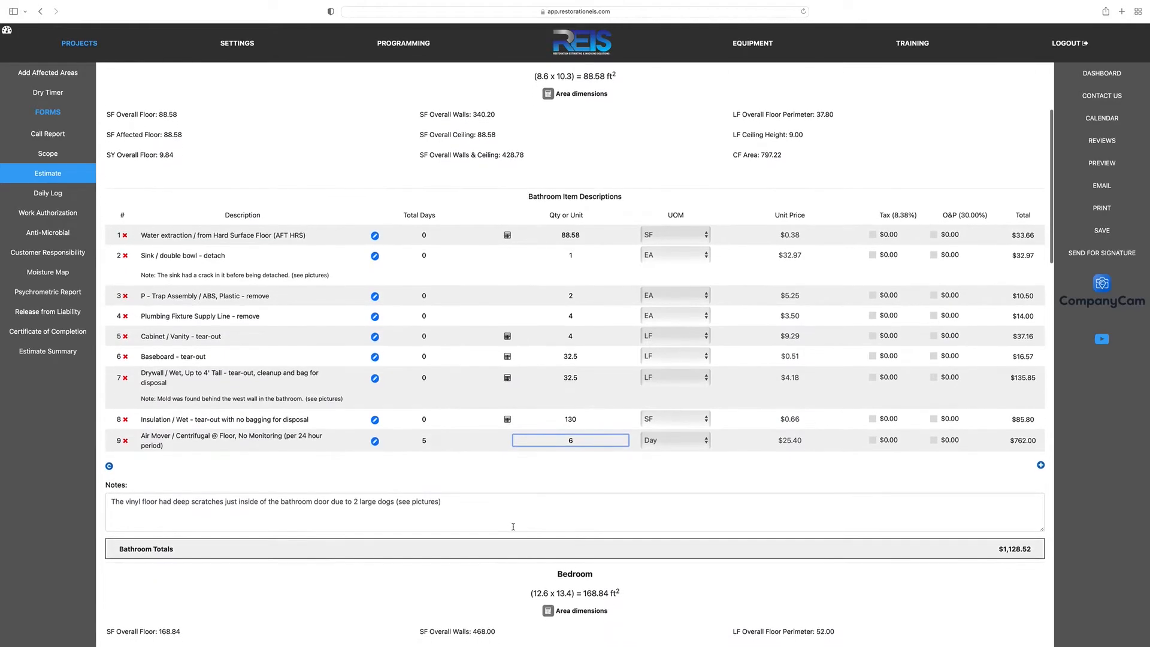
left_click(375, 441)
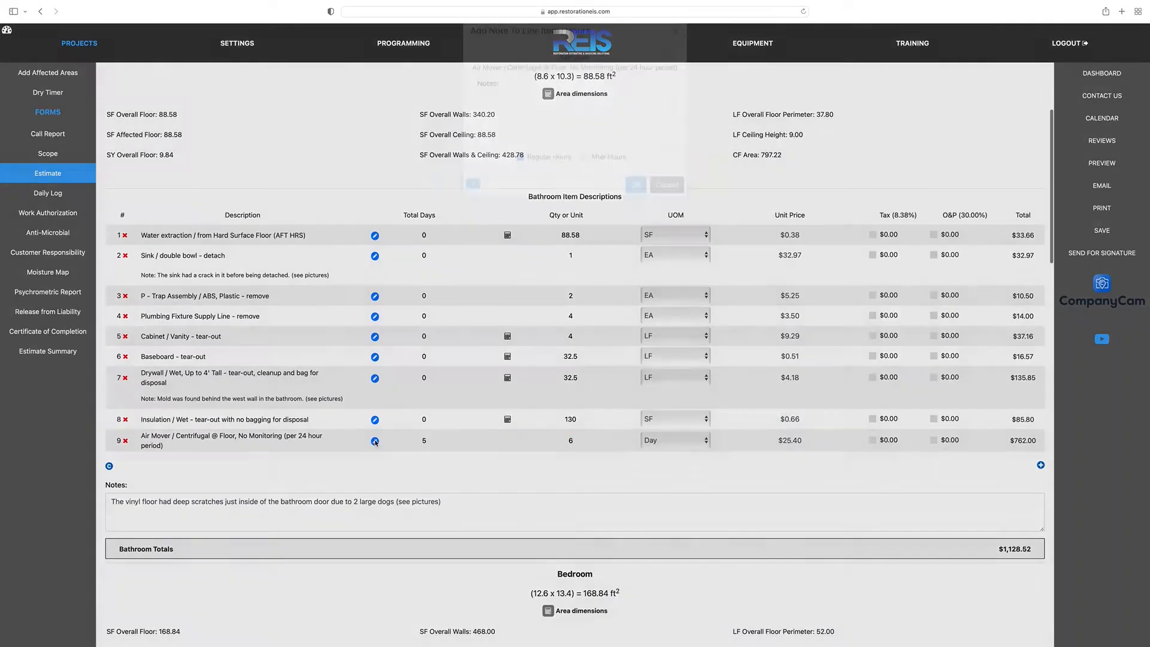
left_click(494, 122)
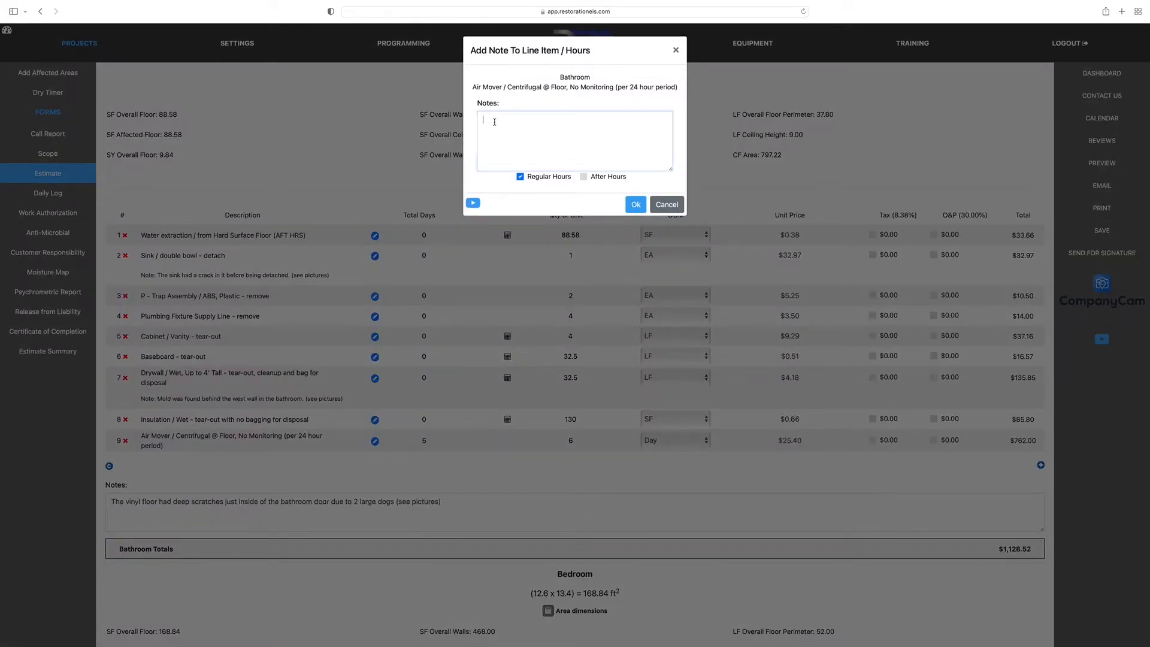
type("The")
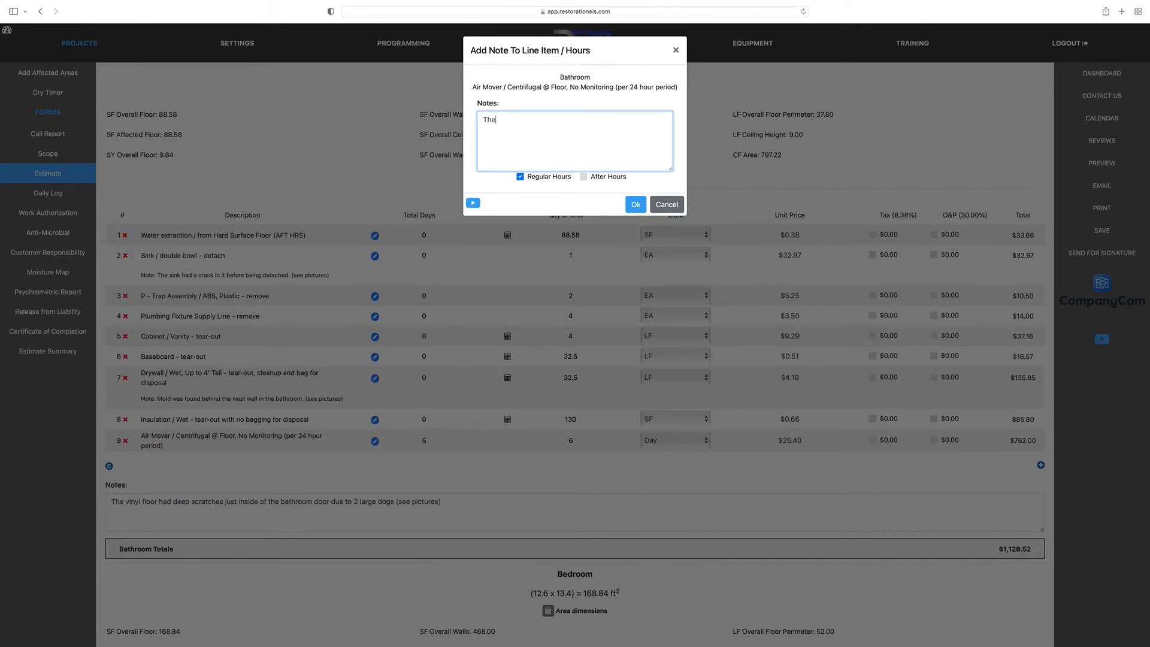
type(" air movers had been unplugged on 2 different days.")
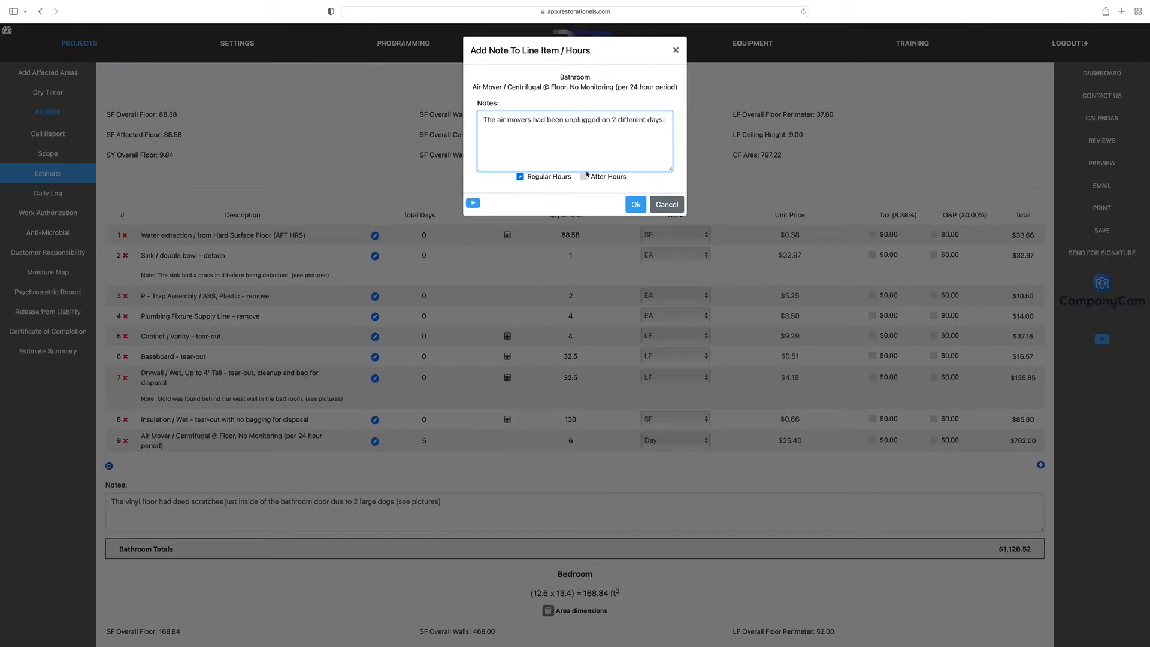
left_click(635, 204)
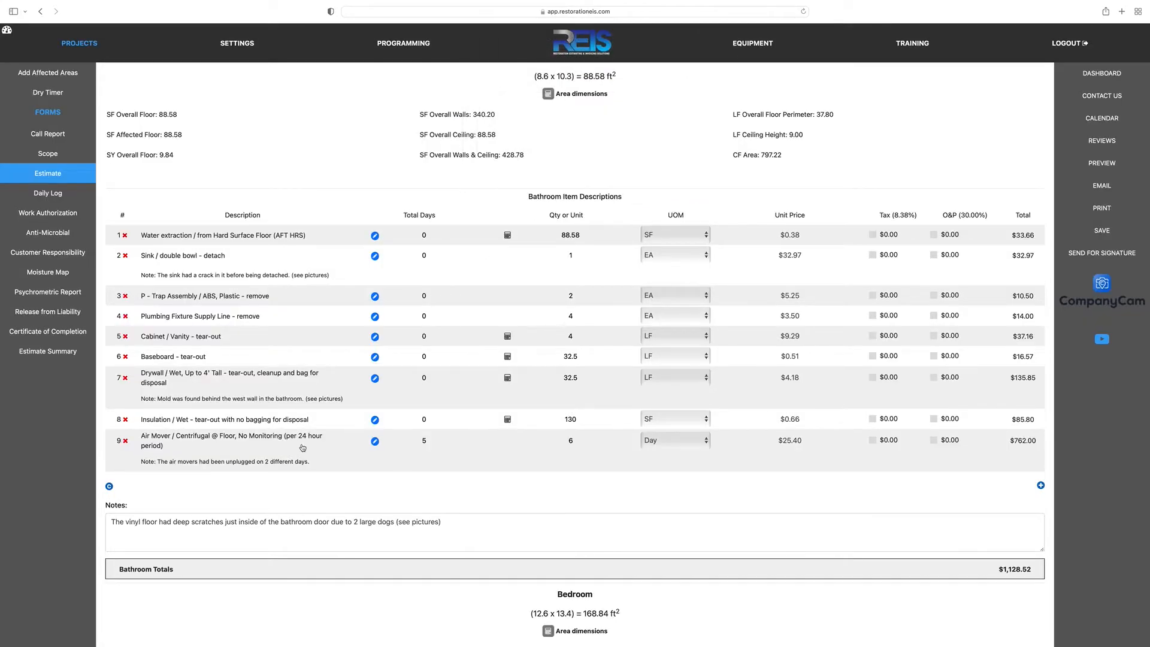
- Add the Craftsman item "Bathroom Vanity Cabinet, replace, high grade" from the Cabinets category to the Bathroom with regular hours
scroll(275, 479, "down", 3)
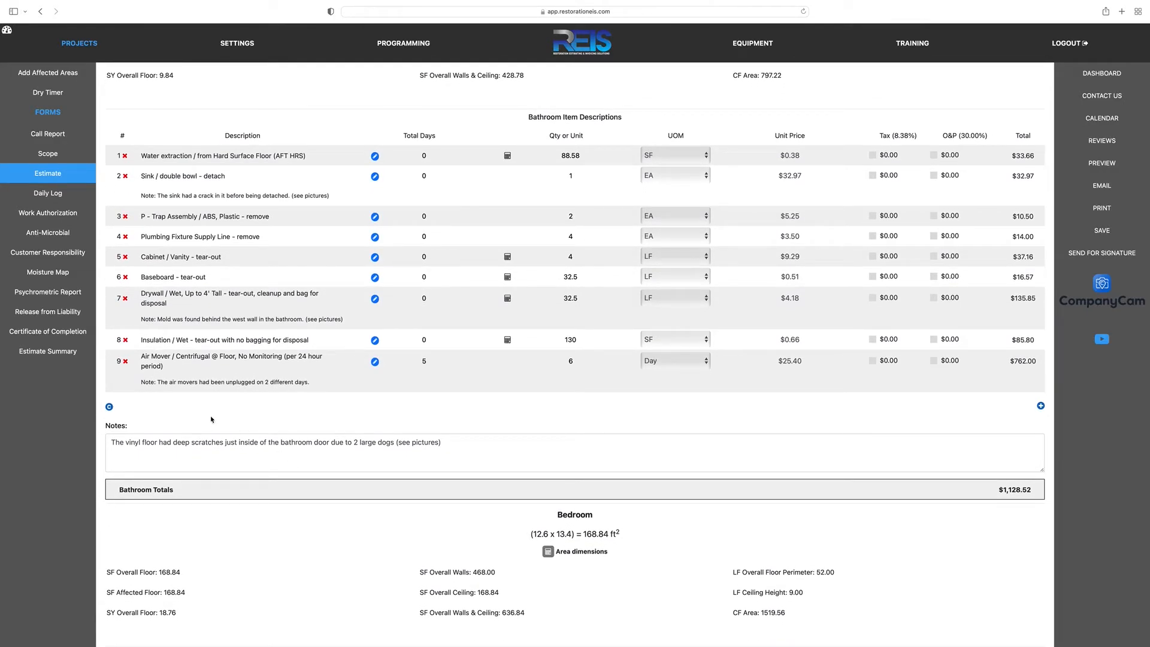
left_click(109, 407)
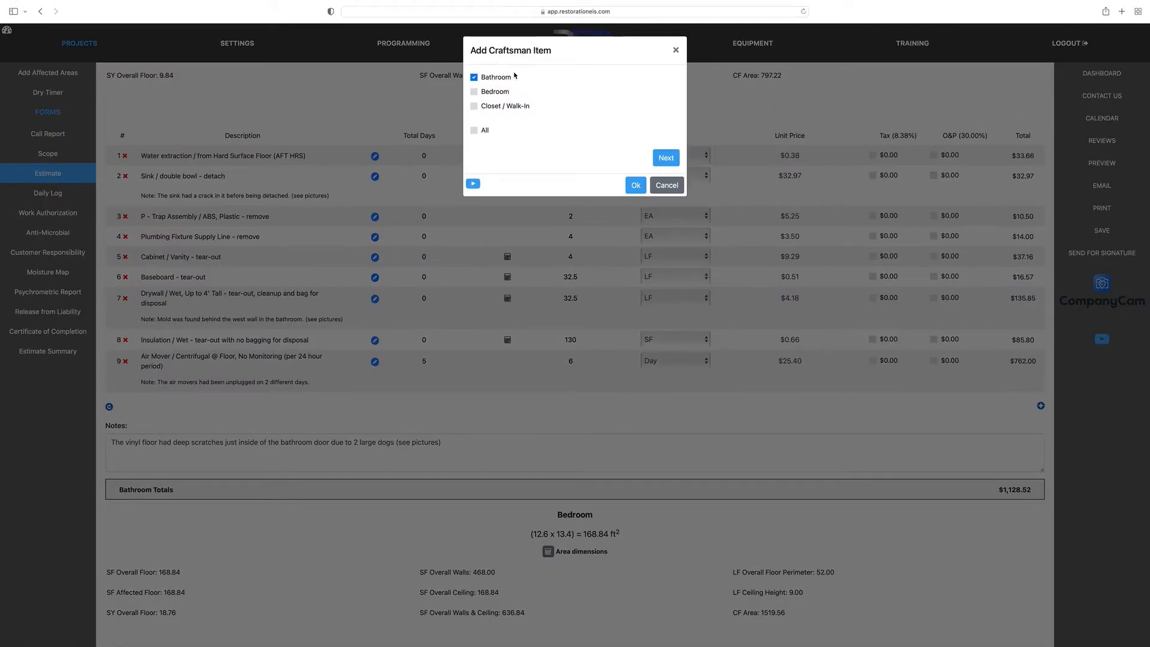
left_click(665, 158)
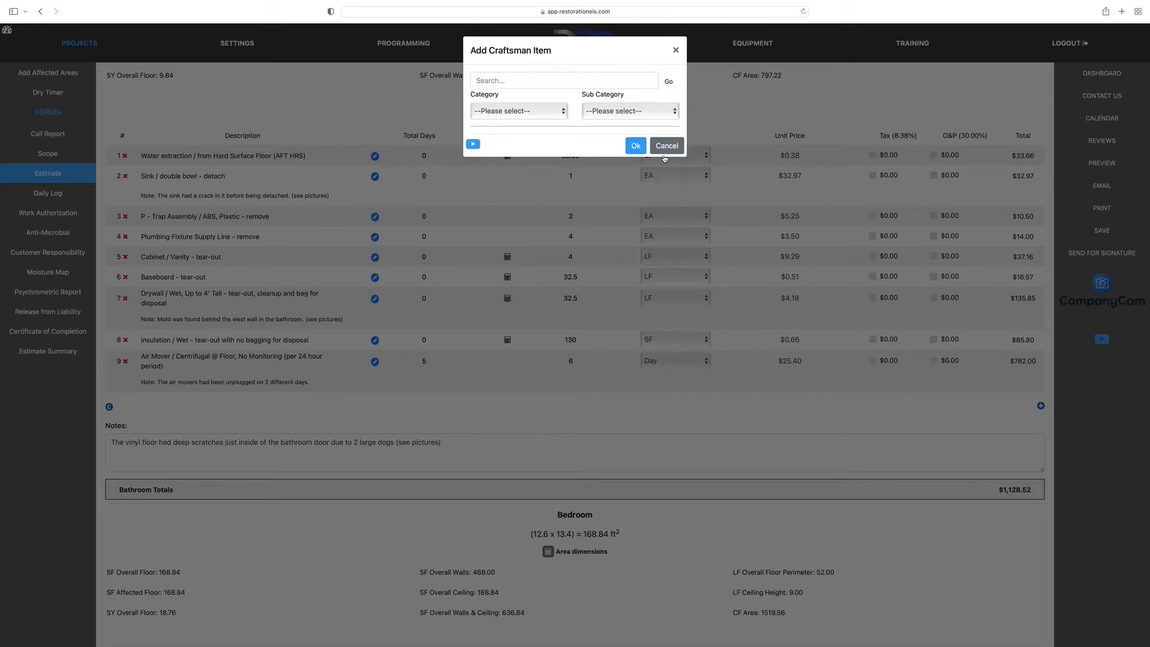
left_click(505, 112)
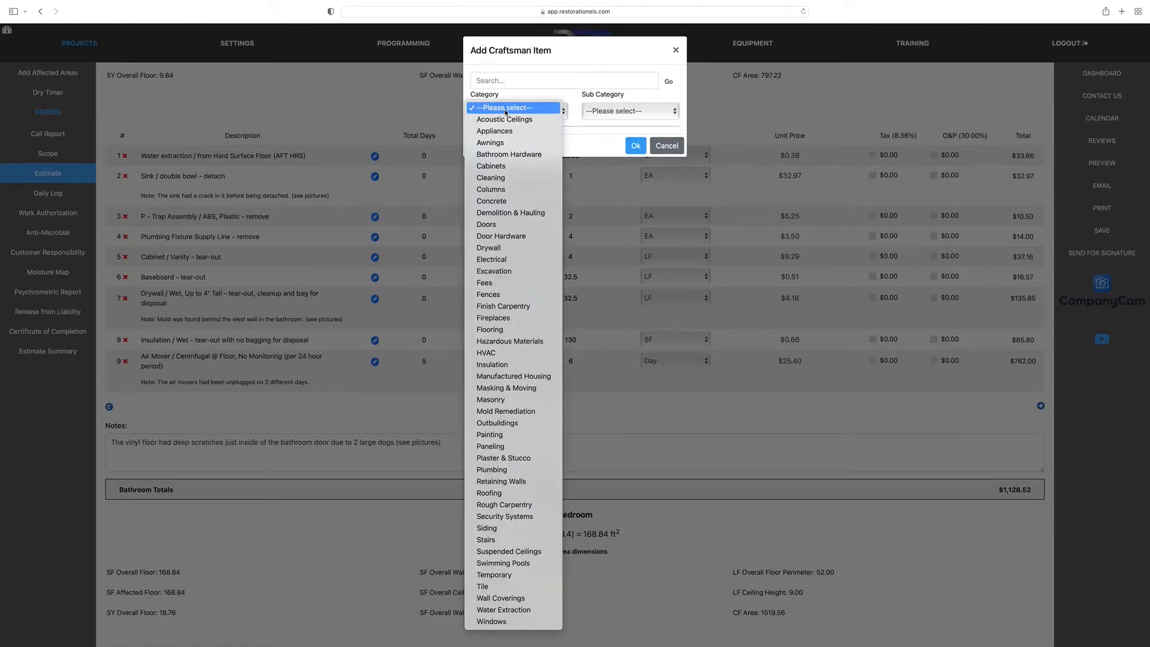
left_click(501, 167)
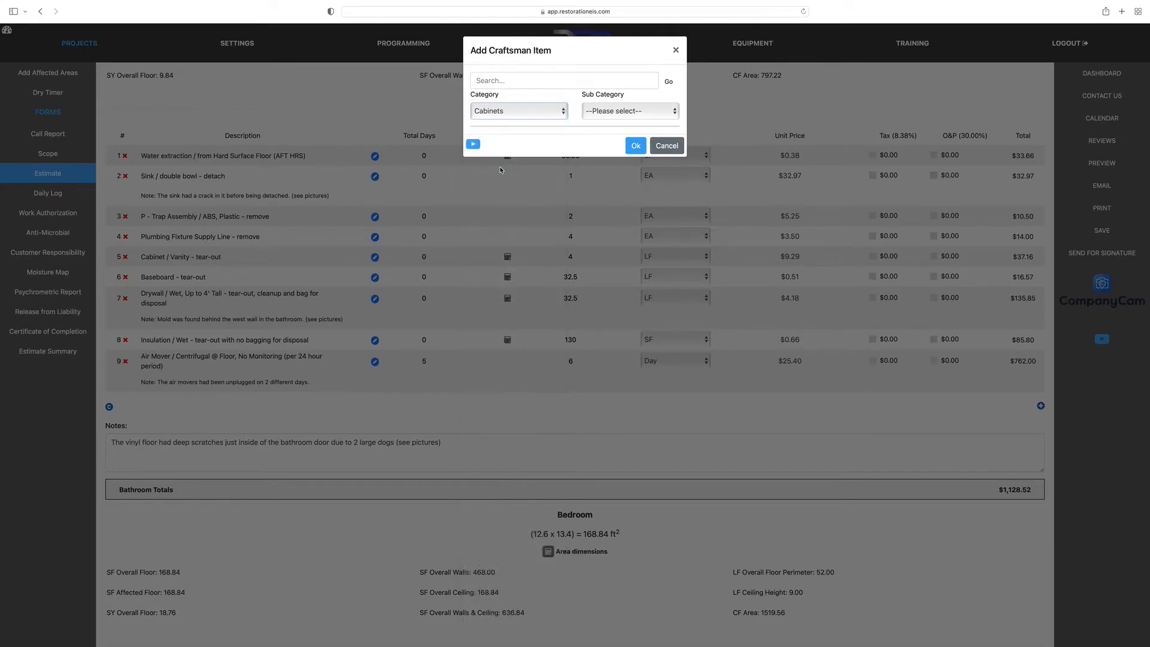
left_click(606, 112)
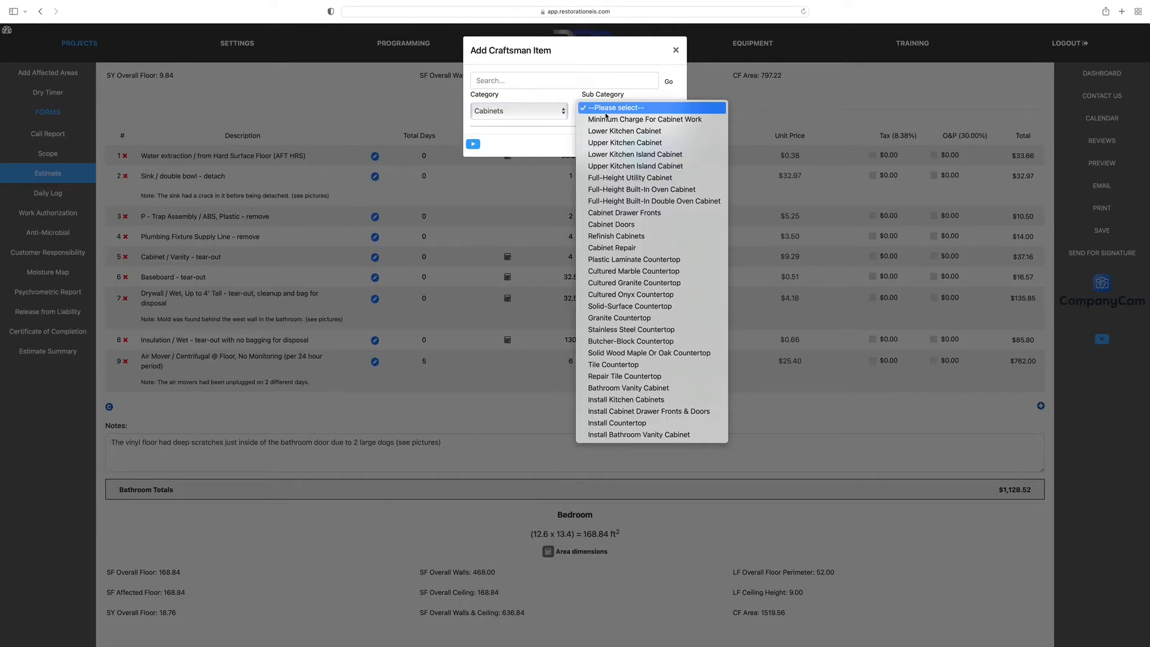
left_click(628, 388)
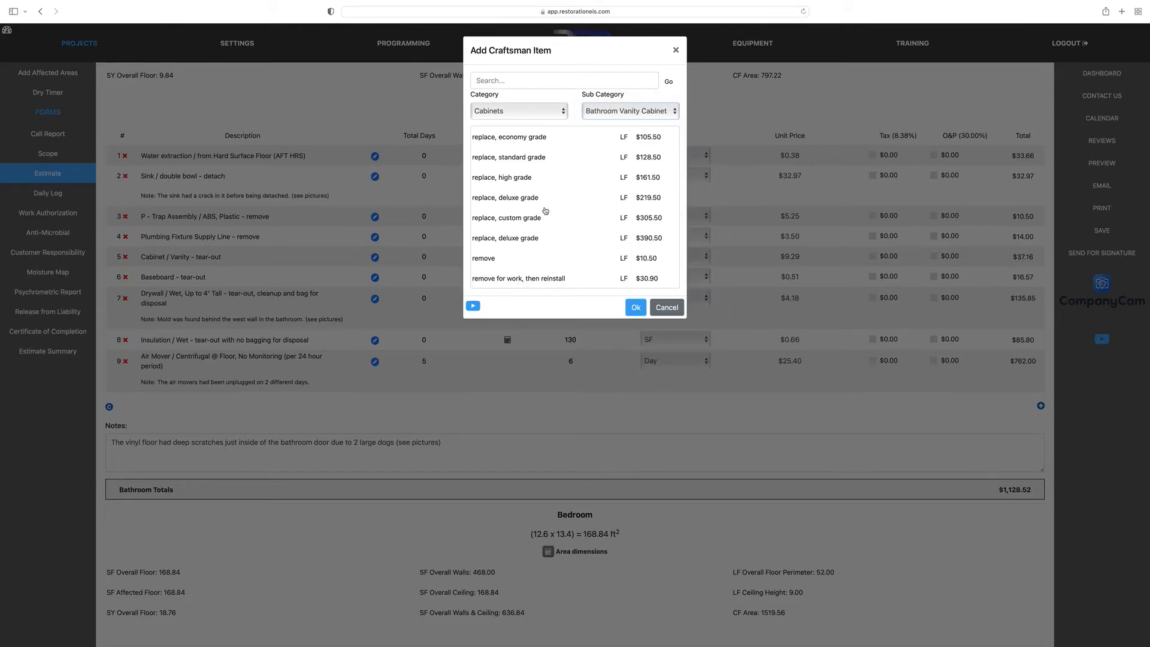
left_click(513, 178)
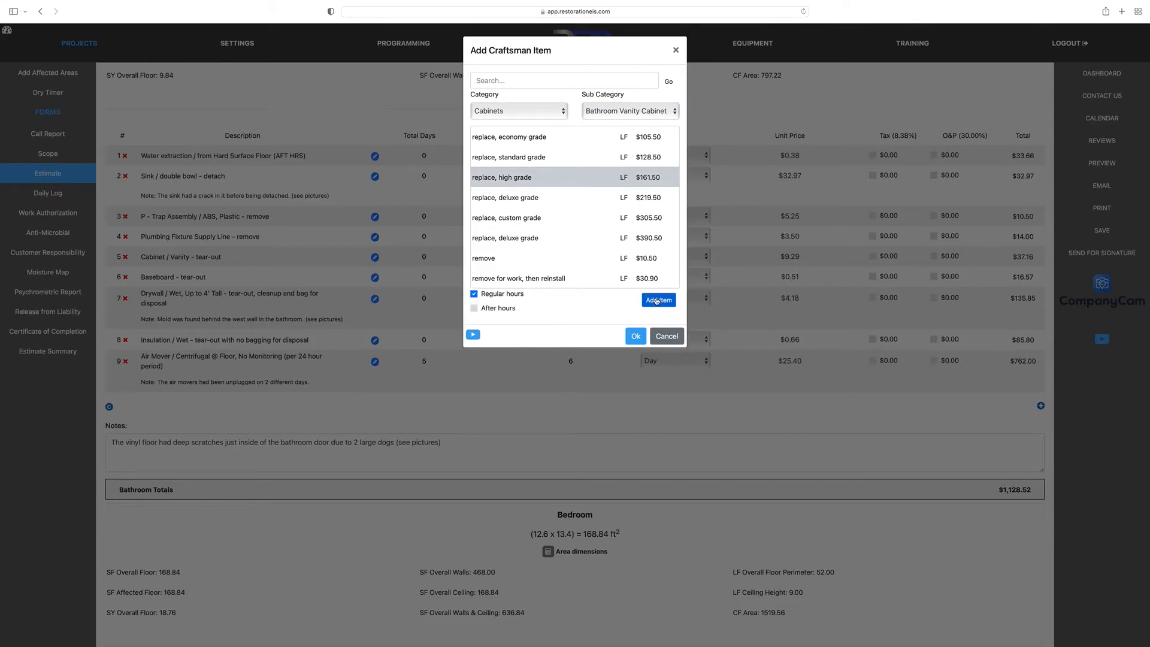
left_click(659, 301)
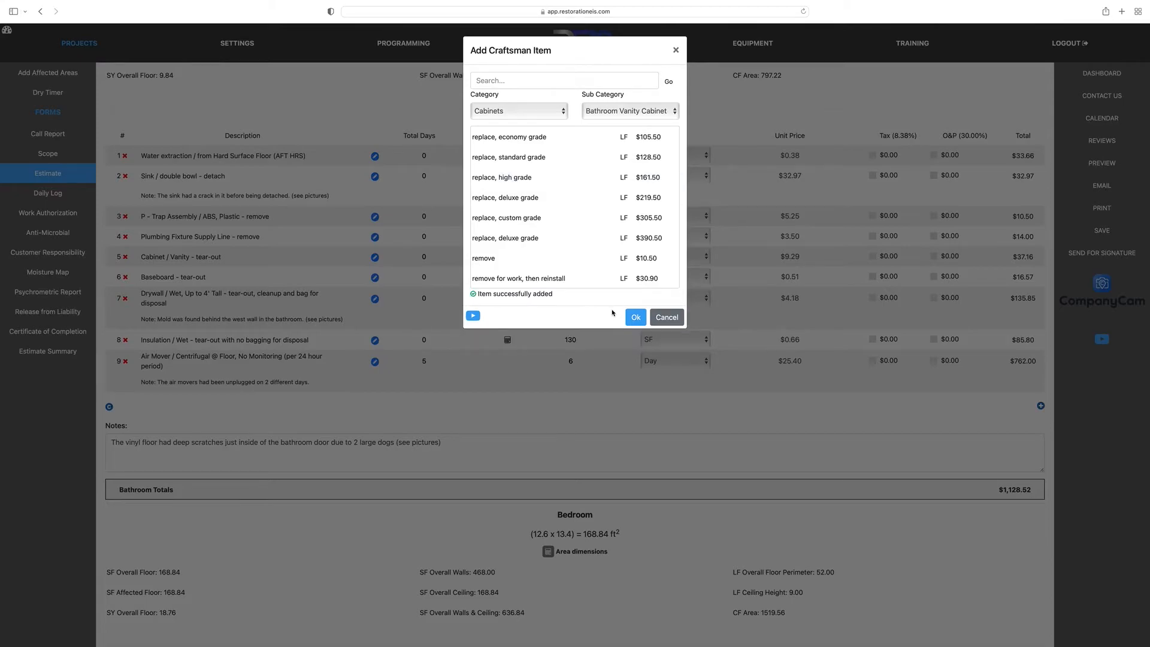
left_click(635, 316)
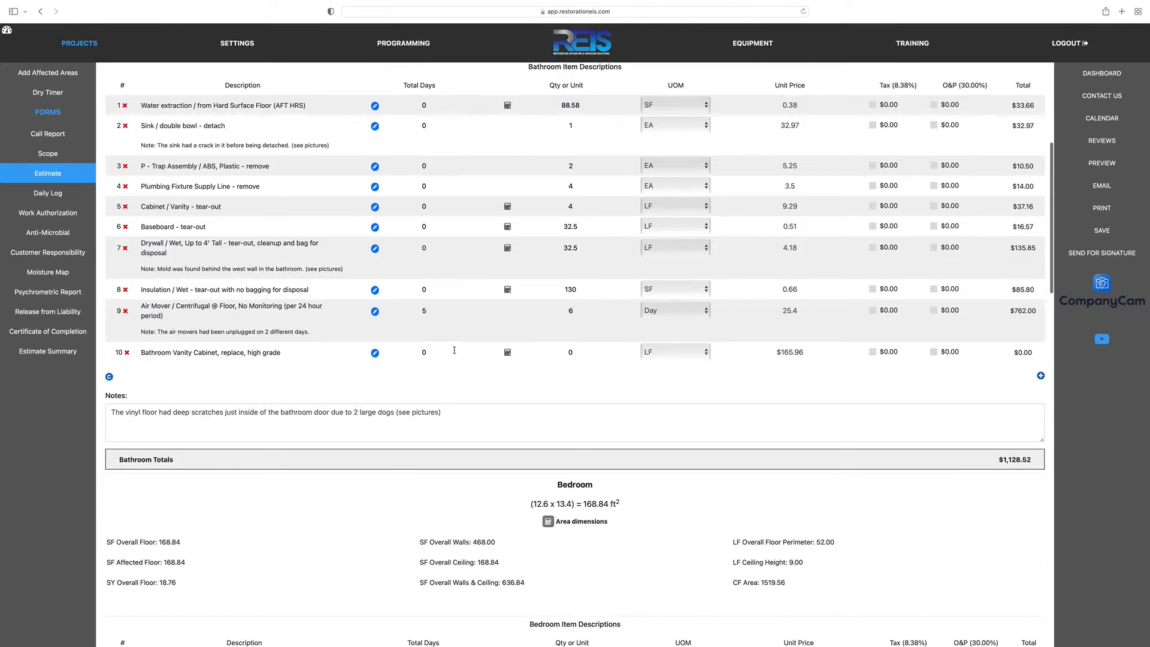
- Set the Bathroom vanity cabinet replacement to 4 LF and apply both tax and O&P to it
scroll(454, 352, "up", 5)
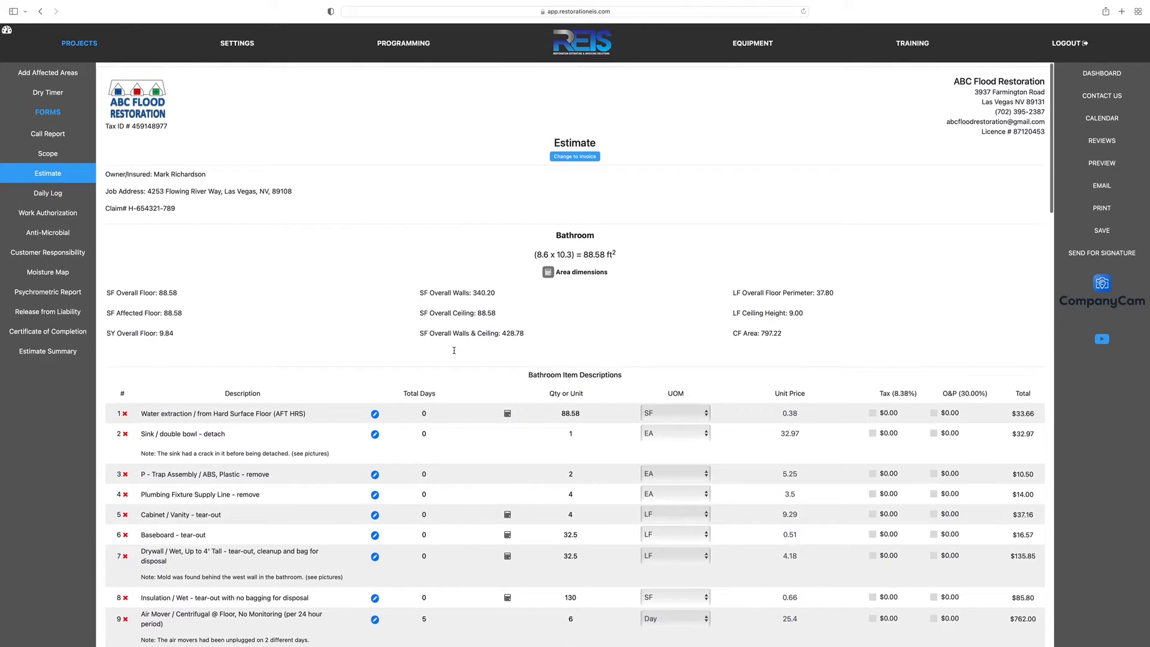
scroll(454, 350, "down", 4)
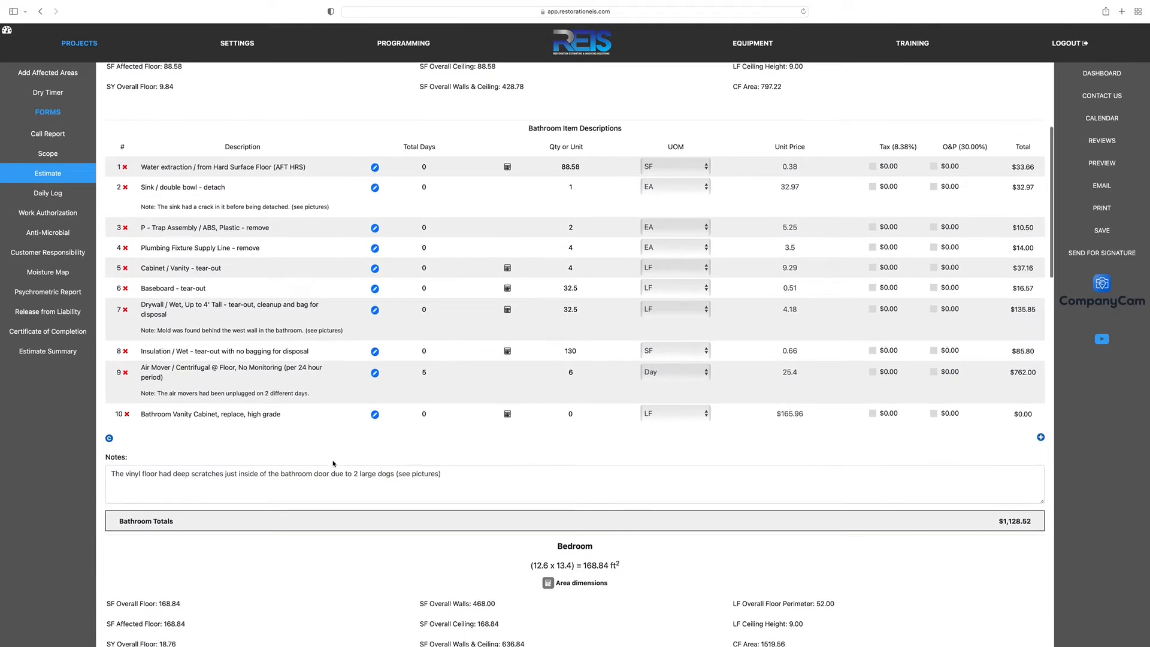
scroll(297, 431, "down", 1)
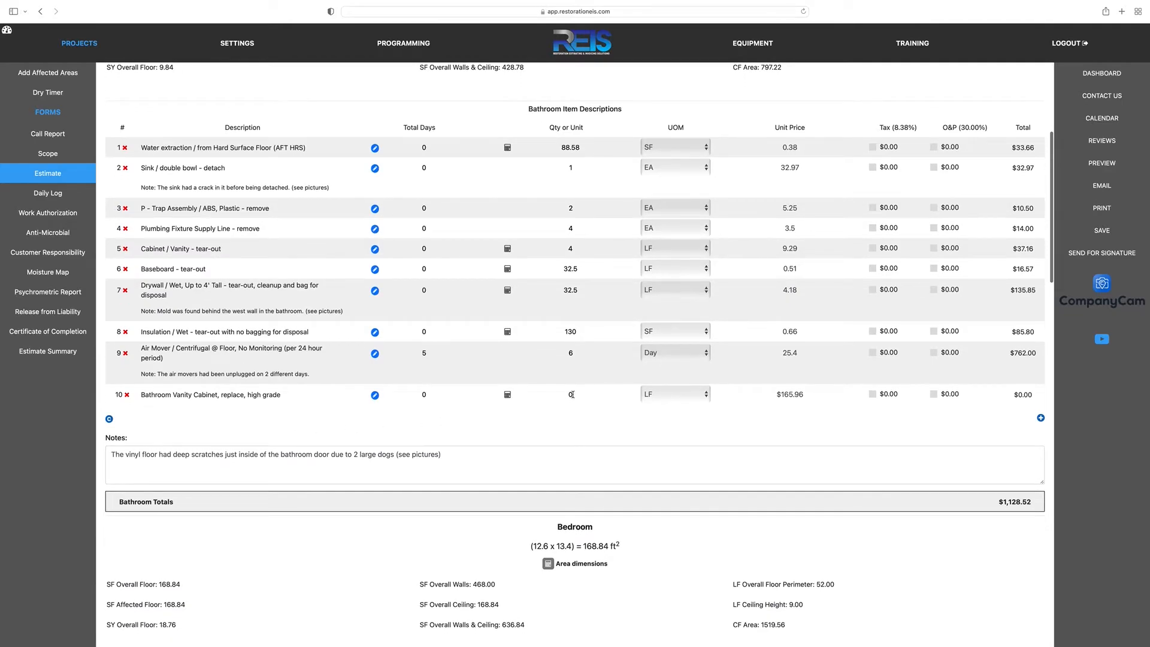
left_click(569, 394)
type("4")
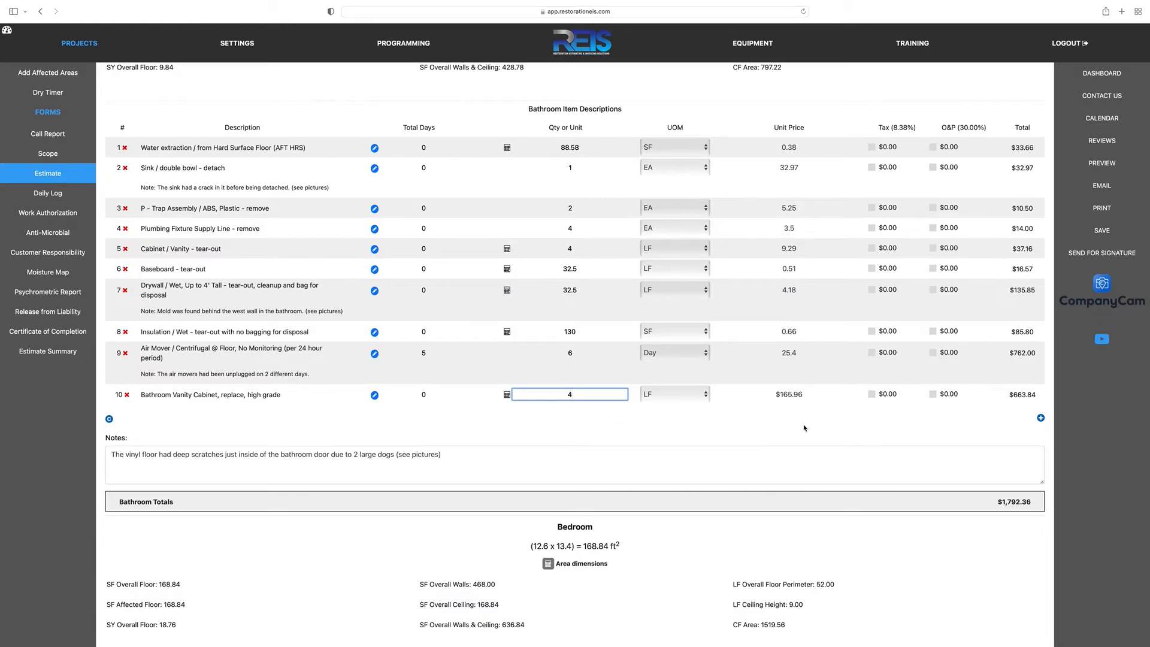
left_click(871, 394)
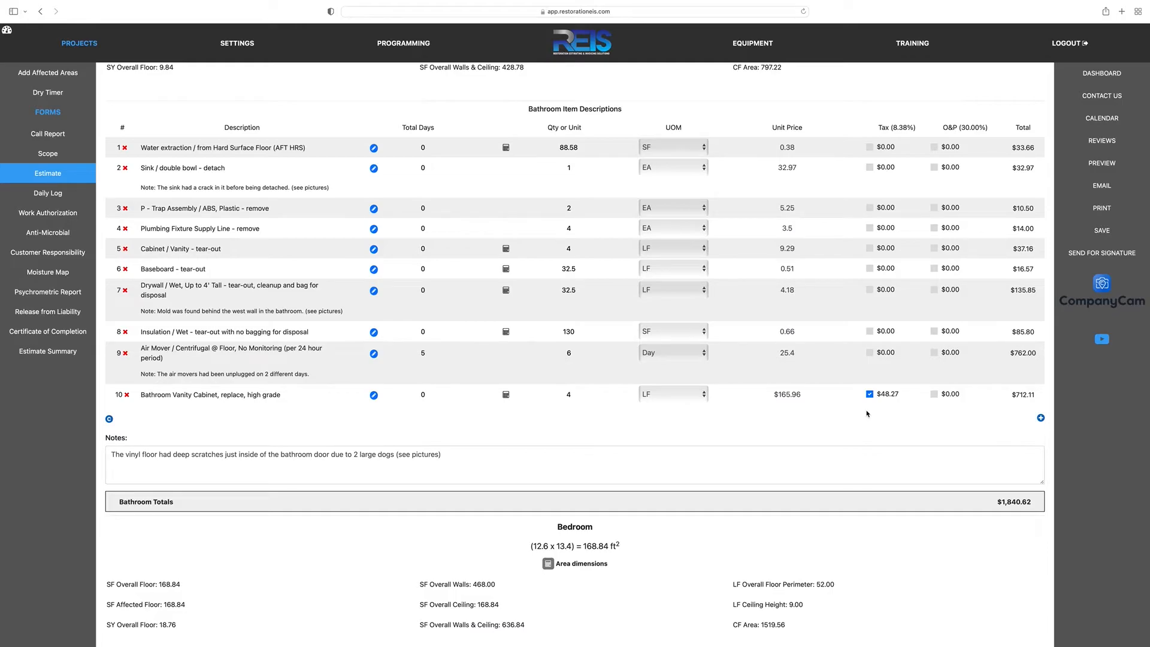
left_click(933, 394)
- Set the Bedroom's carpeted floor water extraction to 168.84 SF and its baseboard tear-out to 48.3 LF
scroll(584, 429, "down", 3)
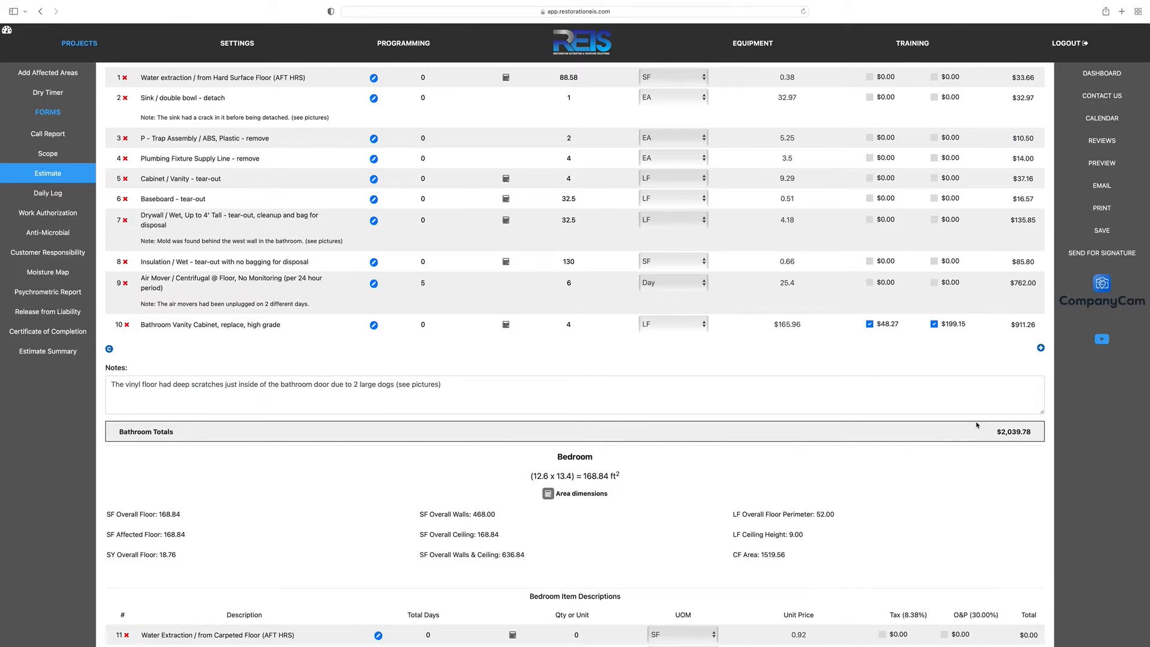
scroll(610, 455, "down", 5)
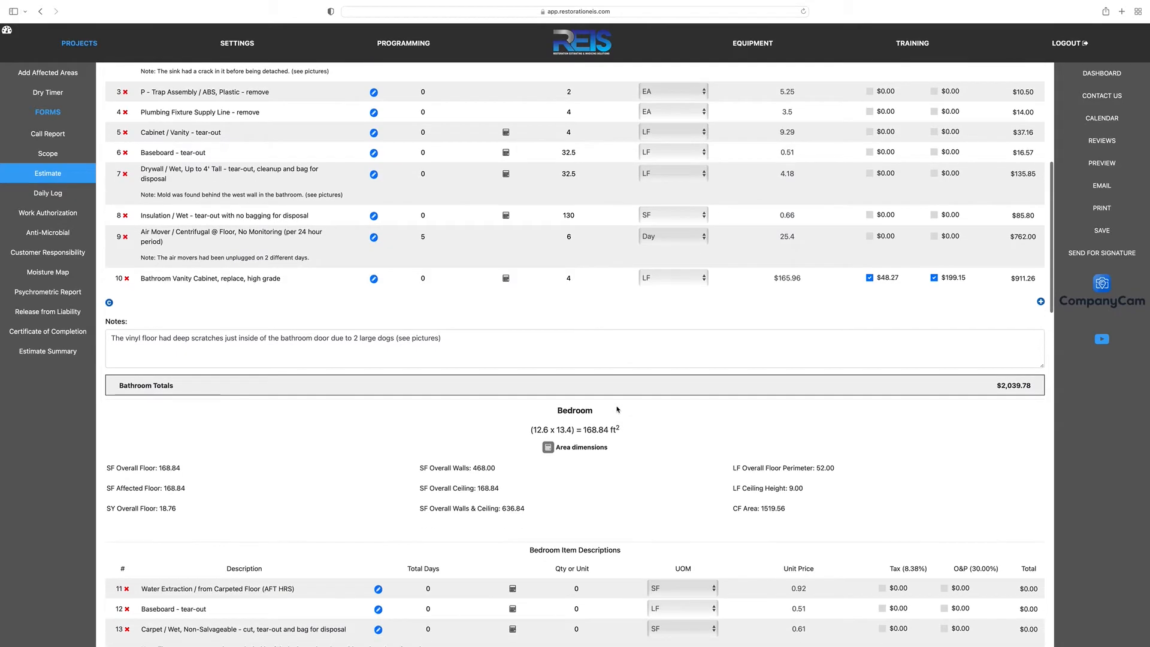
scroll(616, 401, "down", 2)
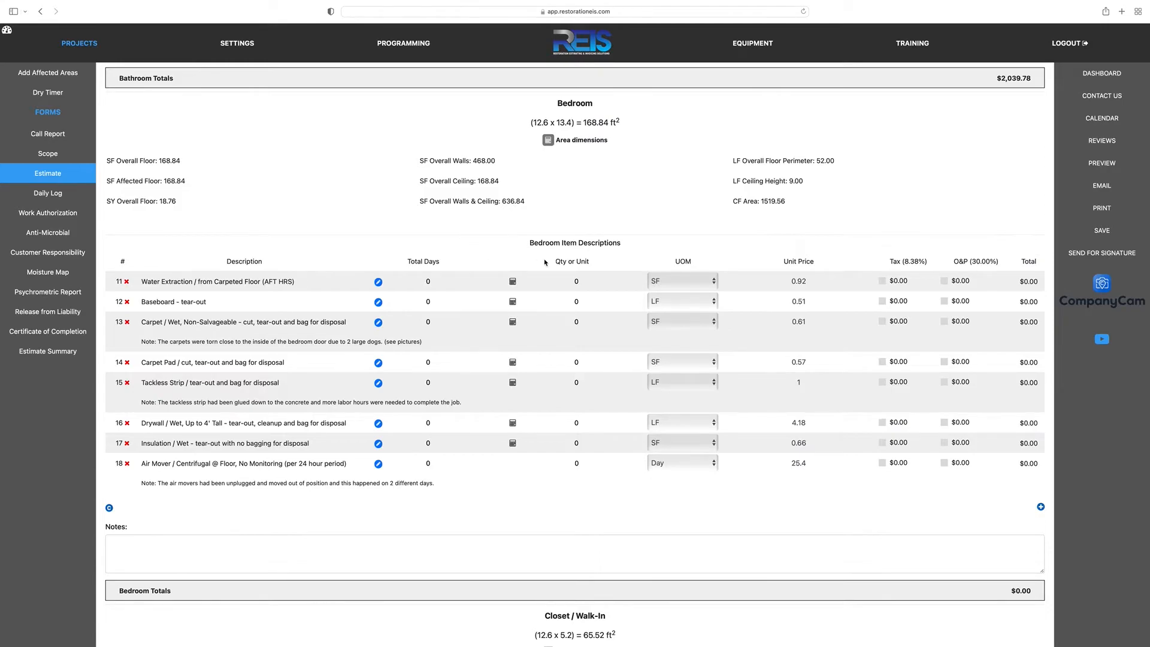
left_click(577, 280)
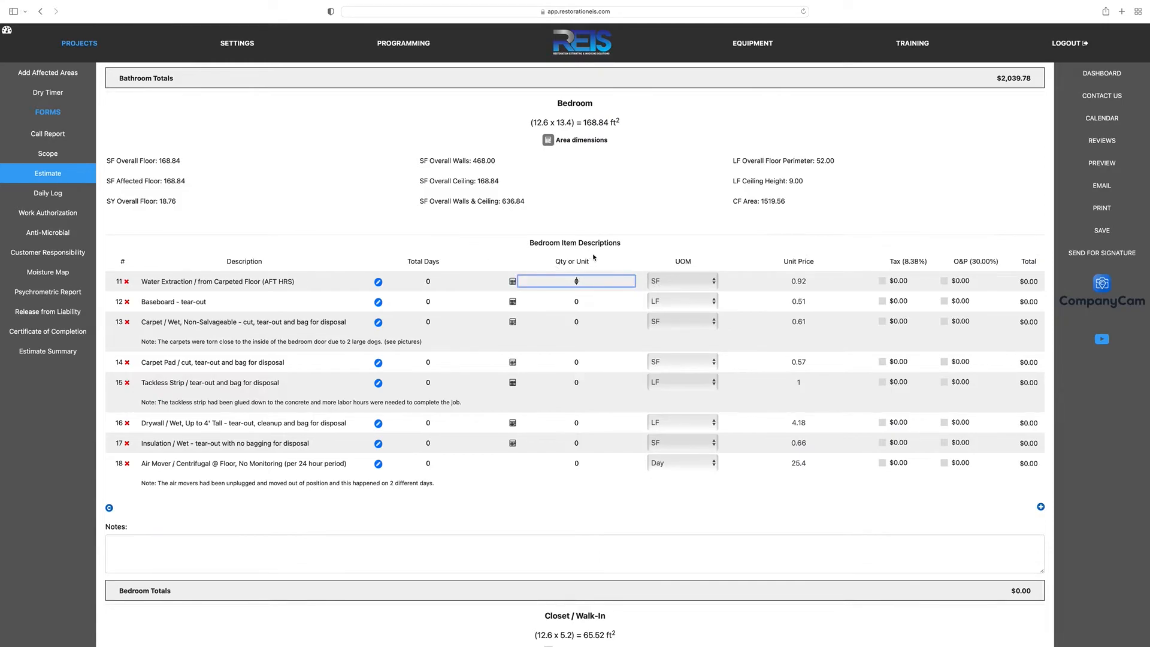
type("168")
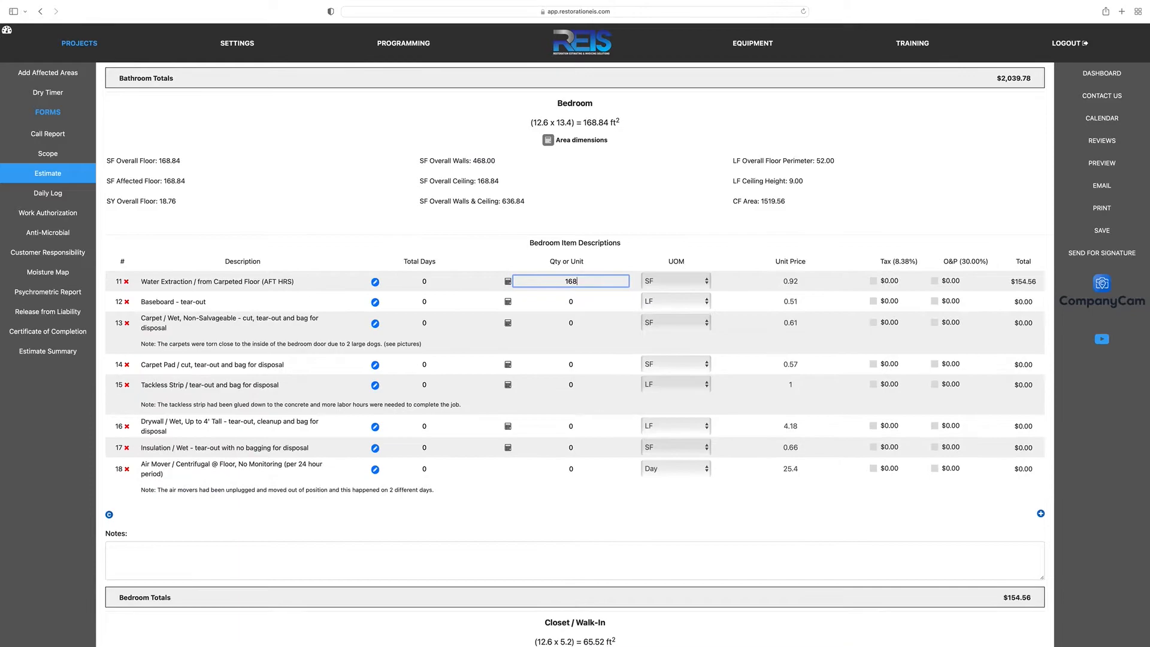
type(".84")
left_click(573, 302)
type("48")
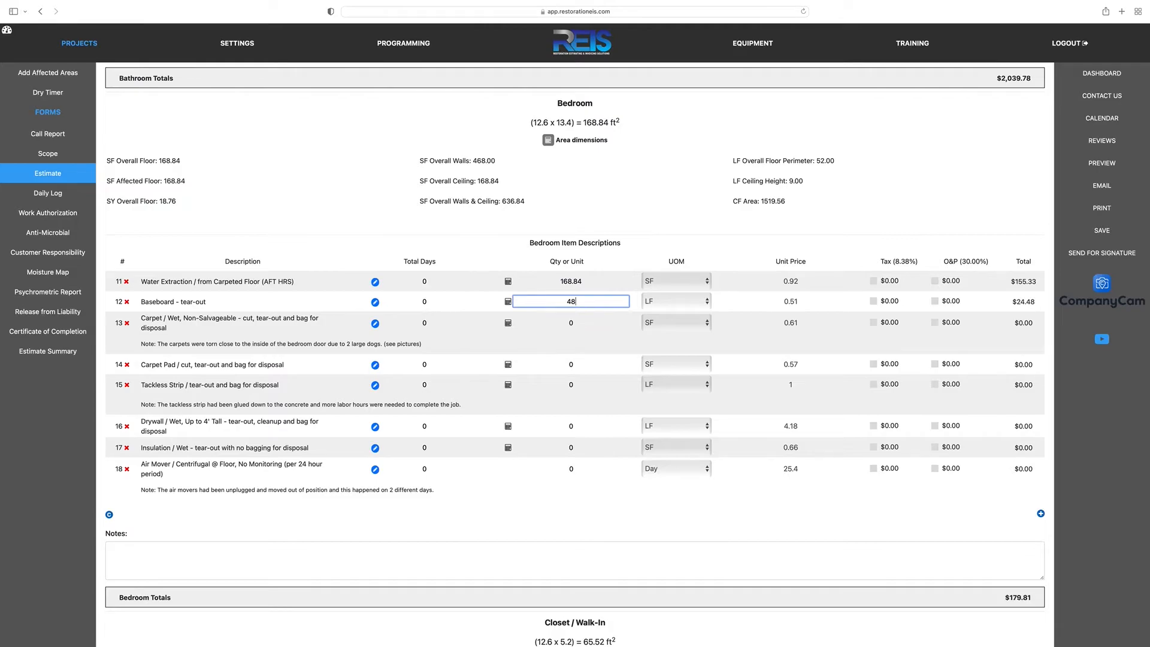
type(".3")
- Set both the wet carpet tear-out and the carpet pad tear-out in the Bedroom to 168.84 SF
left_click(576, 323)
type("1")
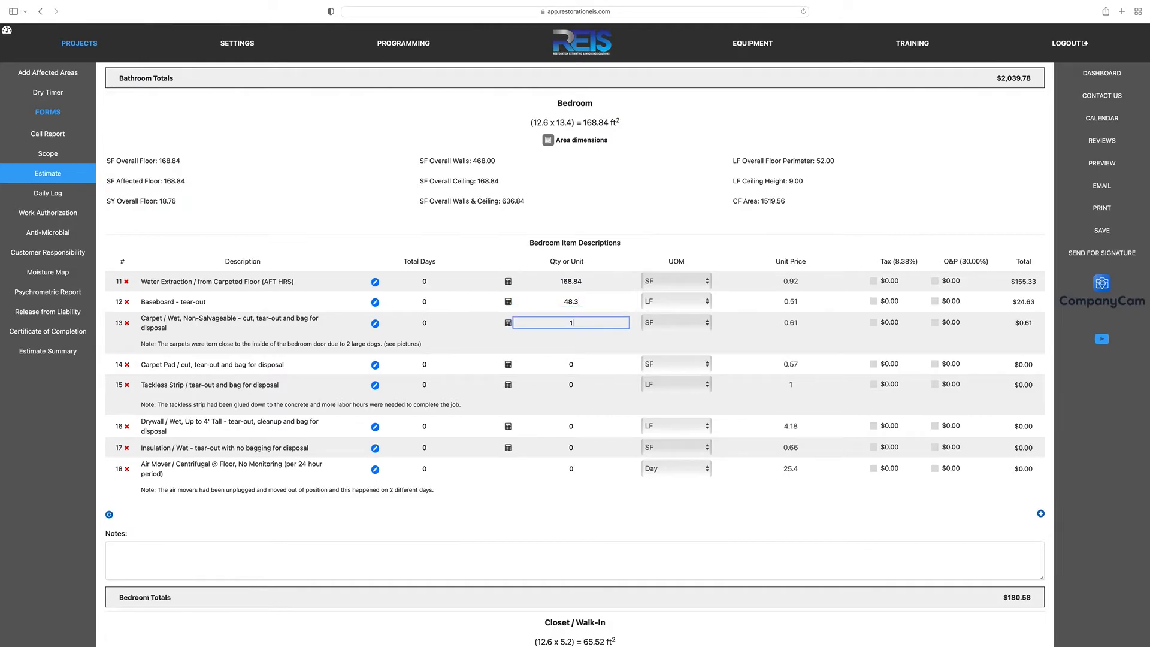
type("68.84")
left_click(570, 362)
key("BackSpace")
type("168.84")
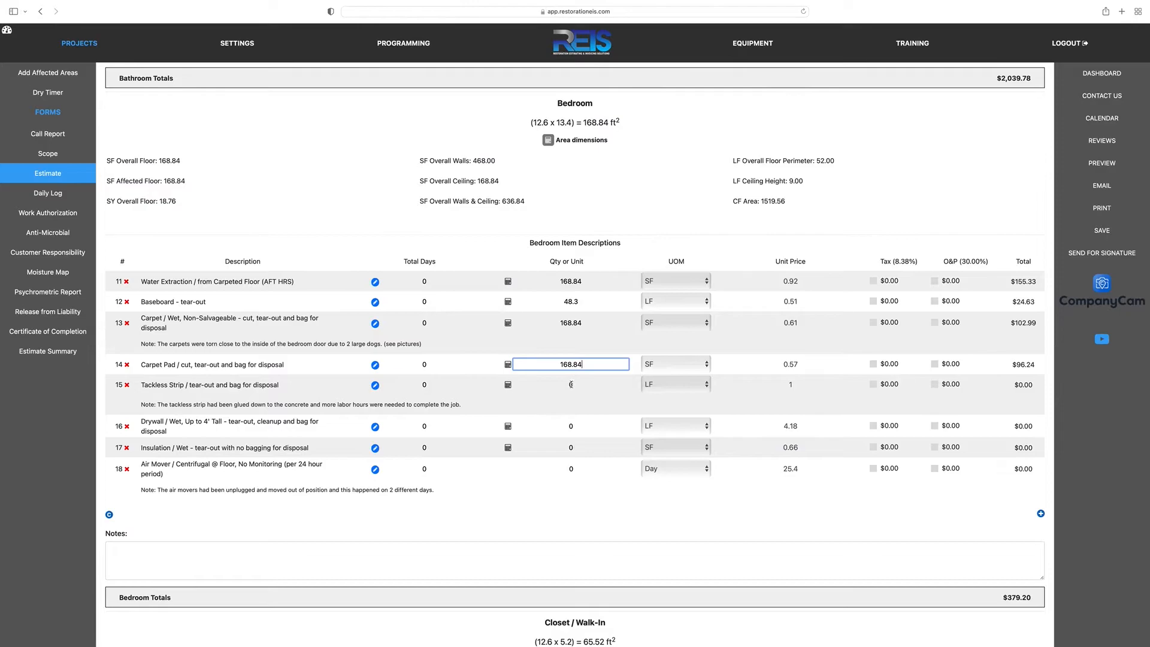
- Set both the tackless strip tear-out and the wet drywall tear-out in the Bedroom to 48.3 LF
left_click(570, 384)
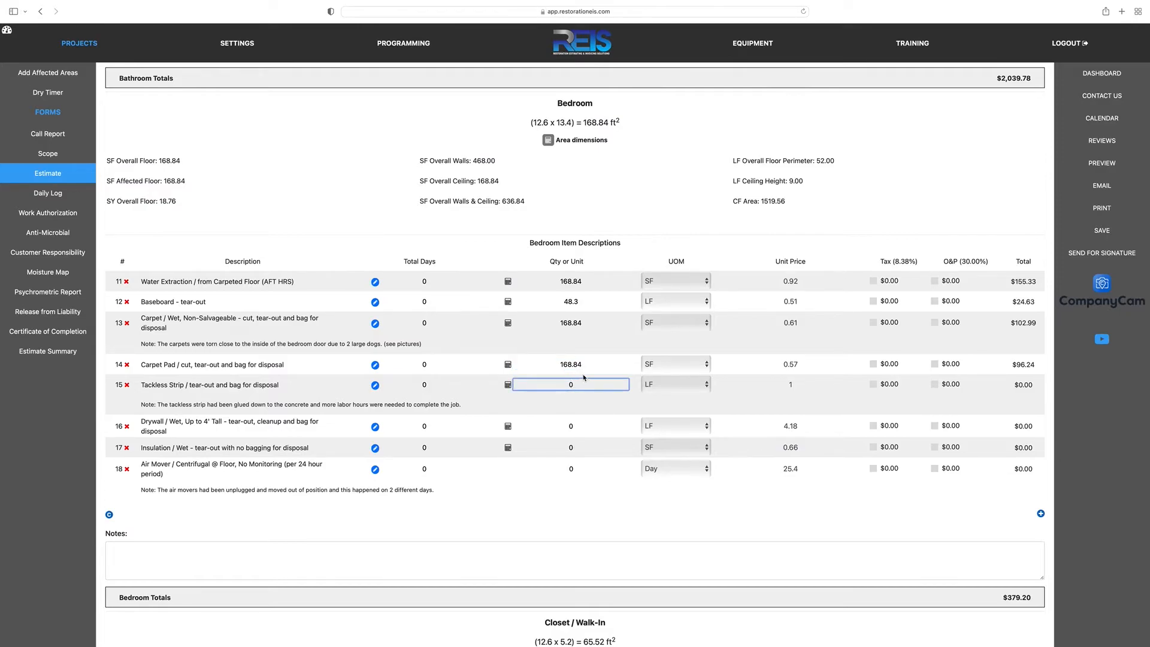
type("48.3")
left_click(588, 426)
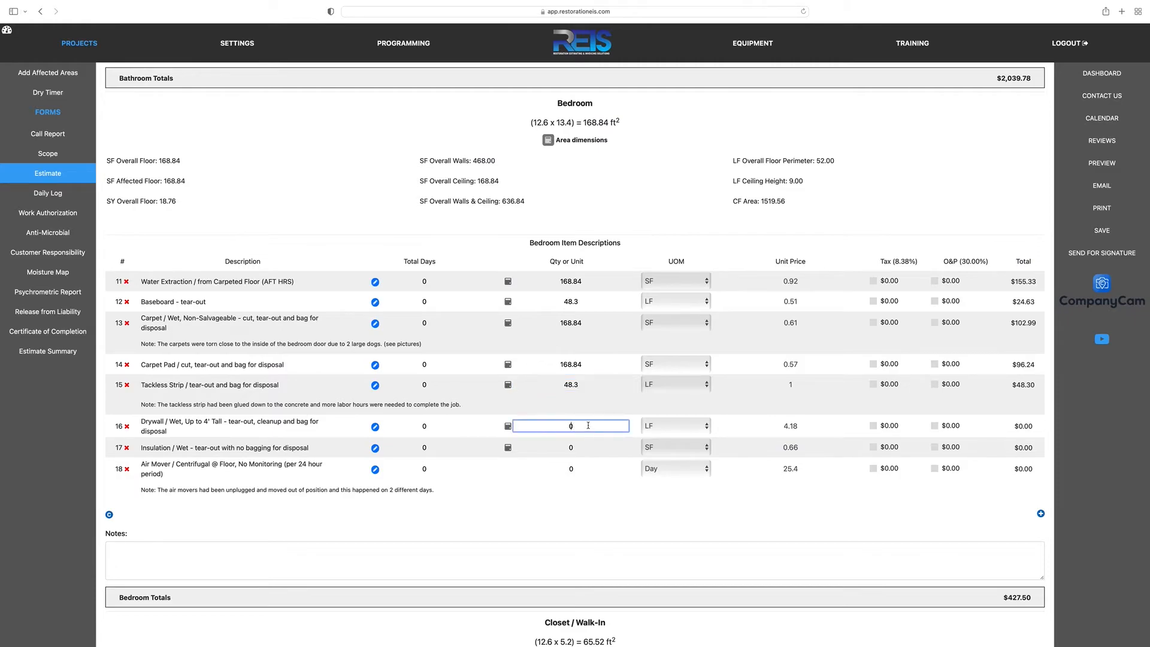
key("BackSpace")
type("48.3")
- Set the Bedroom's wet insulation tear-out to 193.2 SF and its centrifugal air mover to 5 total days with a quantity of 8
left_click(573, 448)
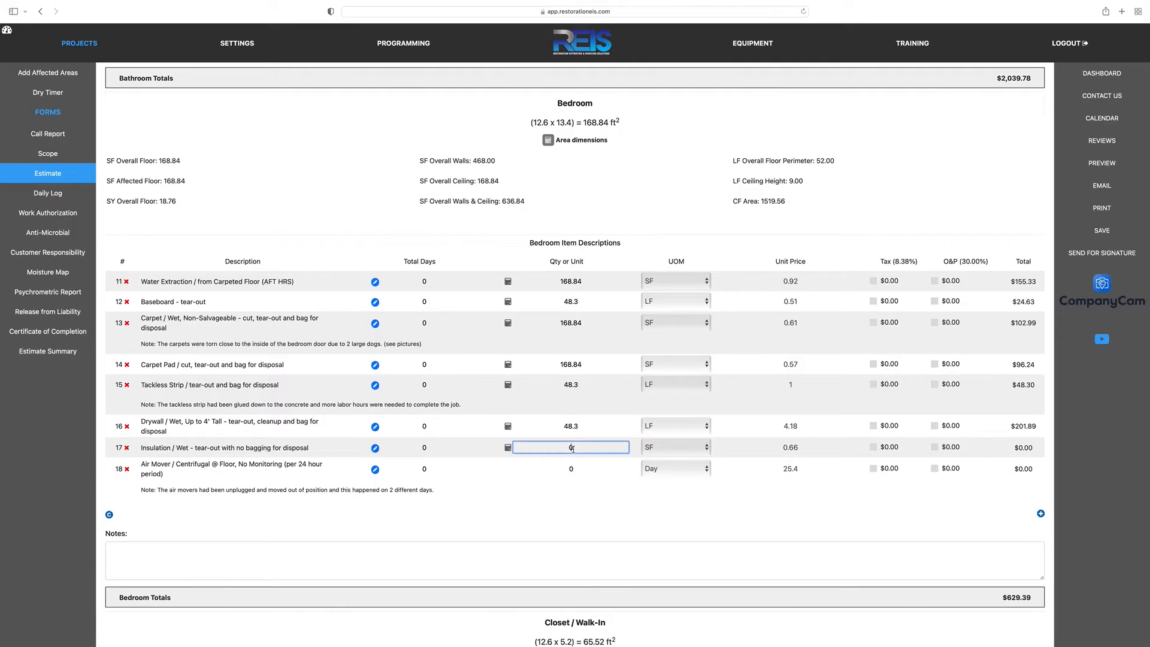
key("BackSpace")
type("193.2")
left_click(428, 469)
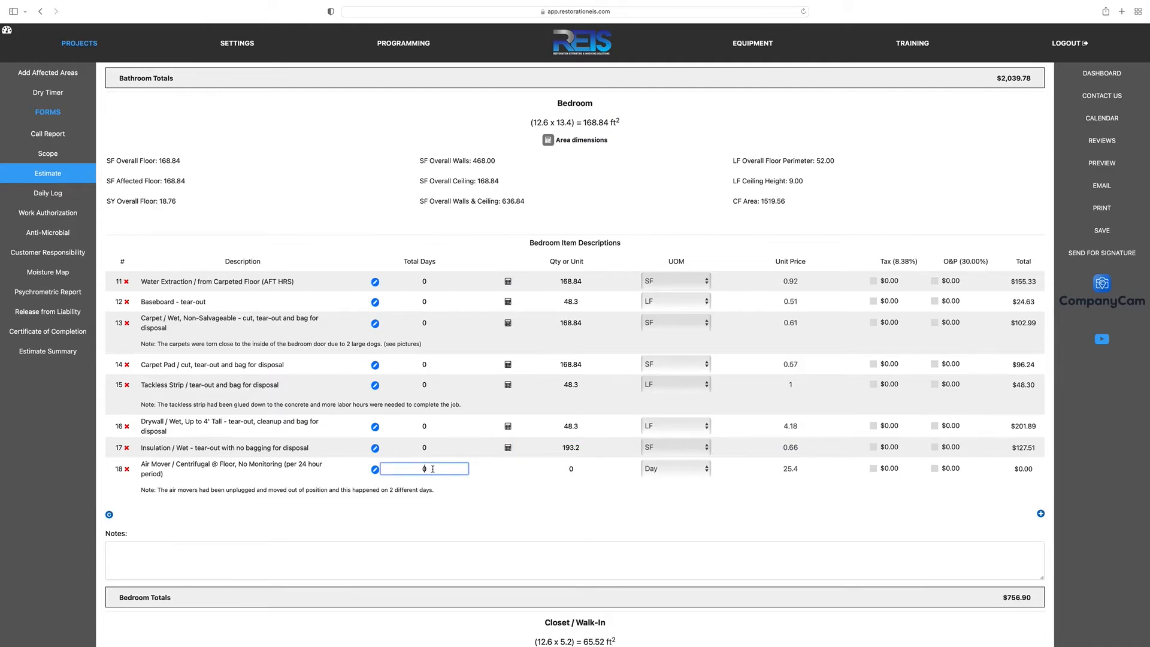
left_click(572, 469)
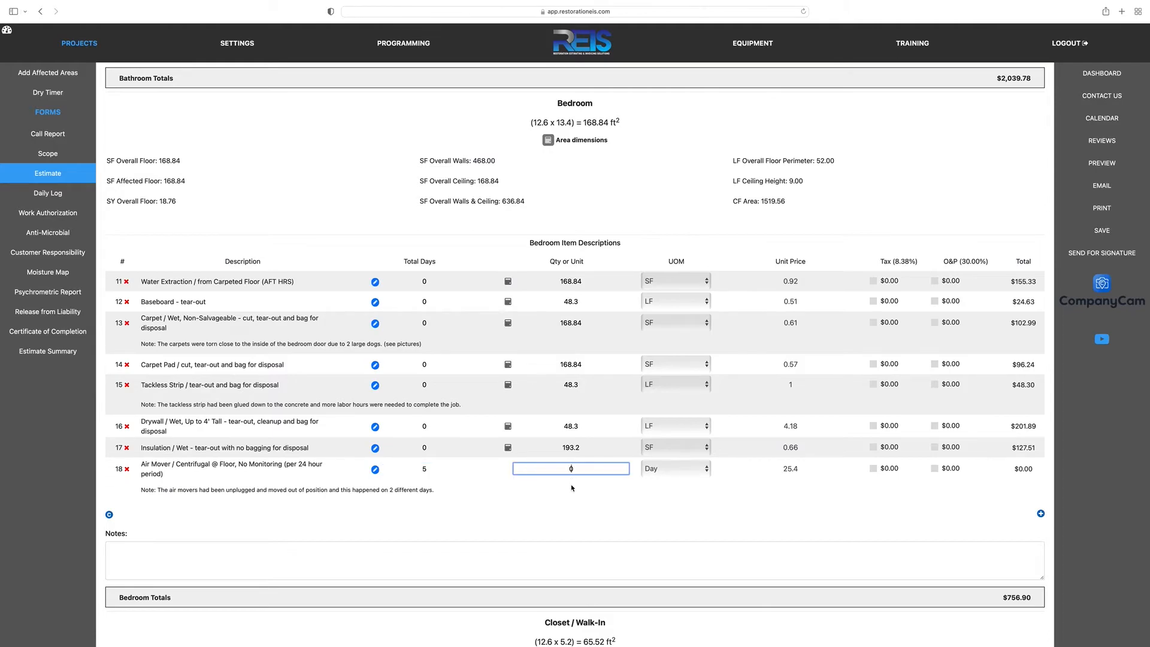
key("BackSpace")
type("8")
scroll(562, 493, "down", 1)
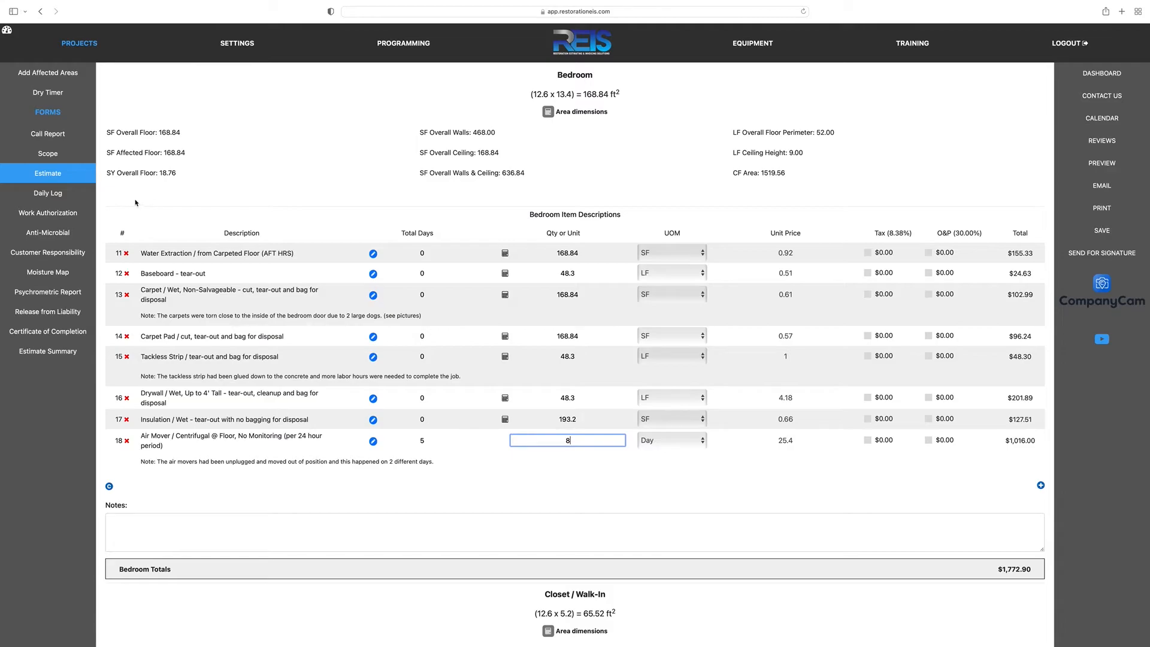
- Add the regular-hours Dehumidifier / LGR, XLarge, No Monitoring (per 24 hour period) item to the Bedroom's mitigation scope, for the Bedroom area only
left_click(48, 154)
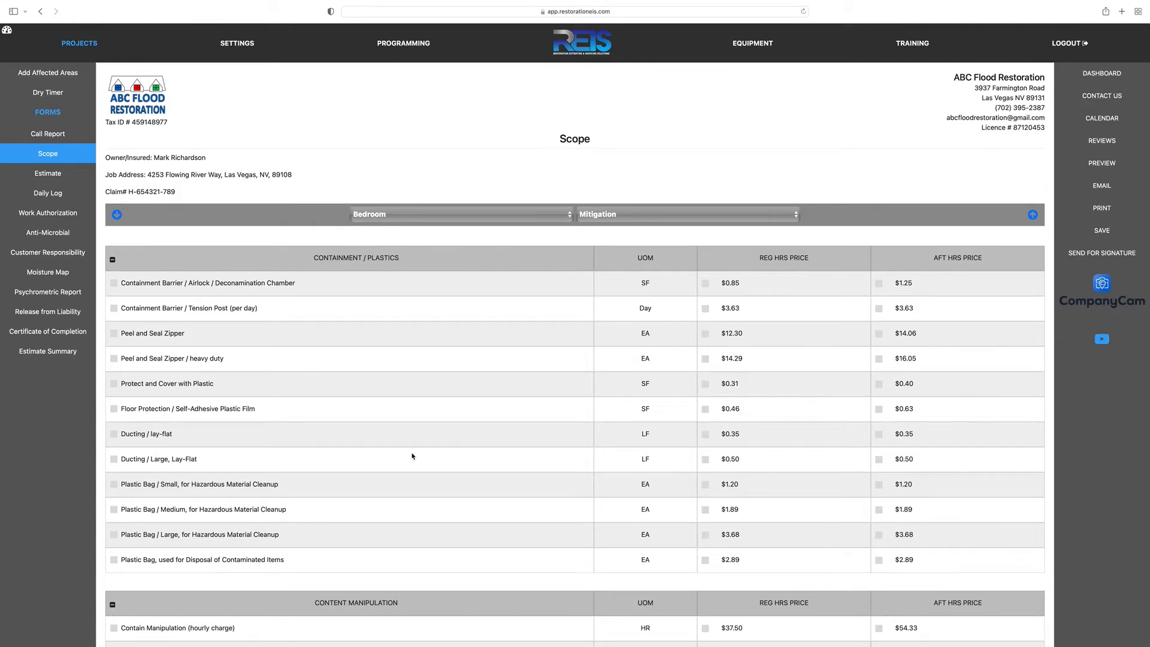
scroll(412, 456, "down", 20)
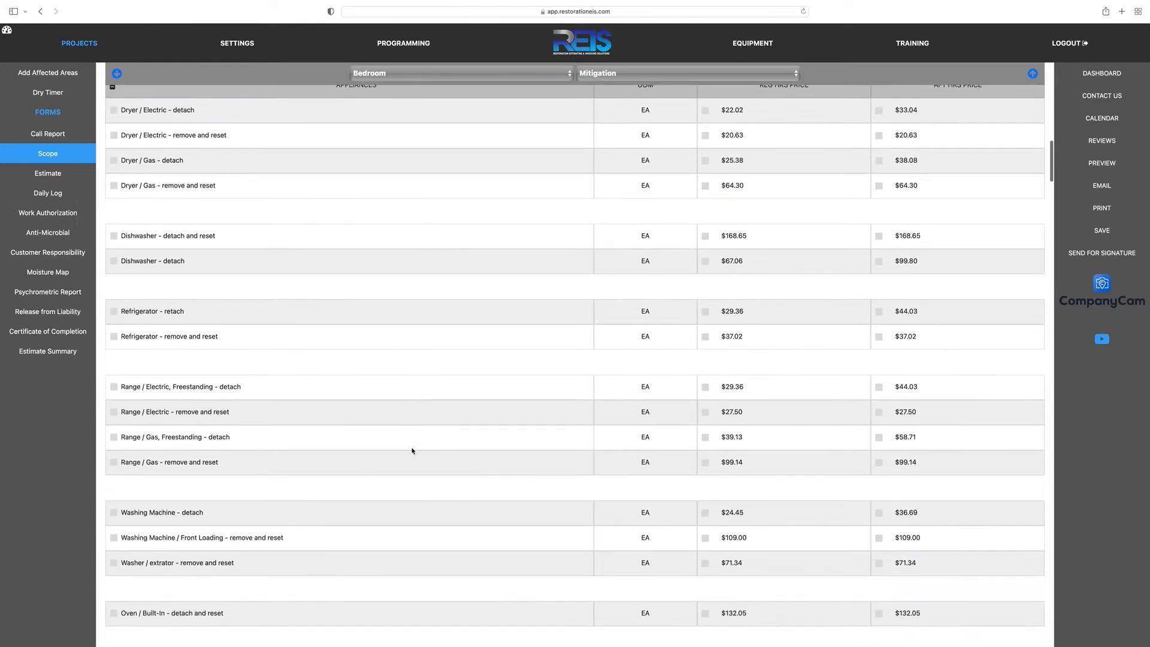
scroll(412, 451, "down", 20)
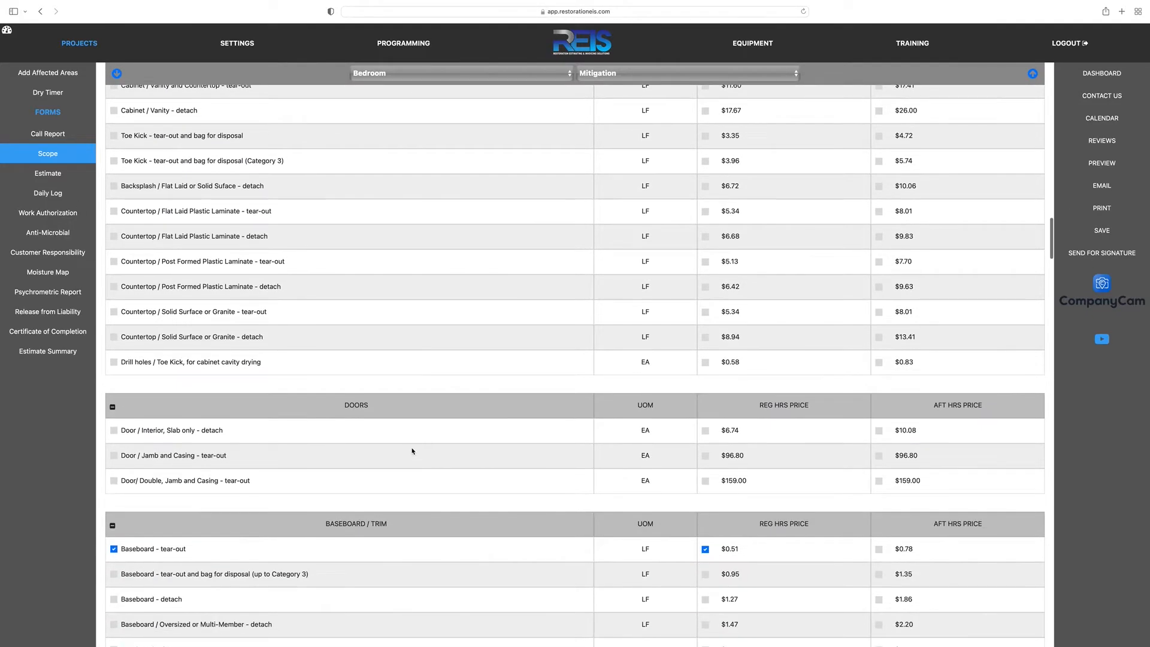
scroll(412, 450, "down", 20)
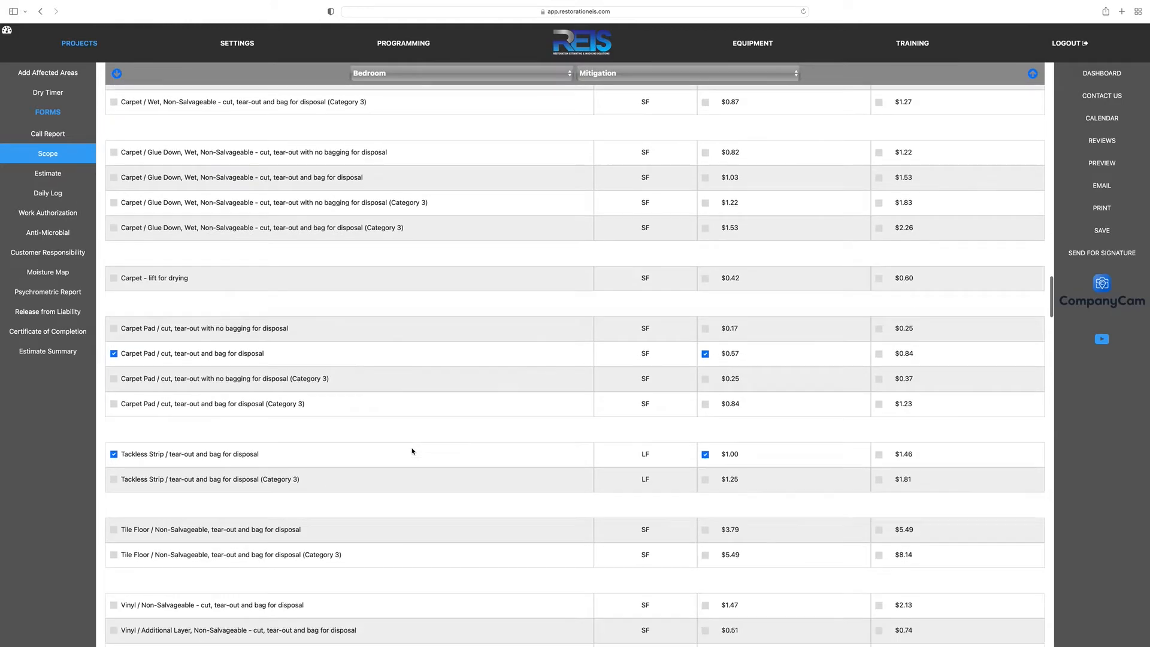
scroll(412, 450, "down", 20)
scroll(412, 450, "down", 20)
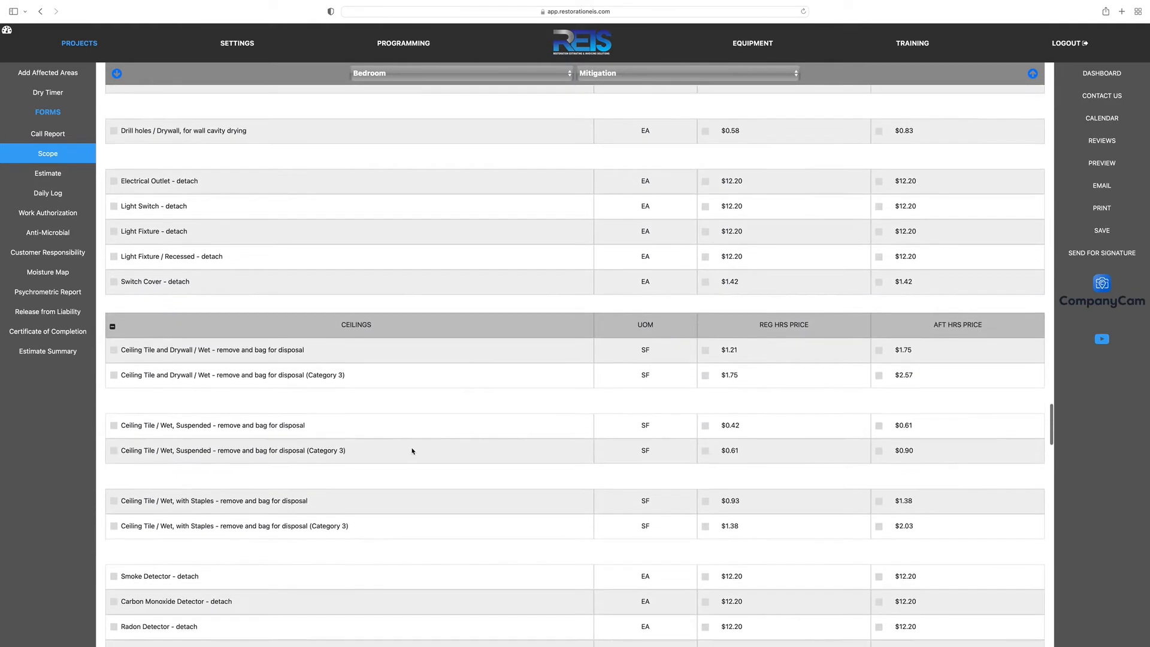
scroll(411, 450, "down", 20)
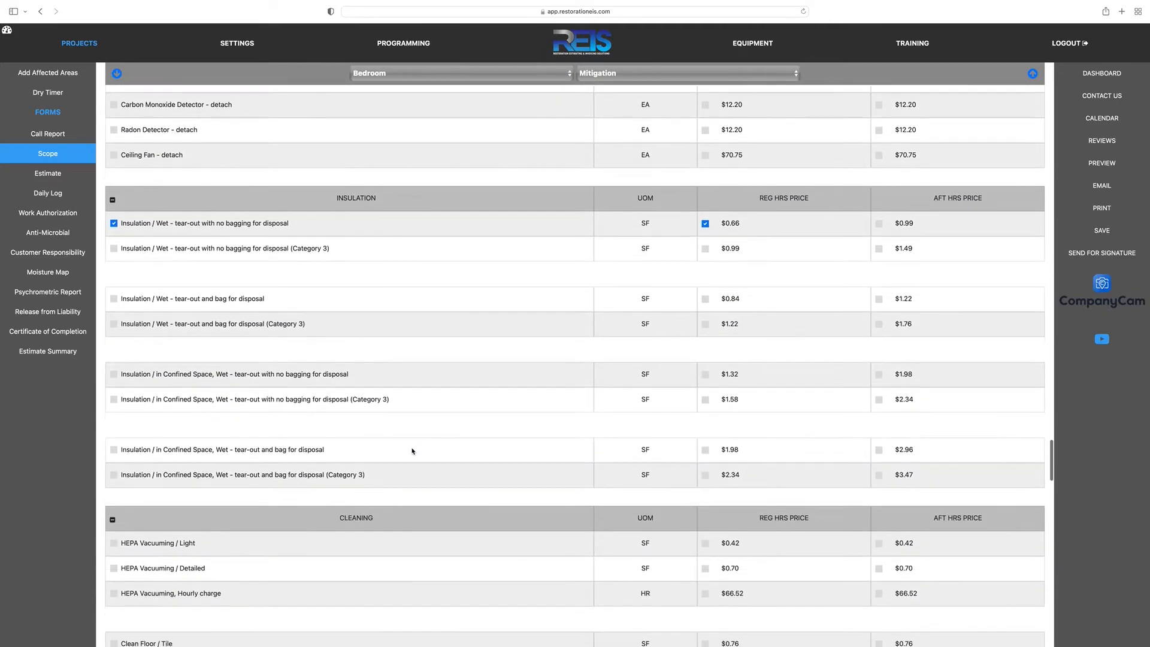
scroll(412, 451, "down", 20)
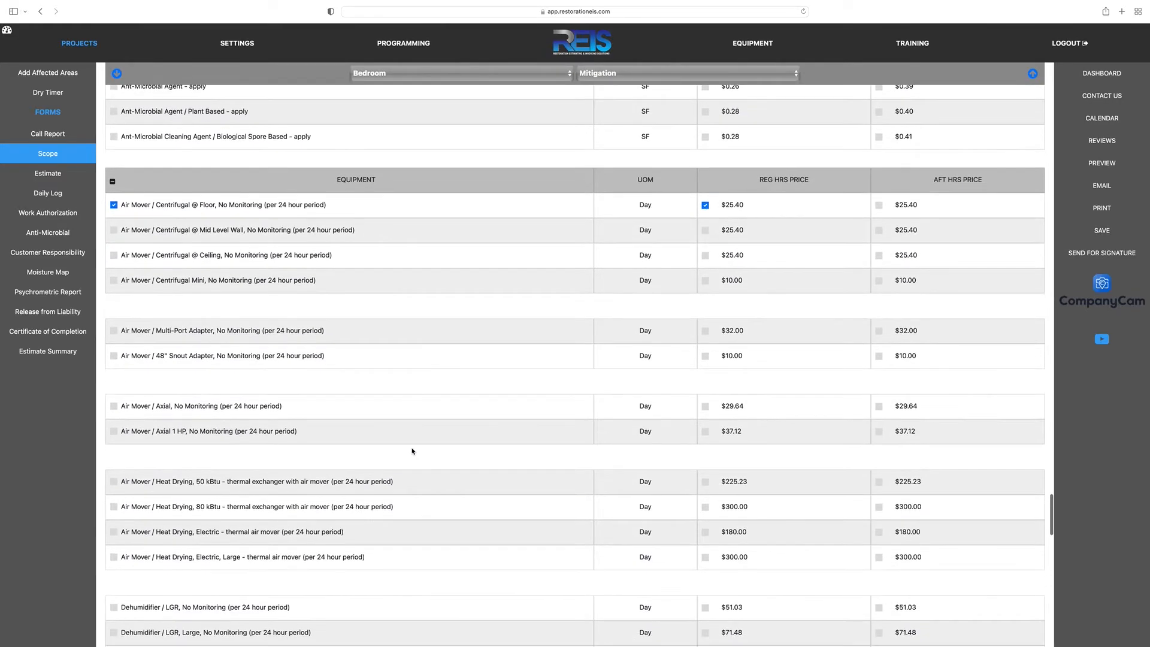
scroll(412, 450, "down", 2)
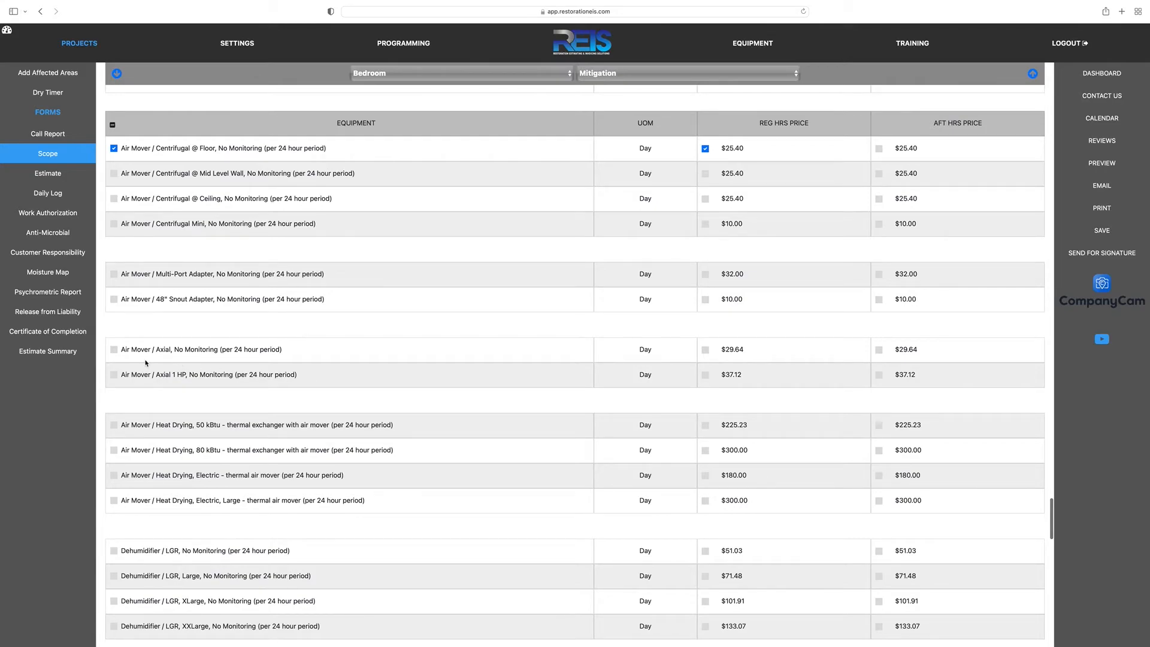
scroll(178, 368, "down", 3)
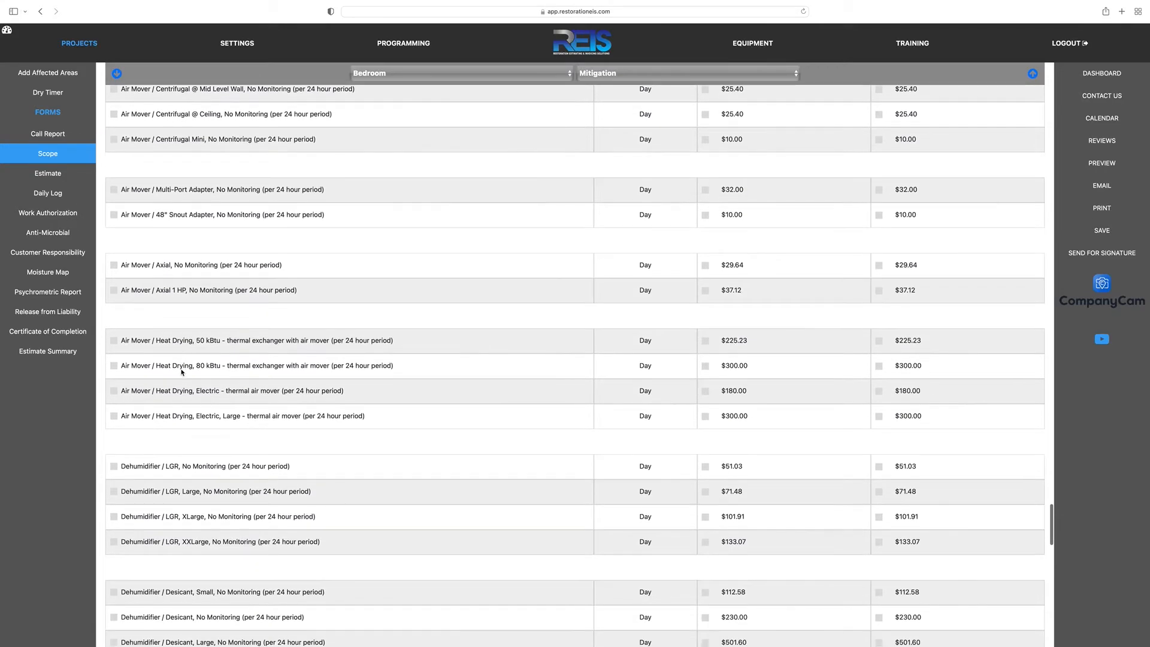
left_click(114, 505)
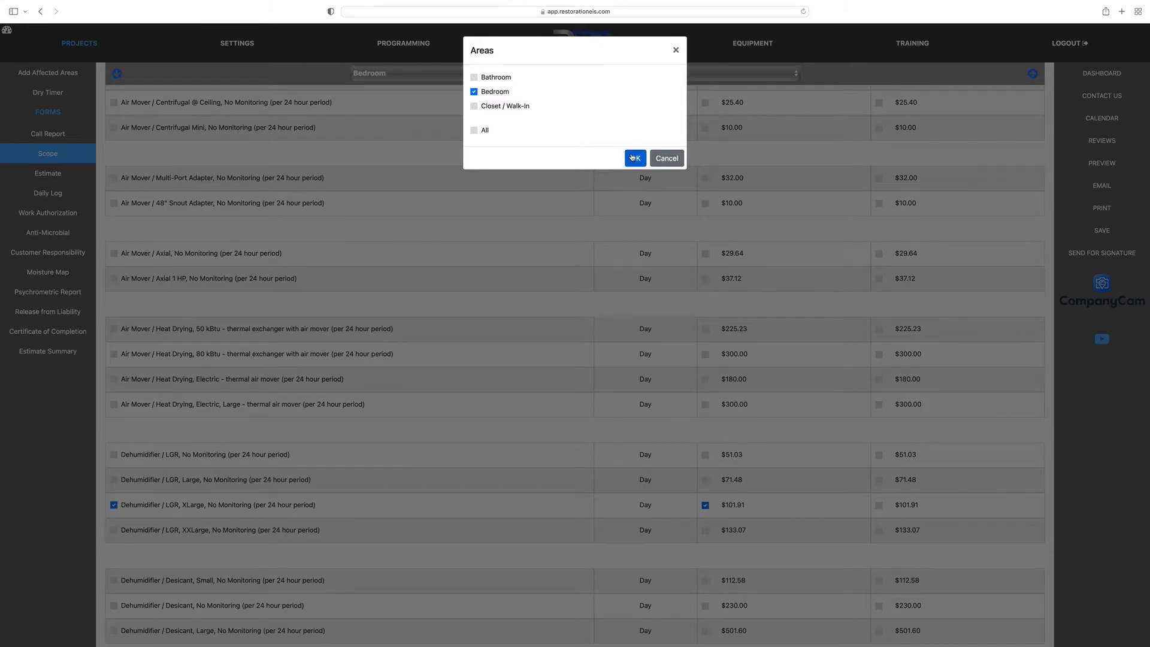
left_click(632, 157)
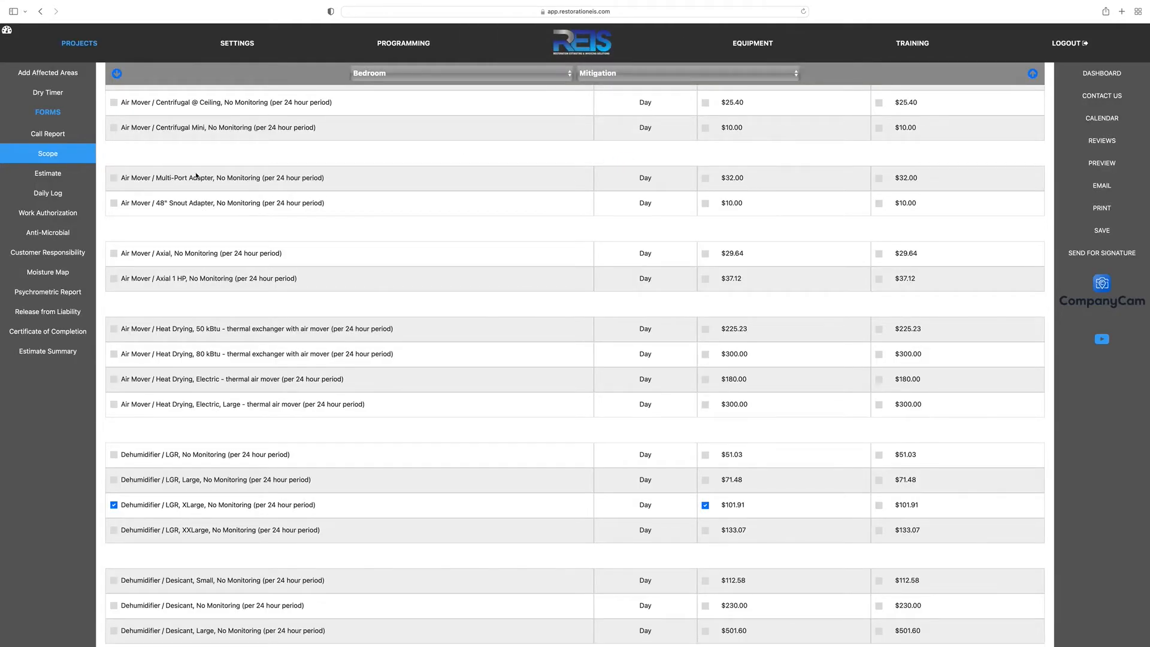
- In the estimate, set the Bedroom's XLarge LGR dehumidifier to 5 total days with a quantity of 1
left_click(60, 178)
scroll(353, 296, "down", 5)
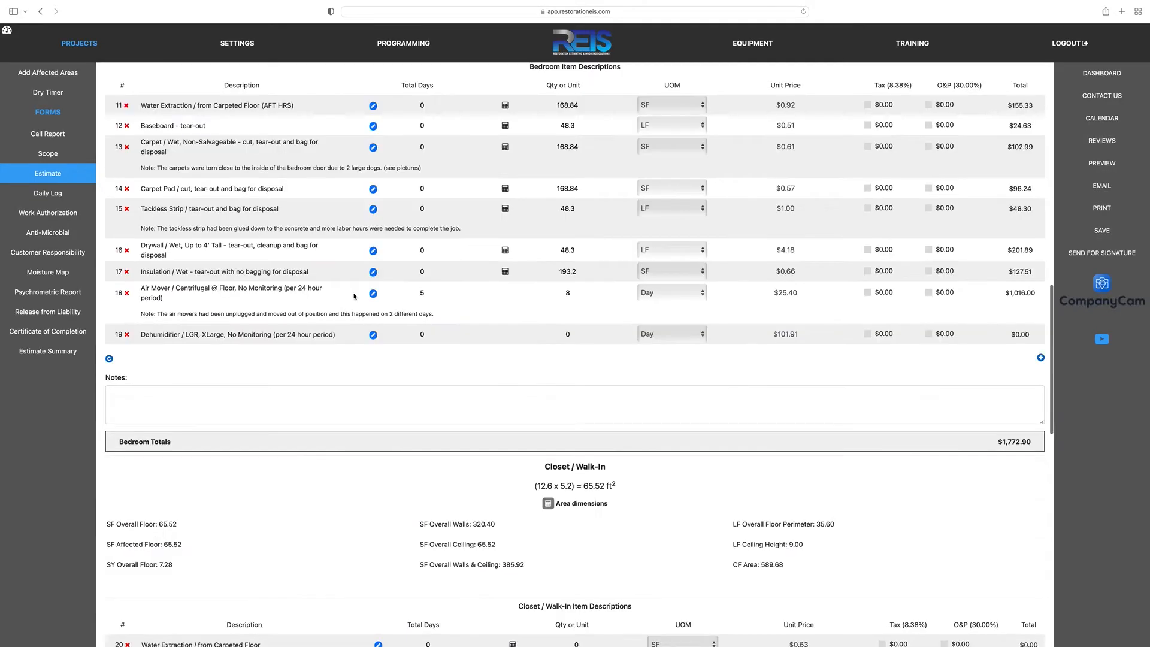
scroll(354, 295, "up", 3)
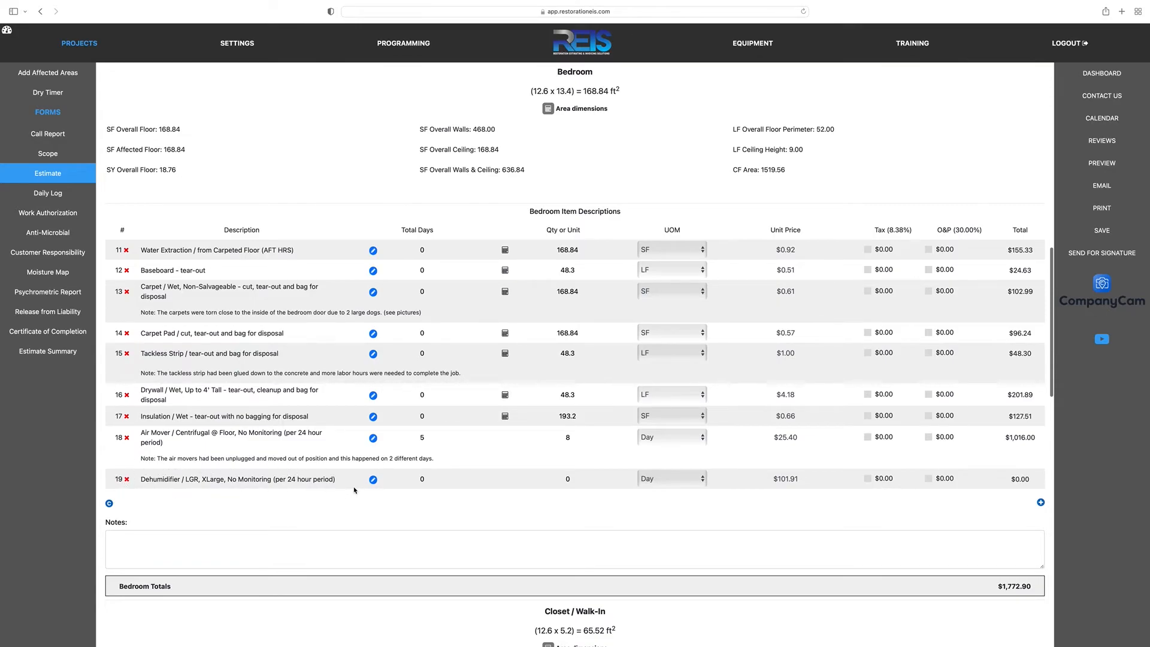
left_click(422, 478)
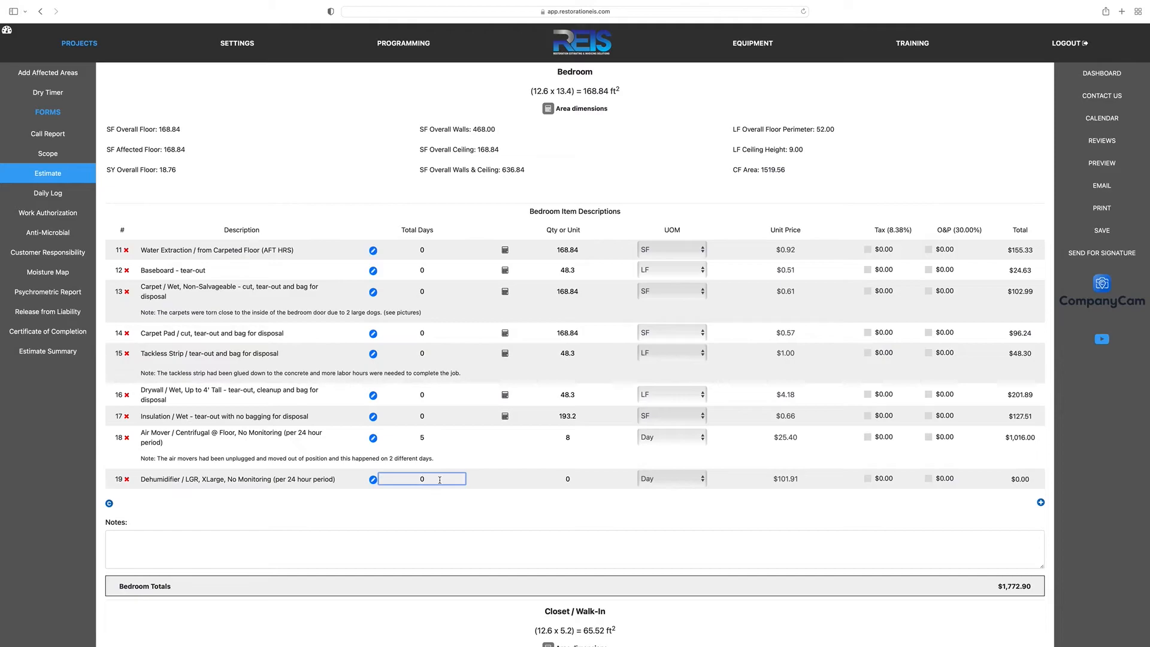
key("BackSpace")
type("5")
left_click(567, 479)
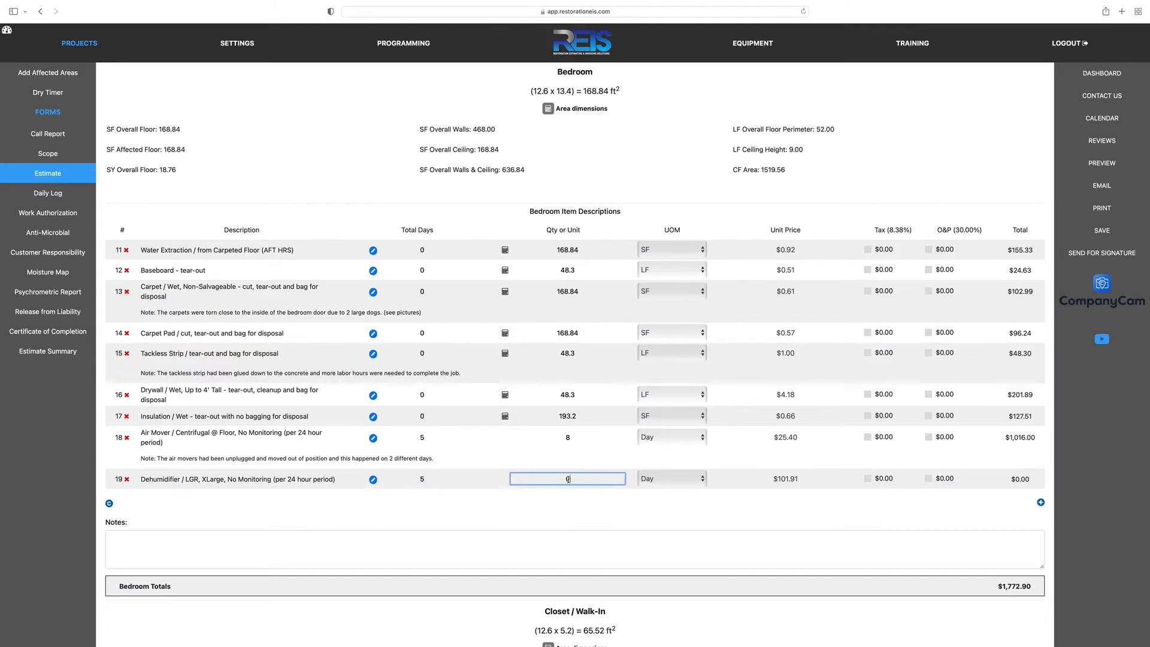
key("BackSpace")
type("1")
- Add the note "The dehumidifier covers the bathroom, bedroom and walk-in closet." to the Bedroom's dehumidifier line item
left_click(373, 480)
left_click(540, 115)
type("The dehu")
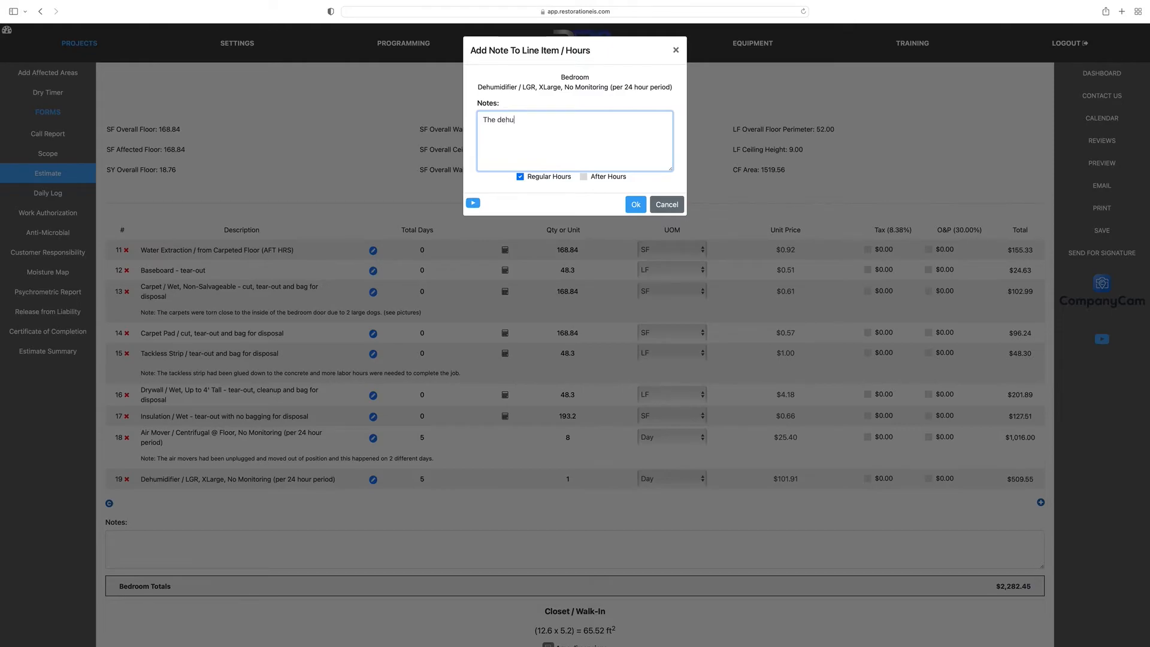
type("midifier covers")
key("BackSpace")
type("the bathroom, bedroom and walk-in closet.")
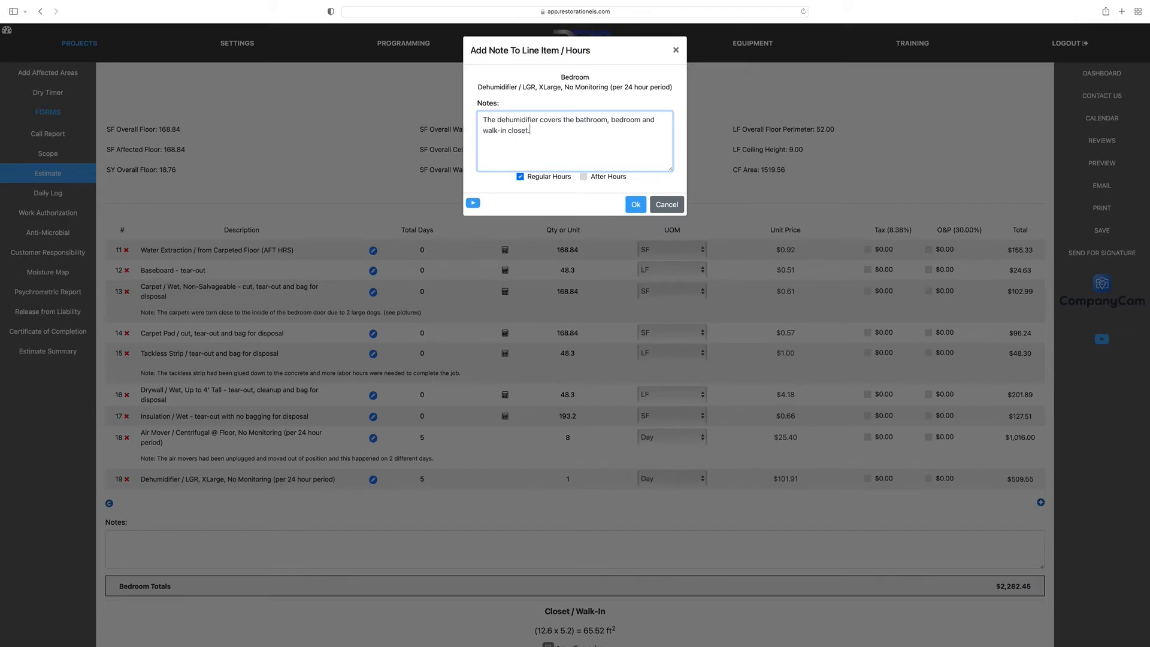
left_click(635, 204)
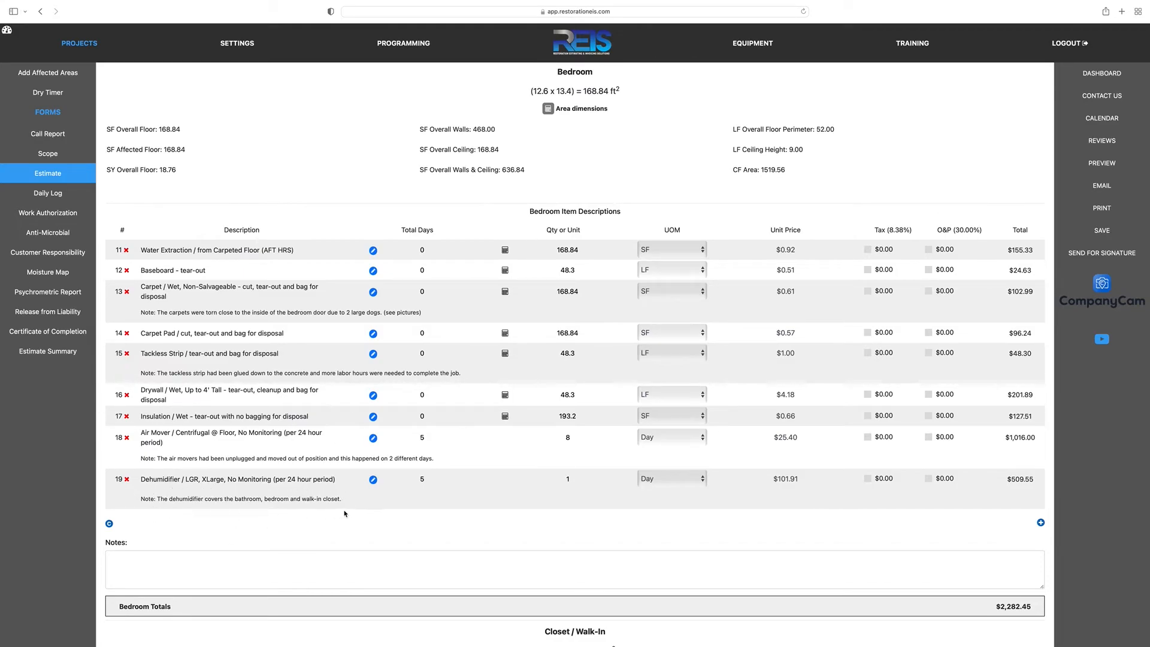
- Enter the Bedroom's general note "The carpets were partially removed from the bedroom, but were still in place."
scroll(316, 529, "down", 2)
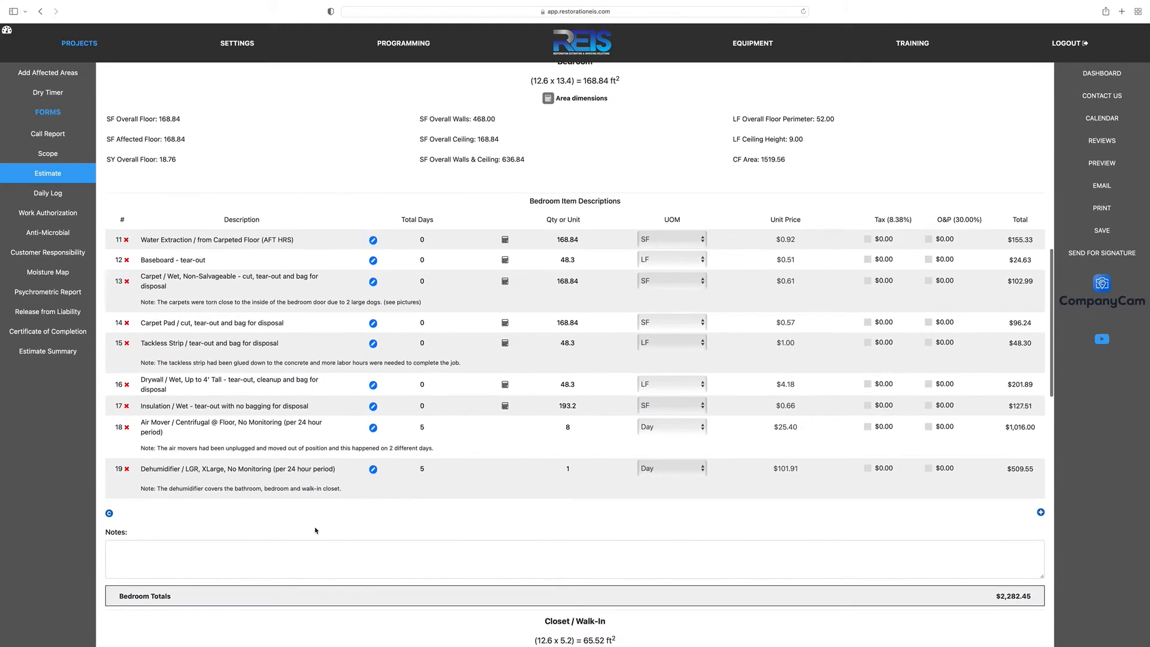
left_click(125, 524)
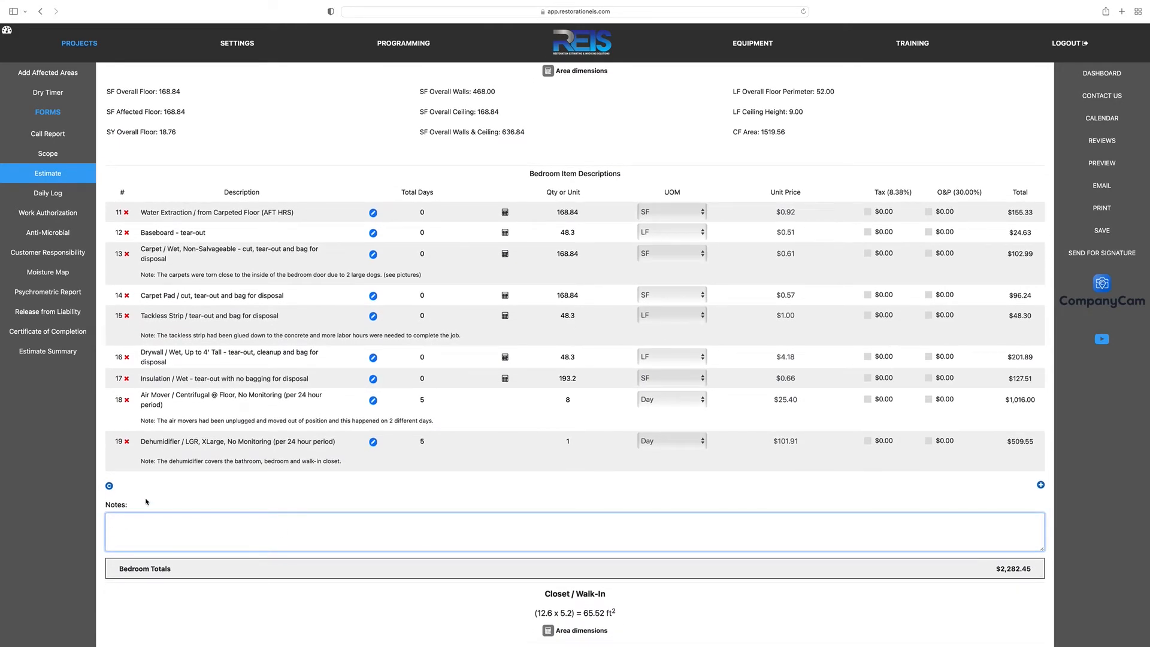
type("The carpets were partially removed from the bedroom")
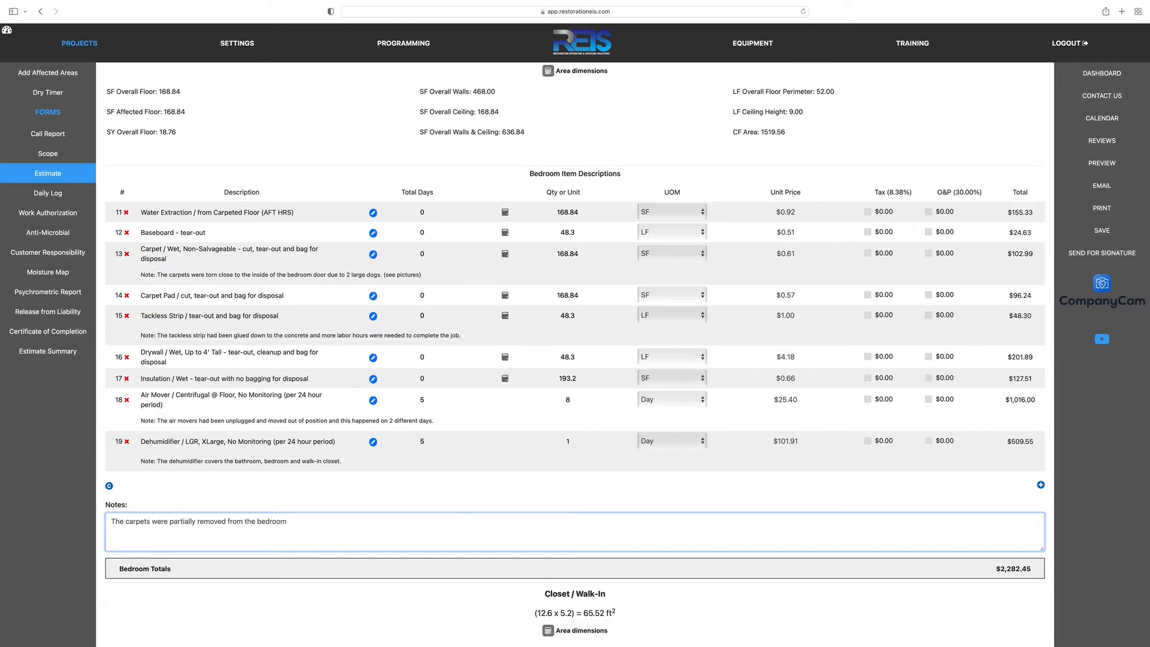
type(", but were still in place.")
left_click(415, 504)
- Set the Closet / Walk-In's carpeted floor water extraction to 65.52 SF and its baseboard tear-out to 33.4 LF
scroll(239, 527, "down", 1)
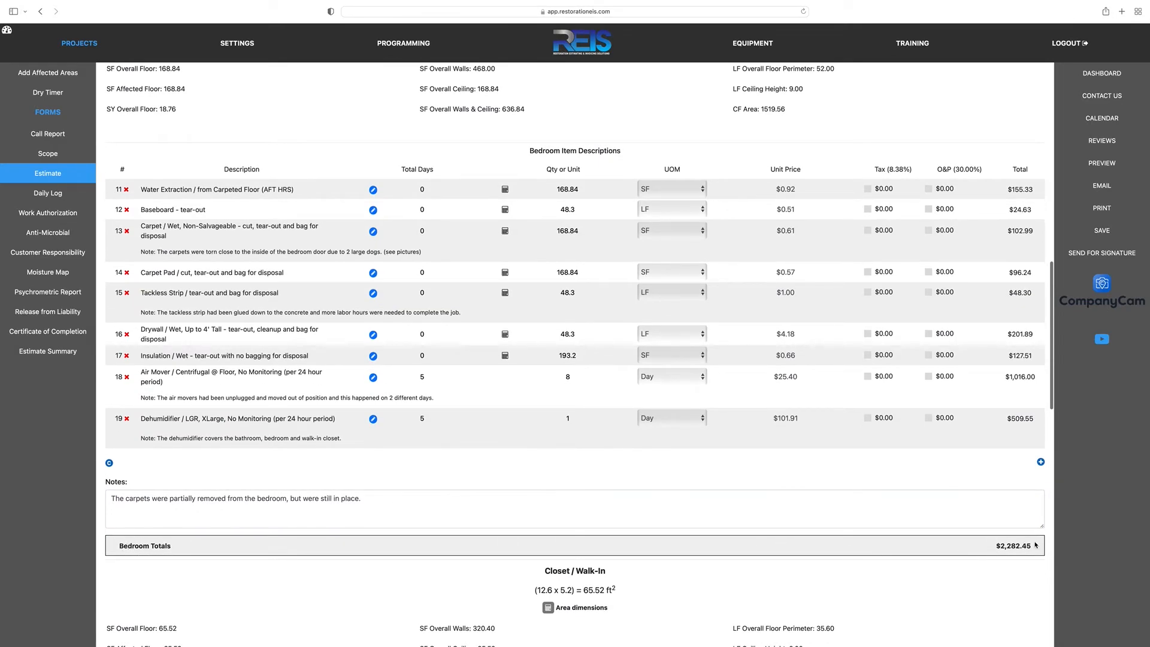
scroll(578, 503, "down", 5)
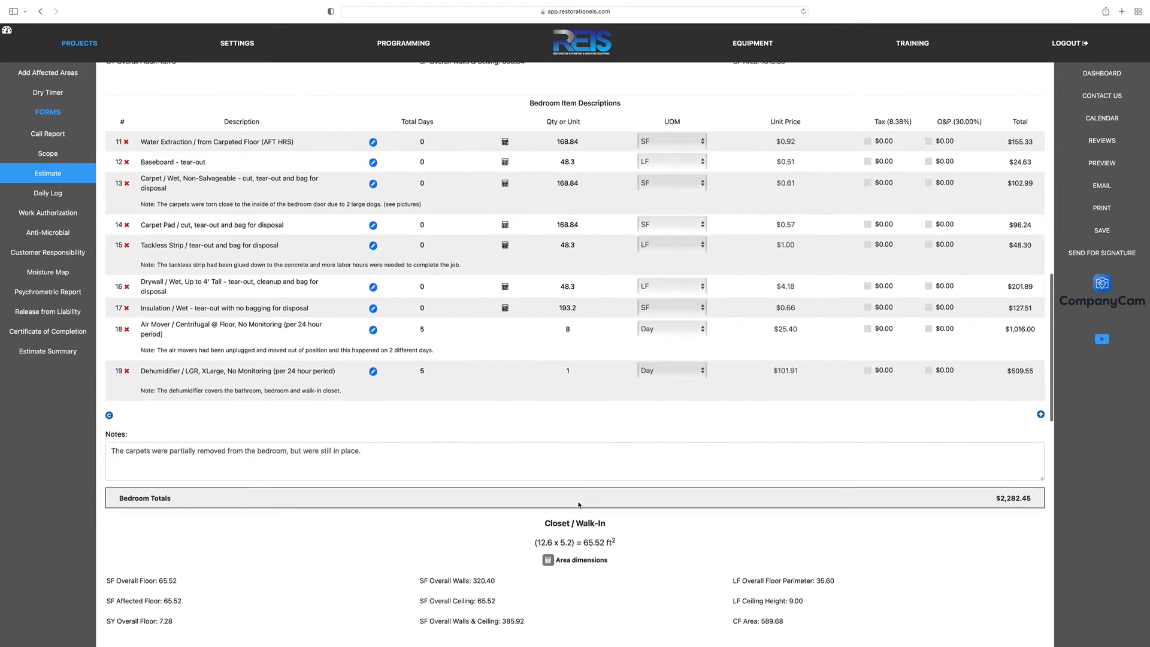
scroll(668, 477, "down", 4)
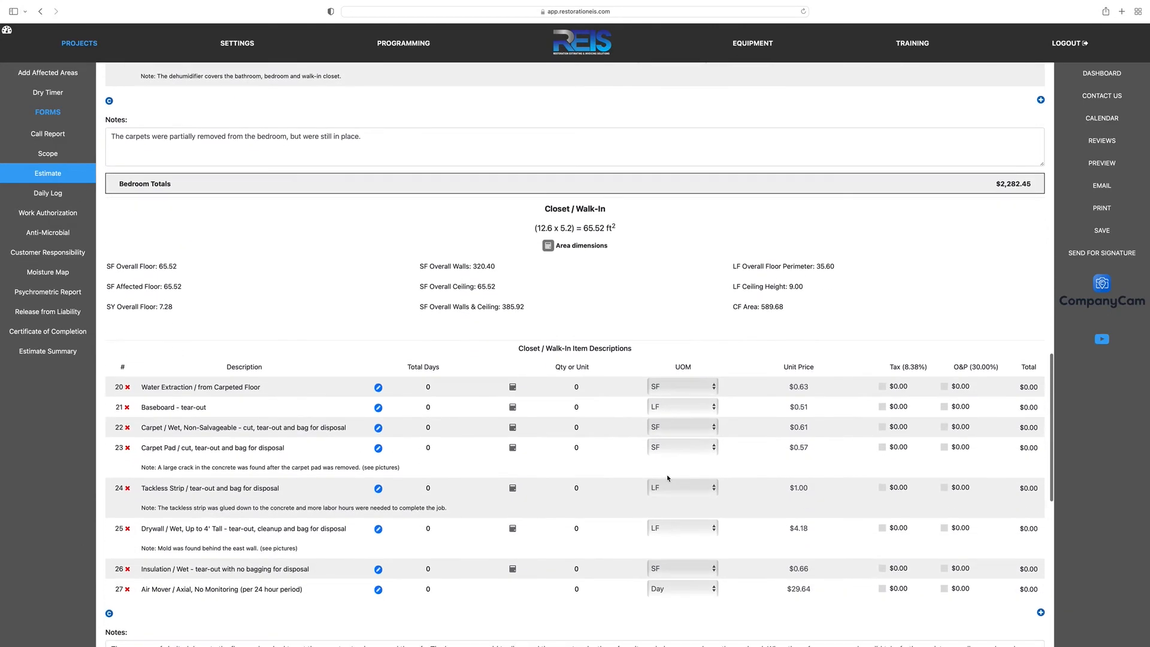
scroll(668, 477, "down", 1)
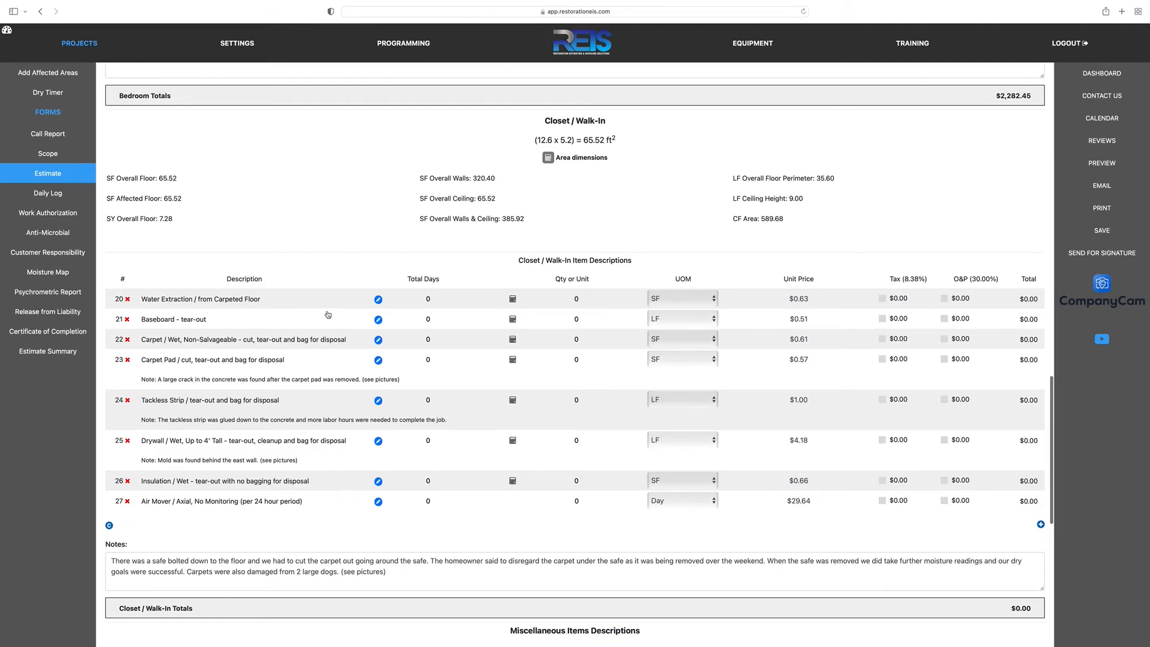
left_click(577, 298)
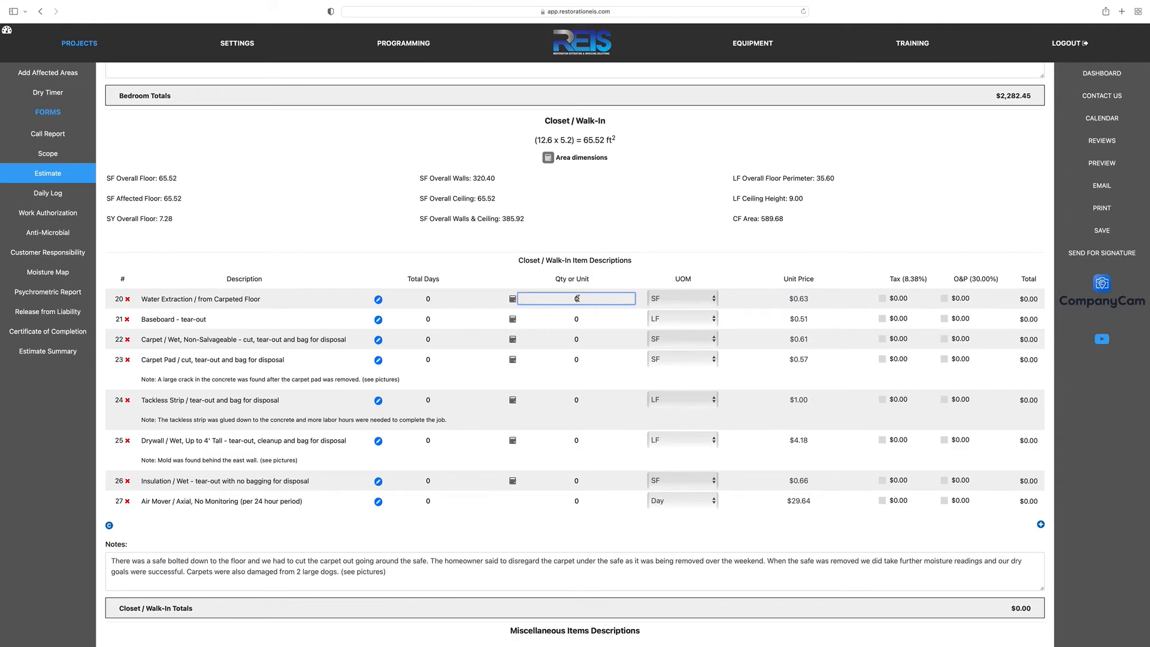
type("65.52")
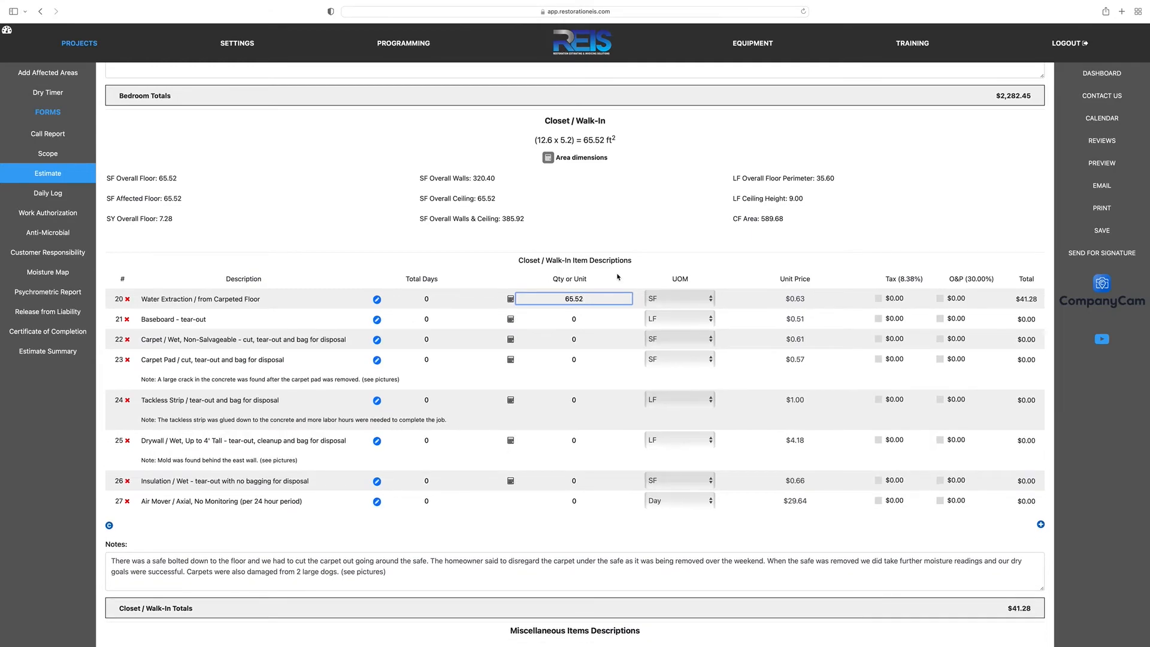
left_click(575, 319)
type("33.4")
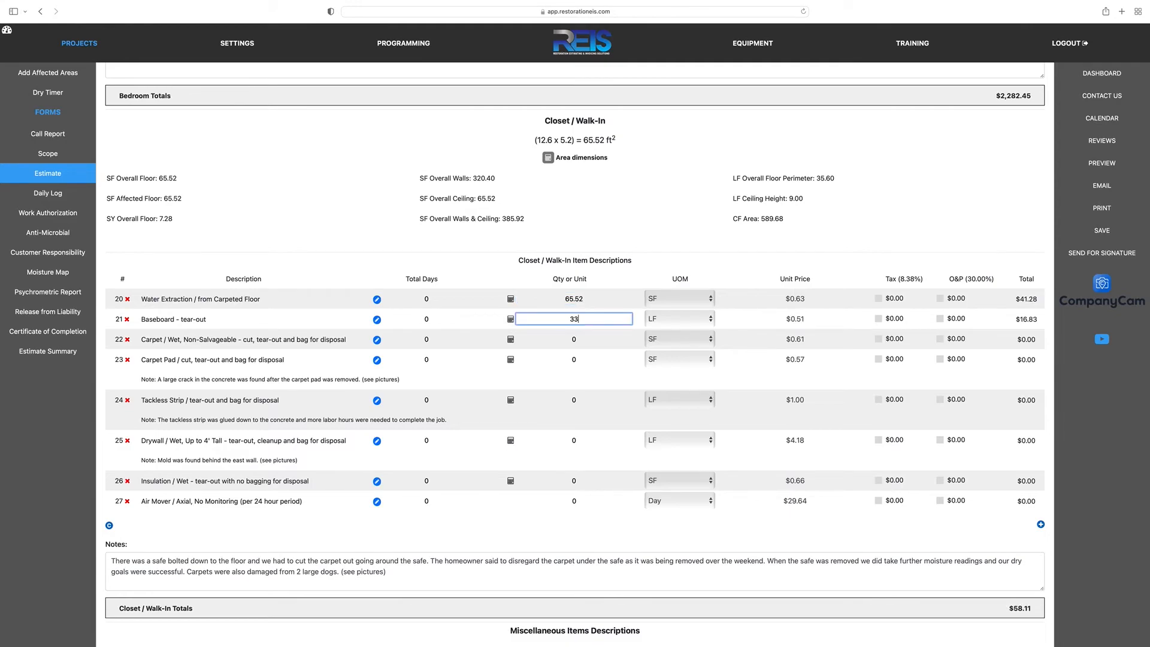
- Set both the wet carpet tear-out and the carpet pad tear-out in the Closet / Walk-In to 65.52 SF
left_click(574, 340)
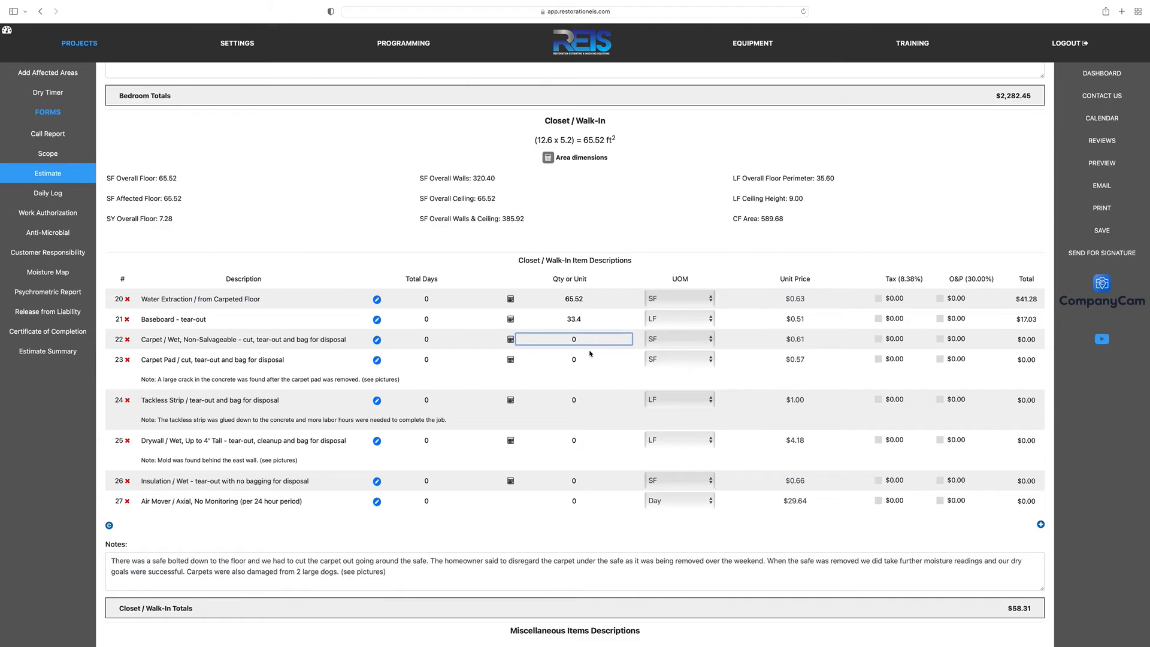
type("65.")
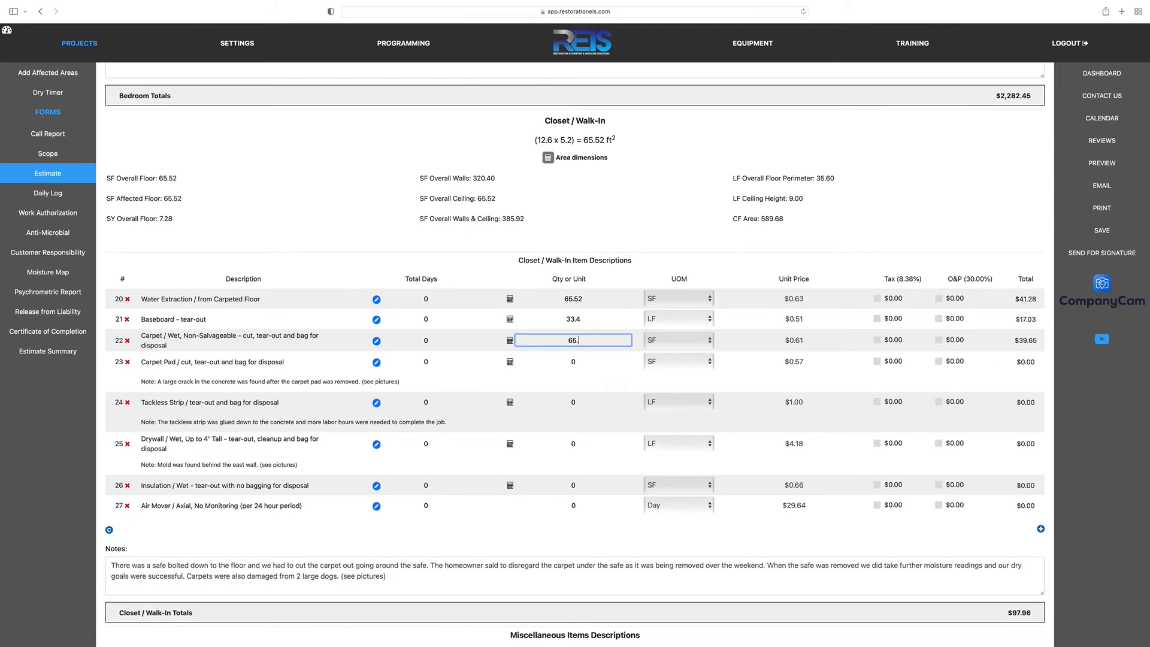
type("52")
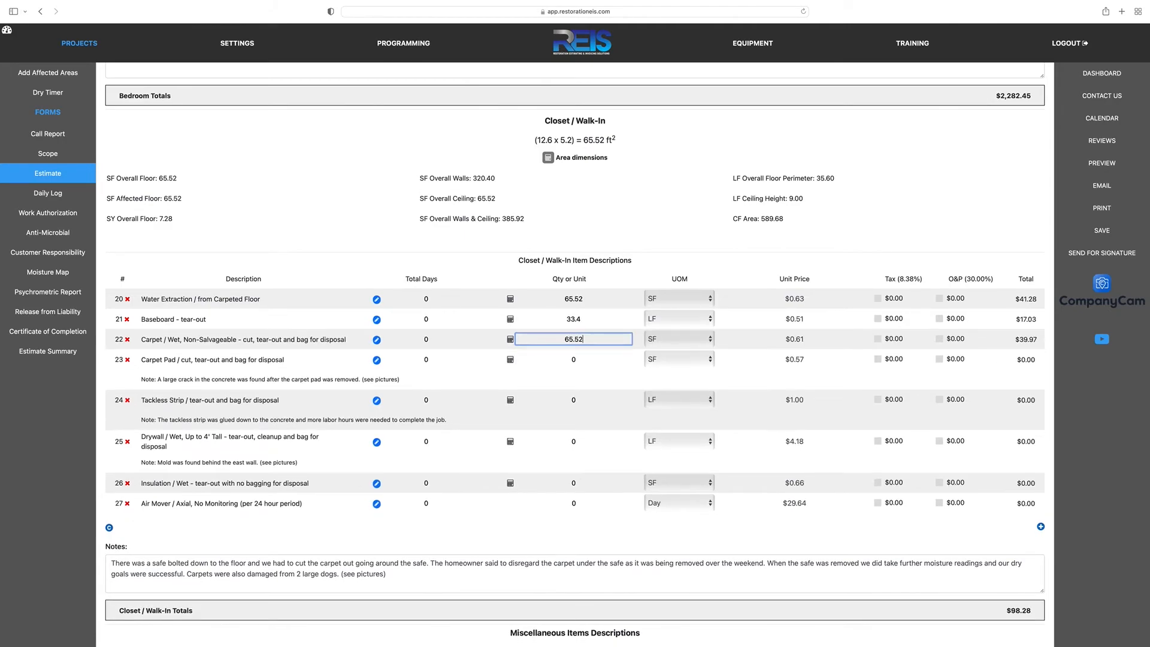
left_click(575, 359)
type("65.52")
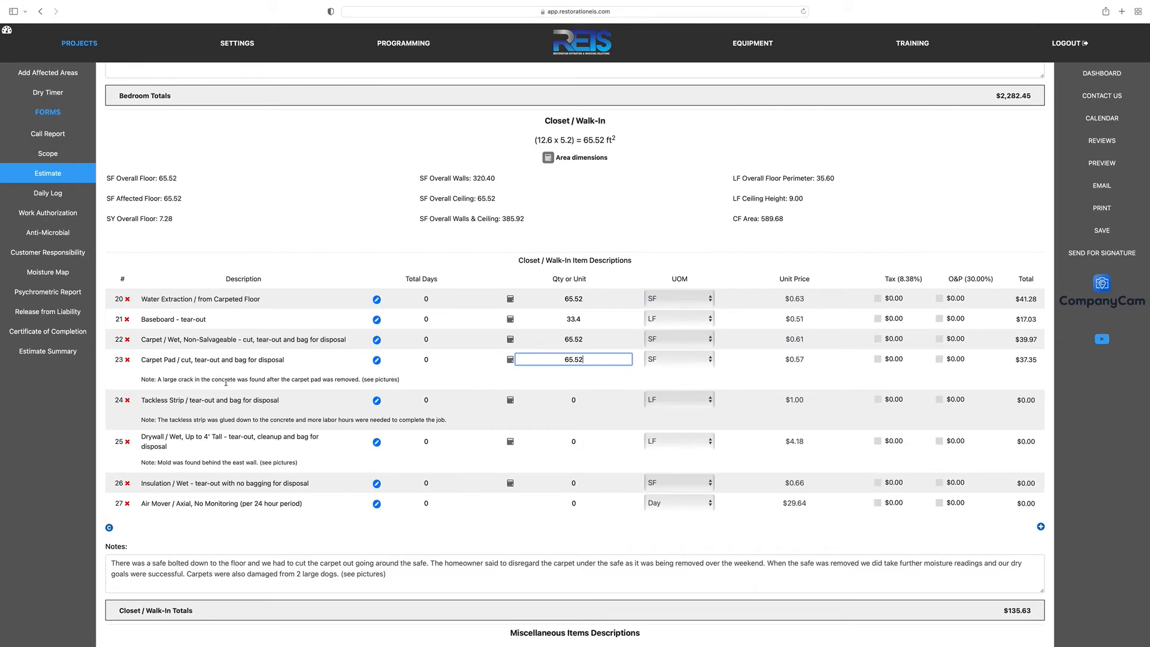
- Set both the tackless strip tear-out and the wet drywall tear-out in the Closet / Walk-In to 33.4 LF
left_click(574, 400)
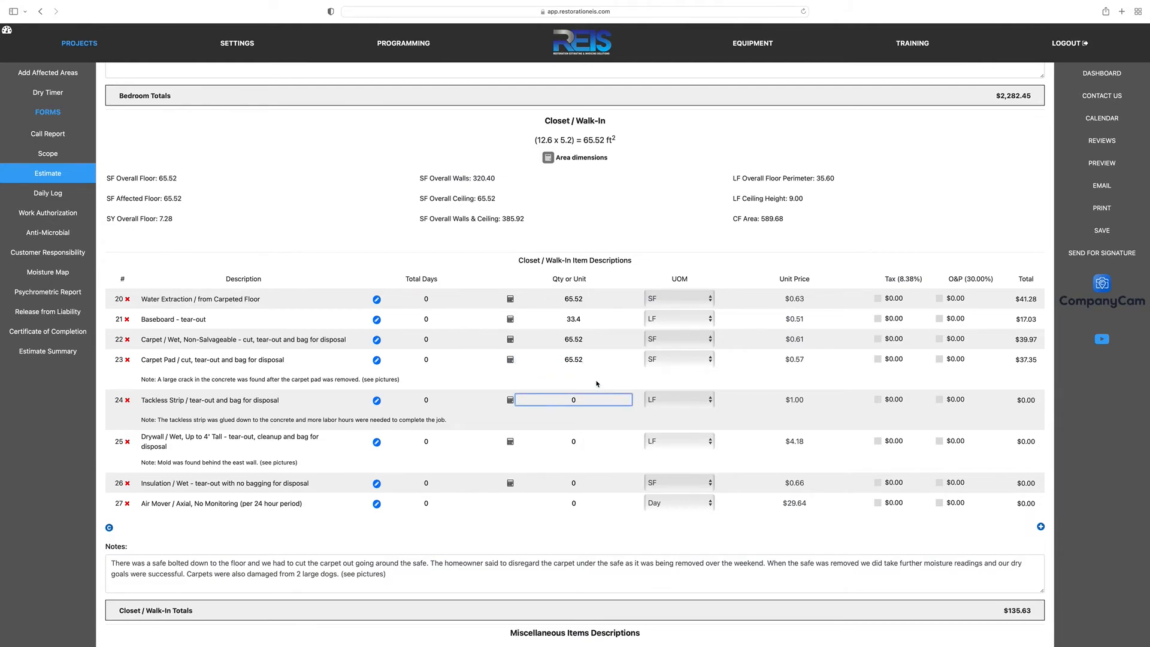
type("33.4")
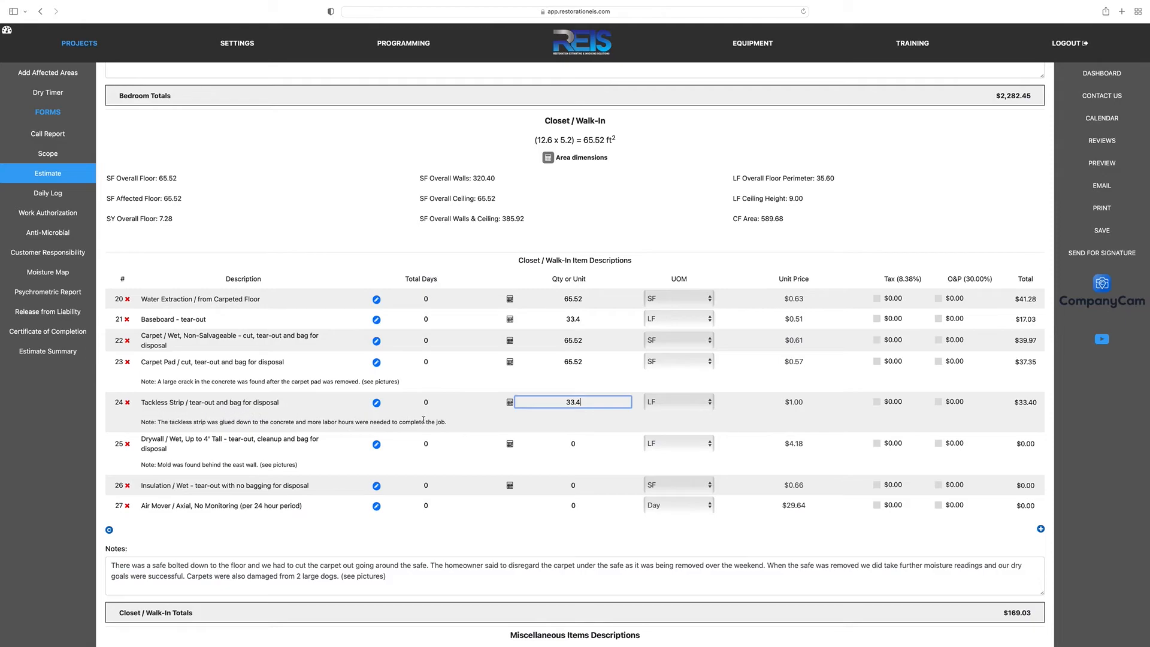
left_click(573, 442)
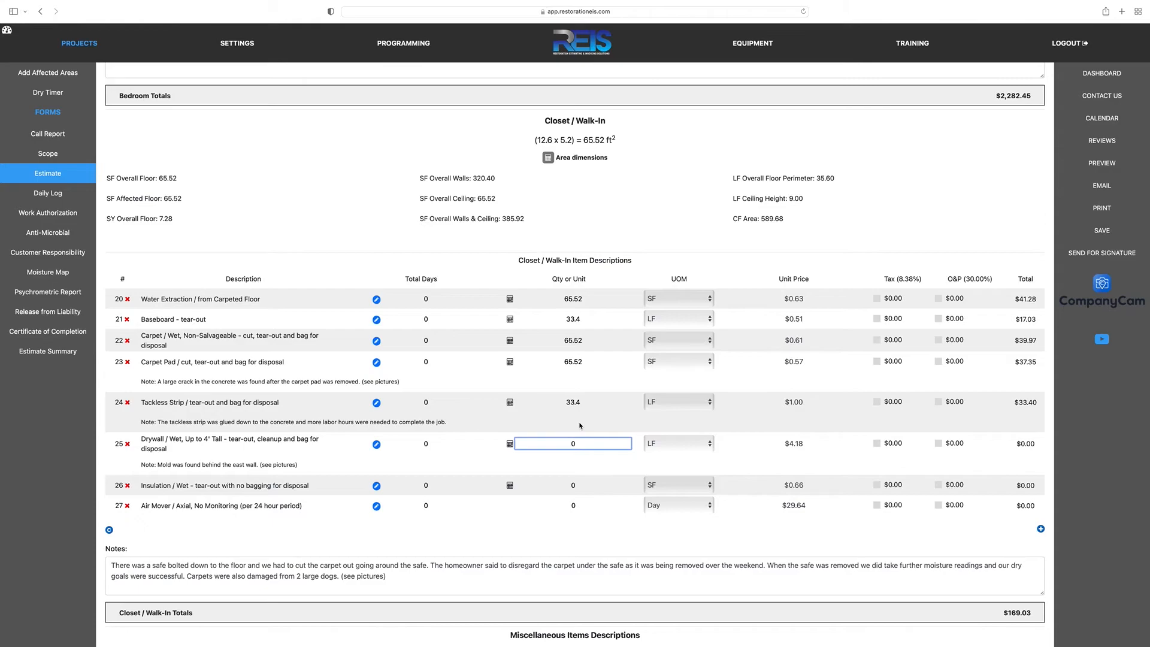
key("BackSpace")
type("33.4")
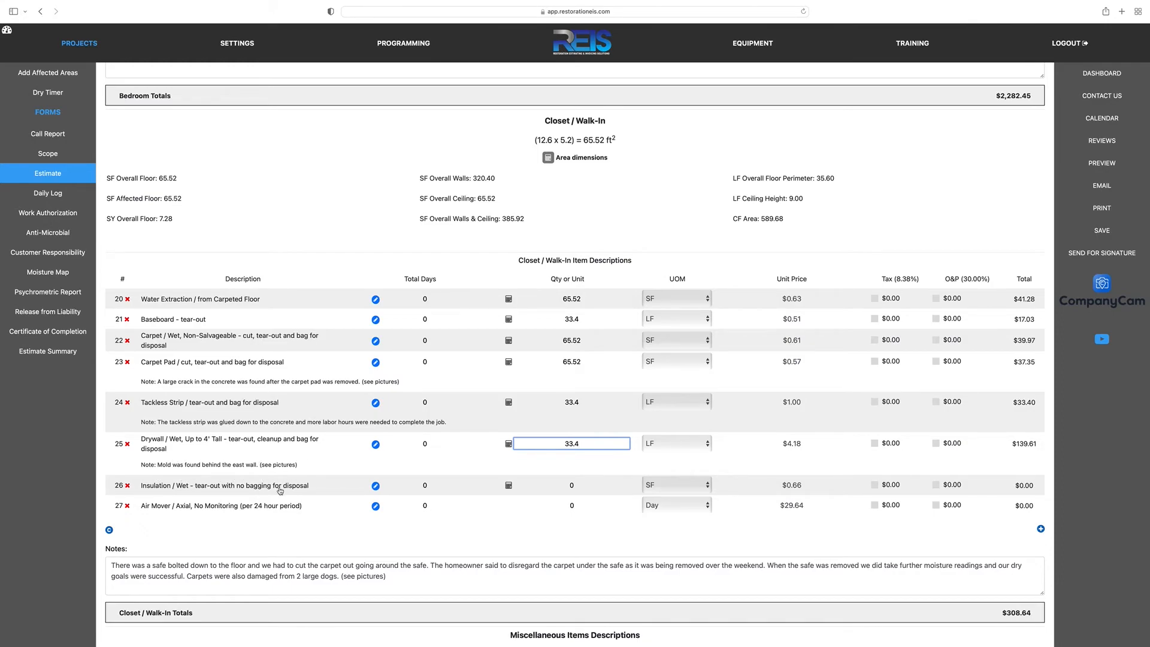
- Set the Closet / Walk-In's wet insulation tear-out to 133.6 SF and its axial air mover to 5 days with a quantity of 2
left_click(576, 485)
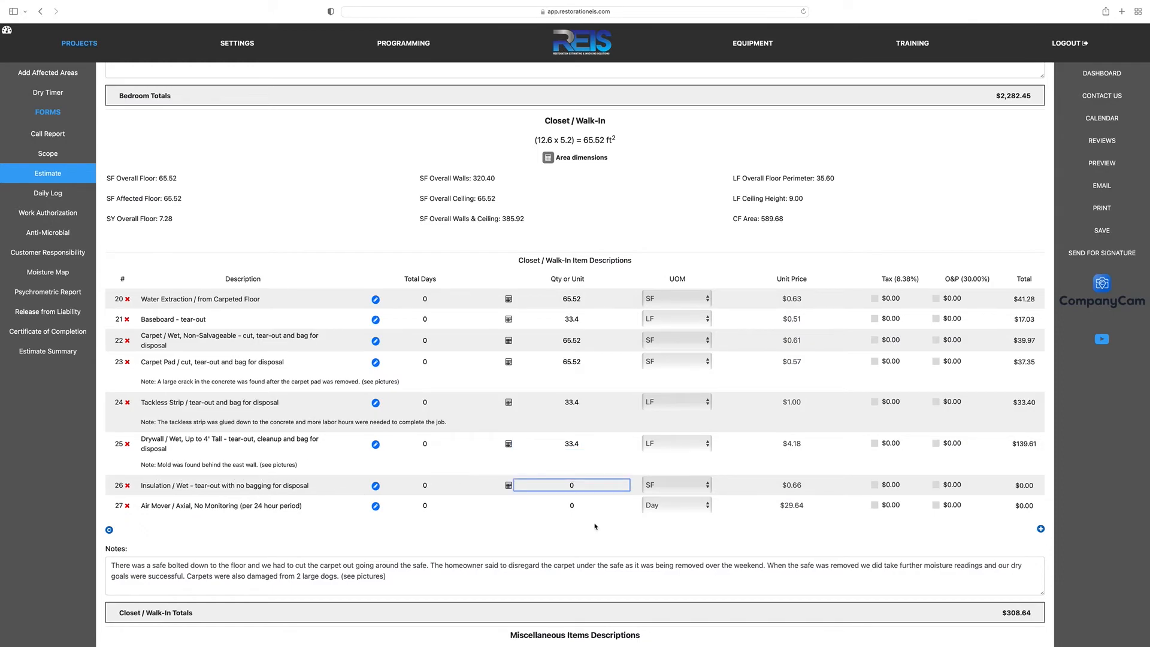
type("133.6")
left_click(427, 507)
type("5")
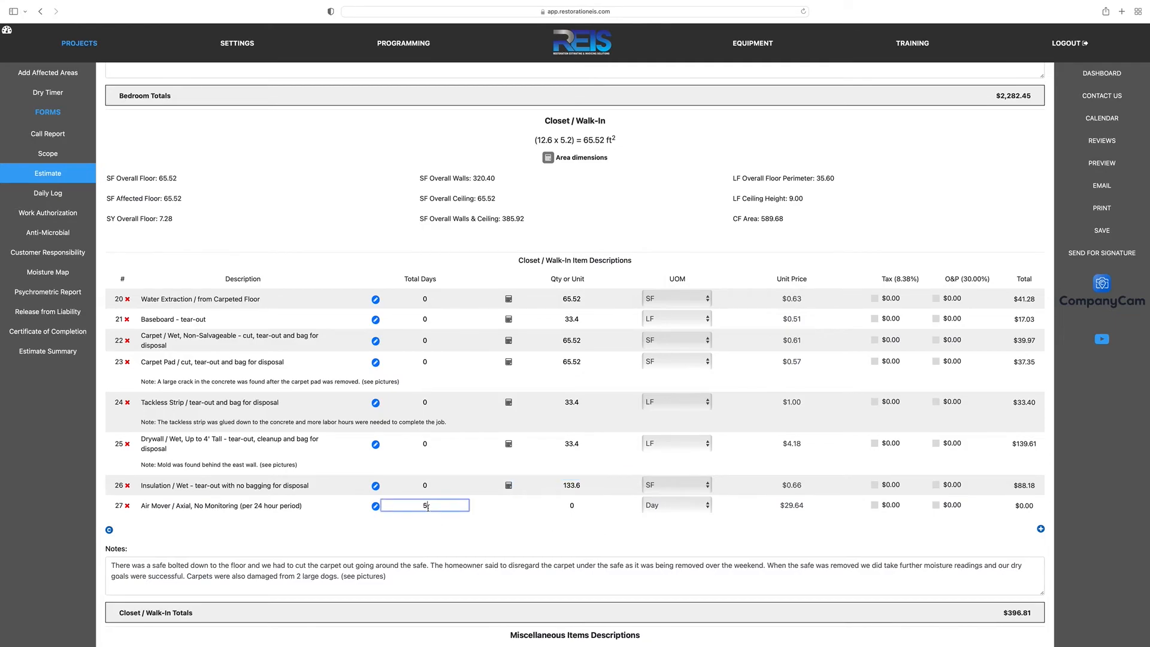
left_click(575, 505)
type("2")
left_click(527, 528)
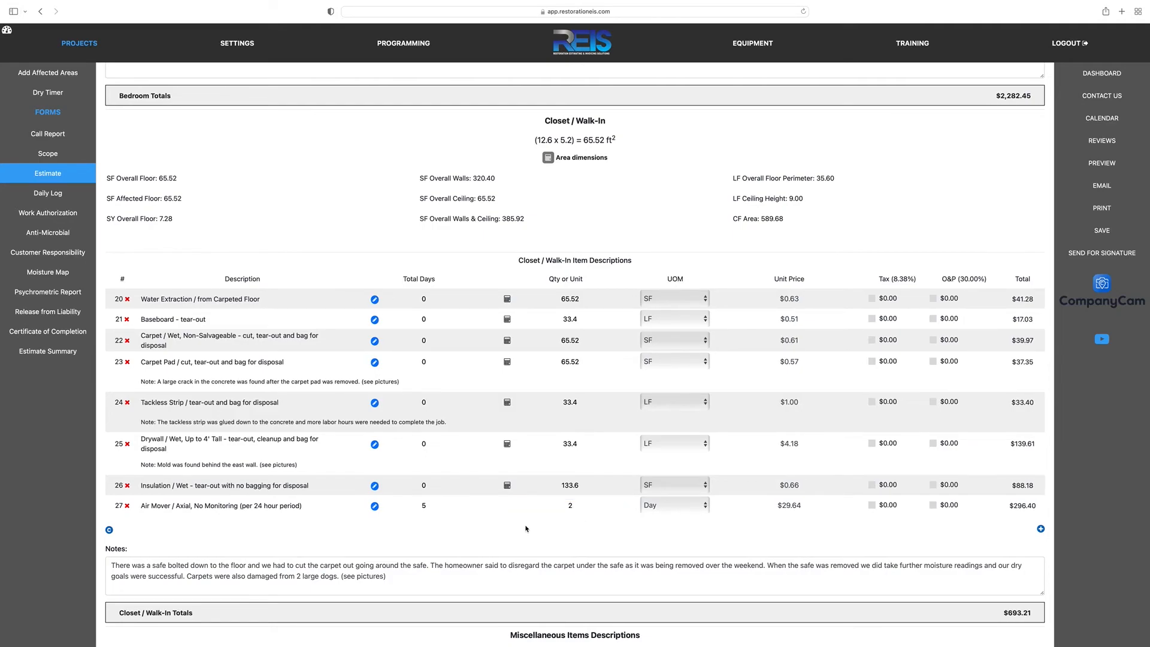
- Set the Equipment Travel, Take Down and Monitoring quantity in the Miscellaneous items to 5 HR
scroll(526, 528, "down", 3)
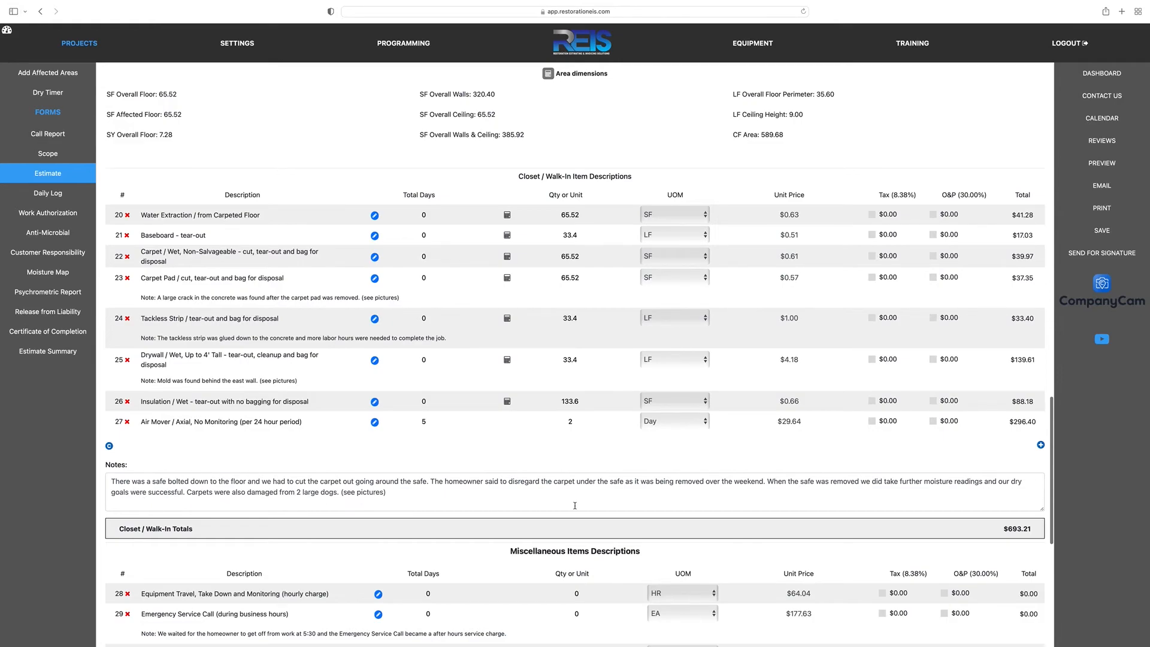
scroll(580, 506, "down", 3)
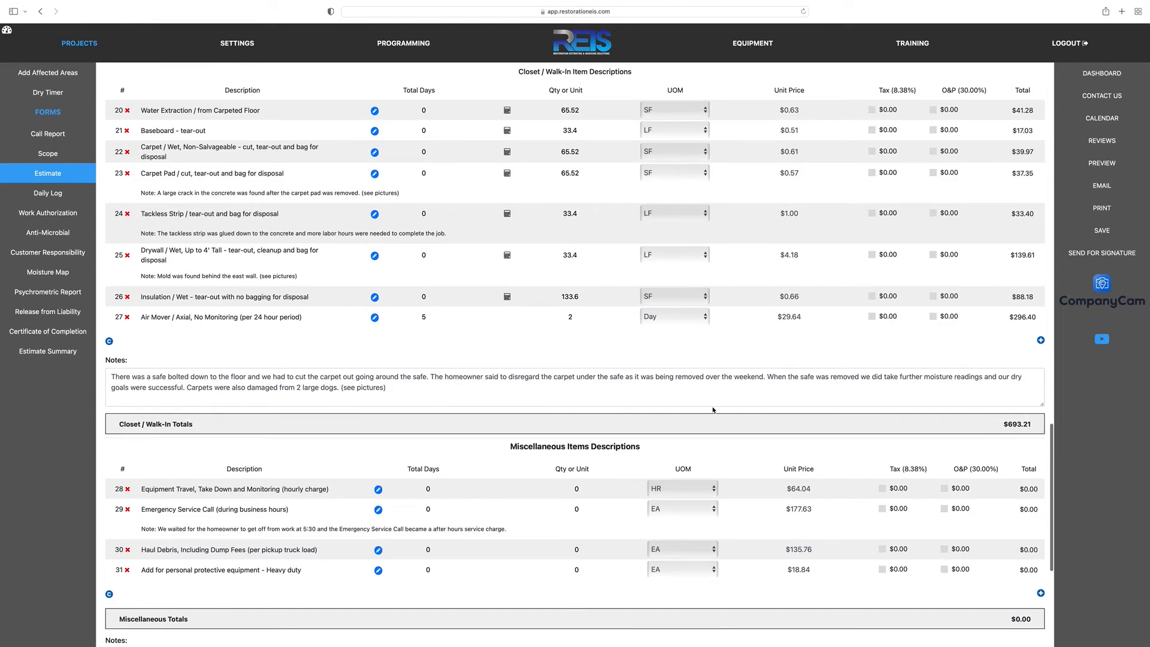
scroll(491, 438, "down", 5)
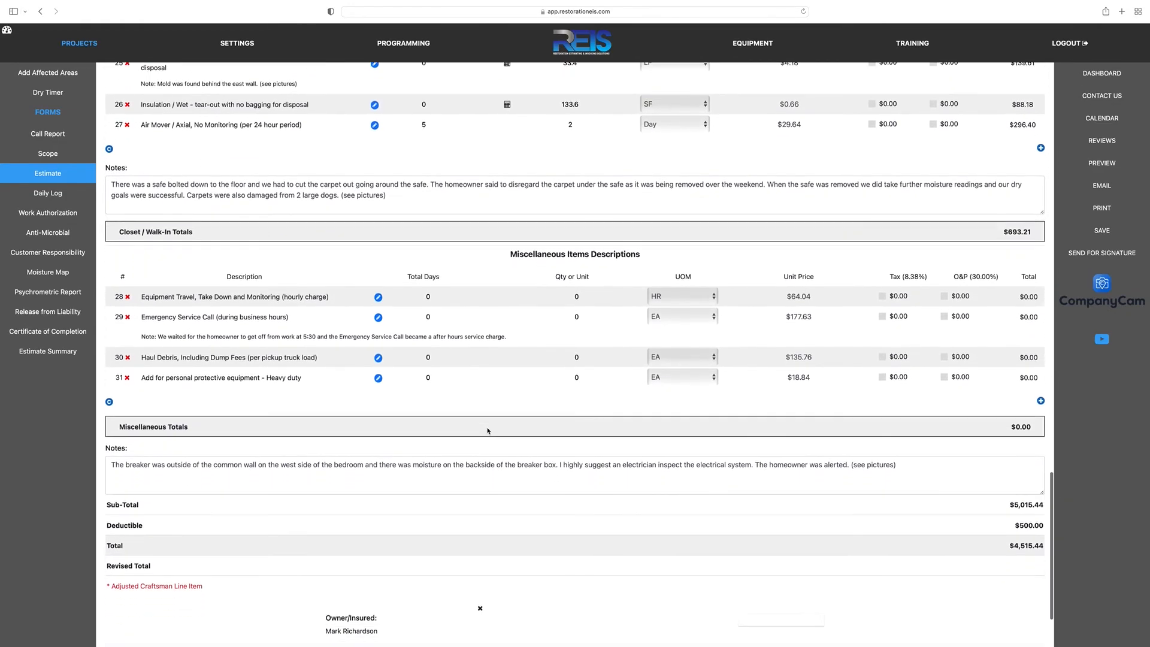
scroll(488, 430, "down", 1)
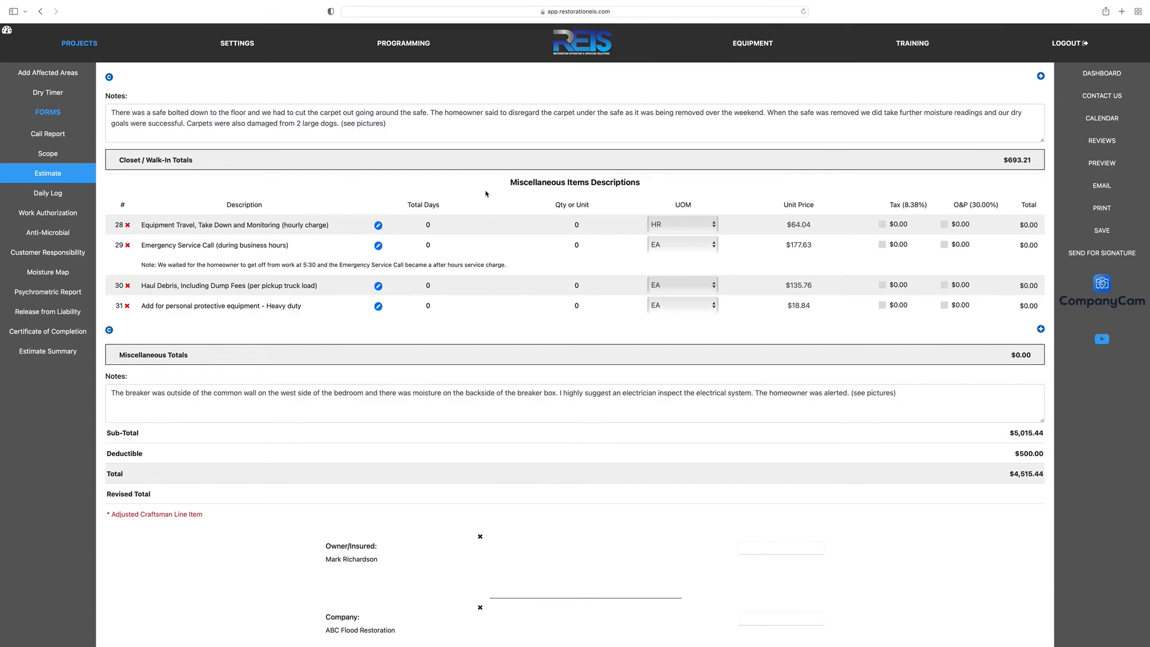
left_click(575, 224)
type("5")
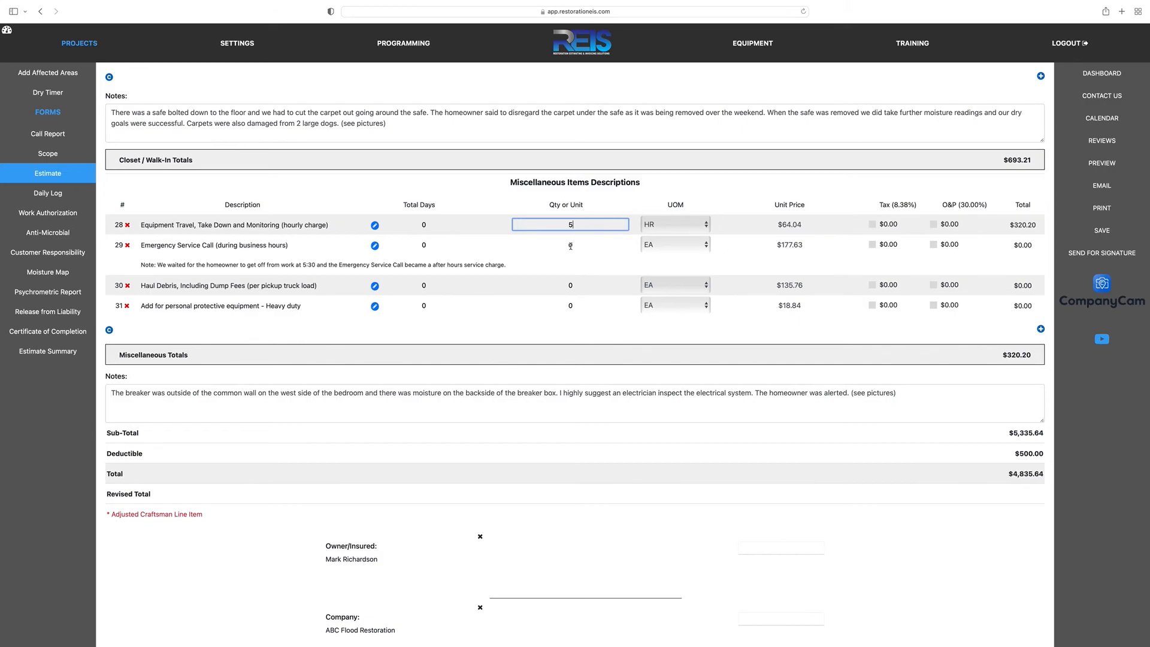
- Set the quantities of the Emergency Service Call and Haul Debris miscellaneous items to 1 EA each
left_click(570, 246)
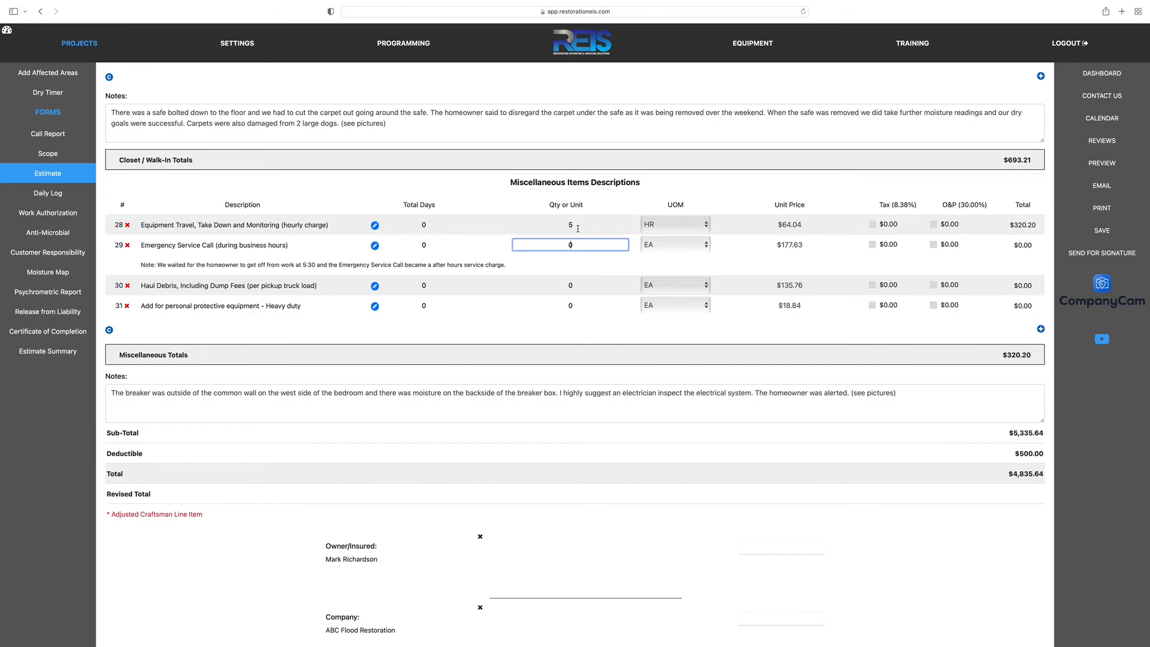
type("1")
left_click(571, 285)
type("1")
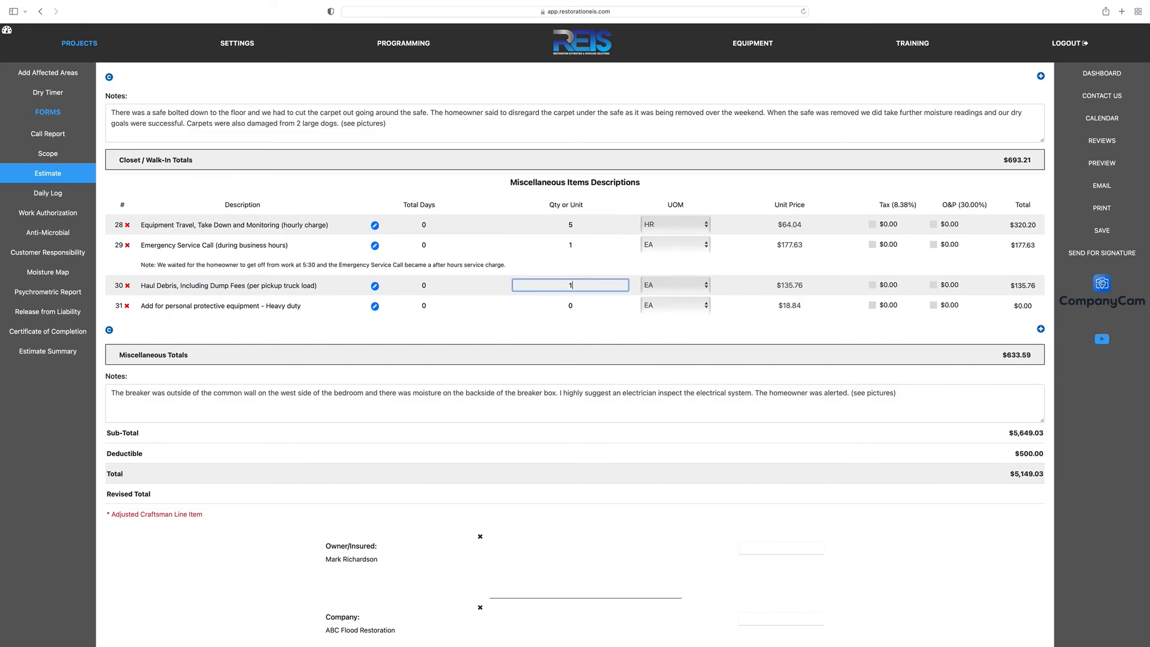
- Set the heavy duty personal protective equipment item to a quantity of 4 EA and apply the 8.38% tax to it
left_click(571, 306)
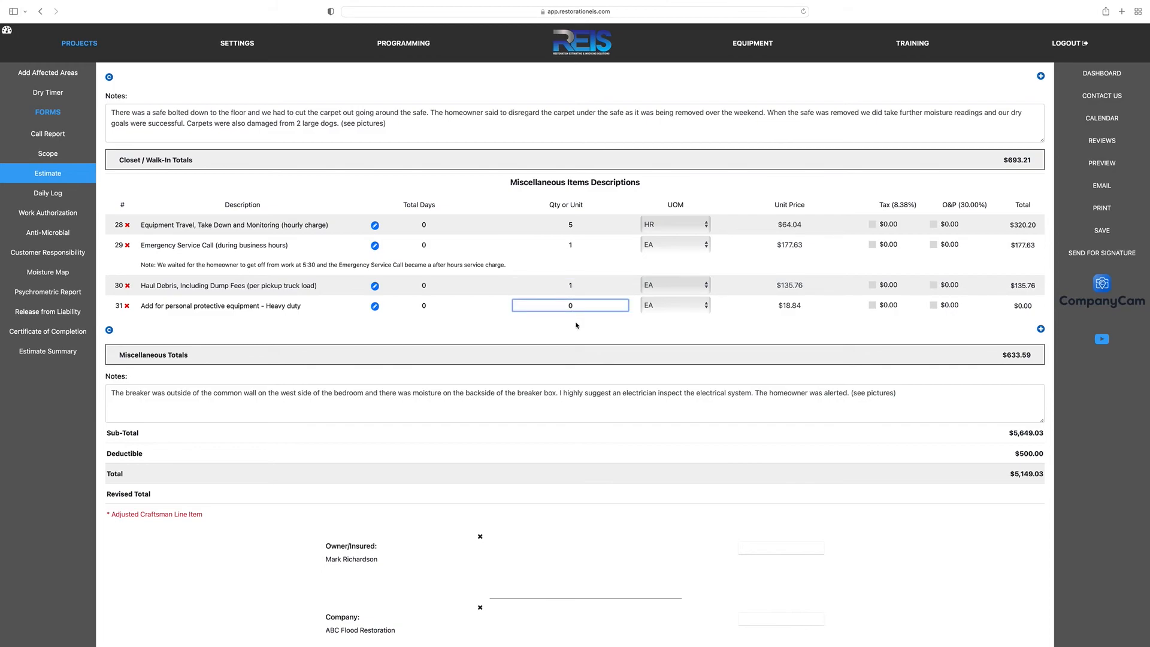
type("4")
scroll(588, 324, "down", 1)
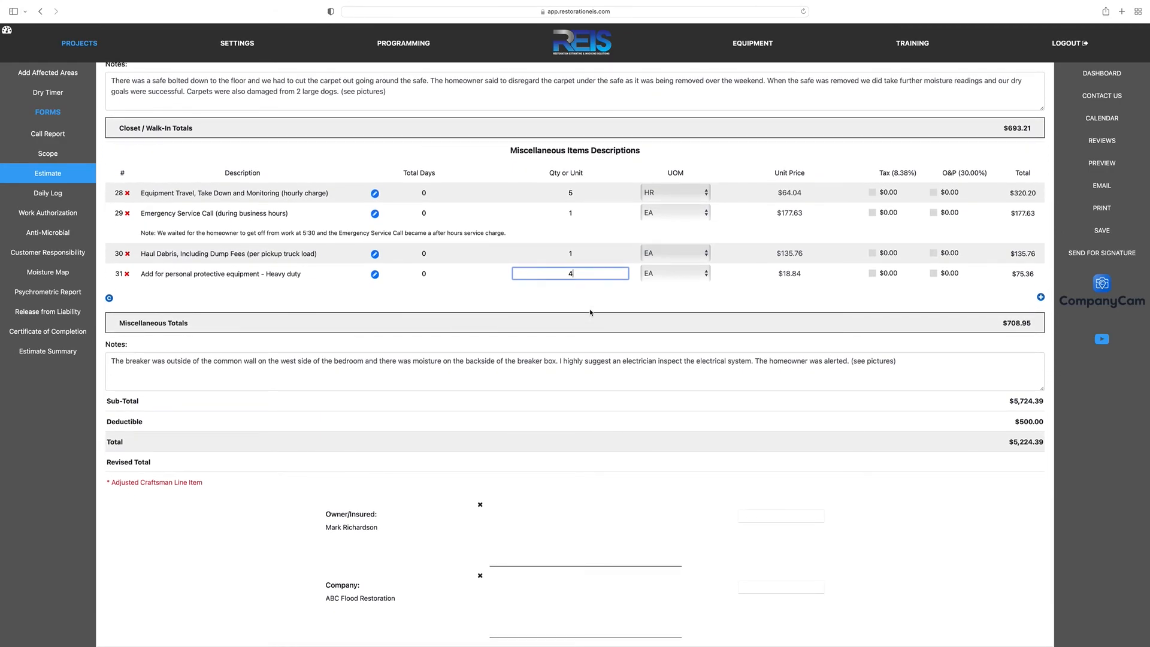
left_click(872, 274)
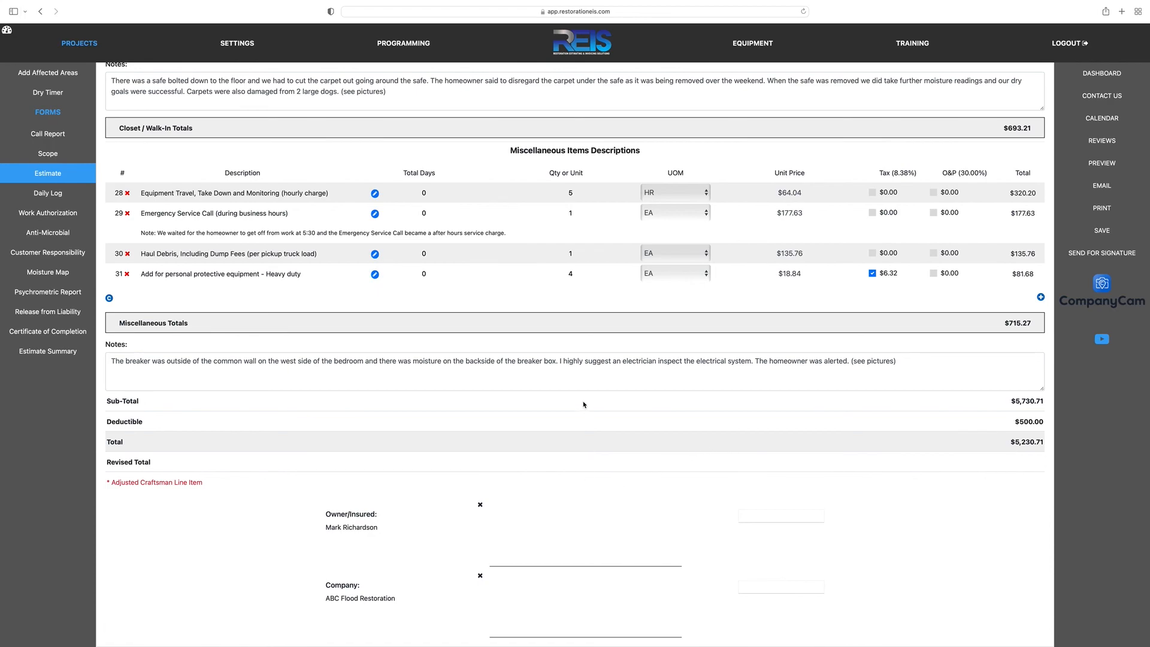
- Convert the completed estimate to an invoice and return to the head of the document
scroll(578, 386, "up", 6)
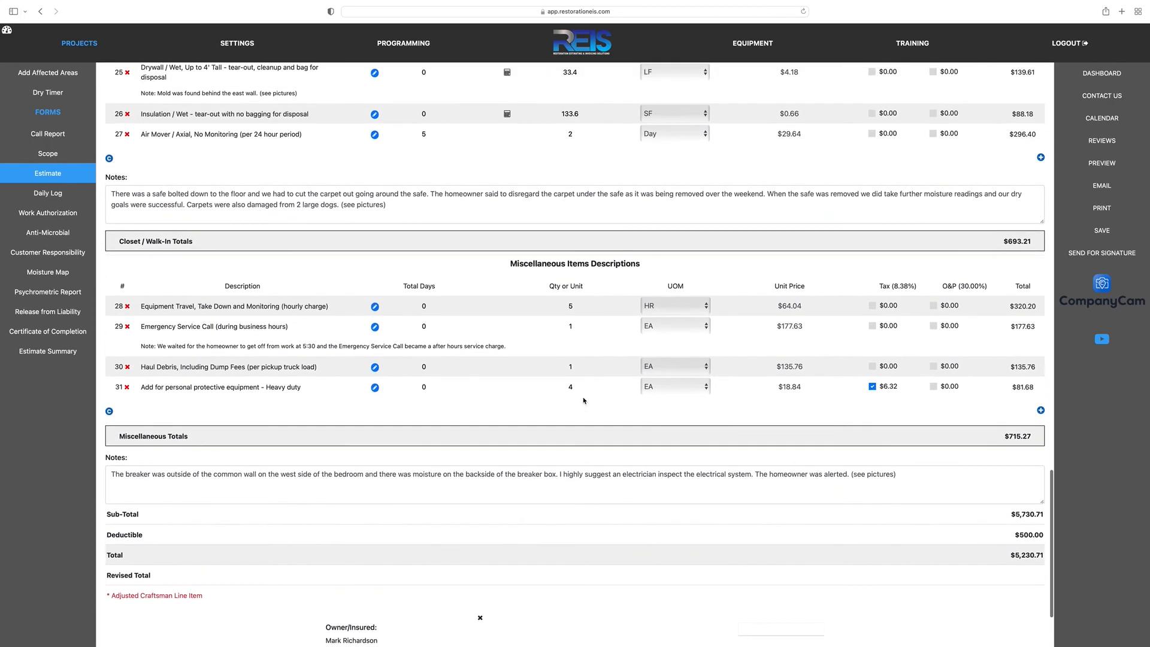
scroll(584, 400, "up", 7)
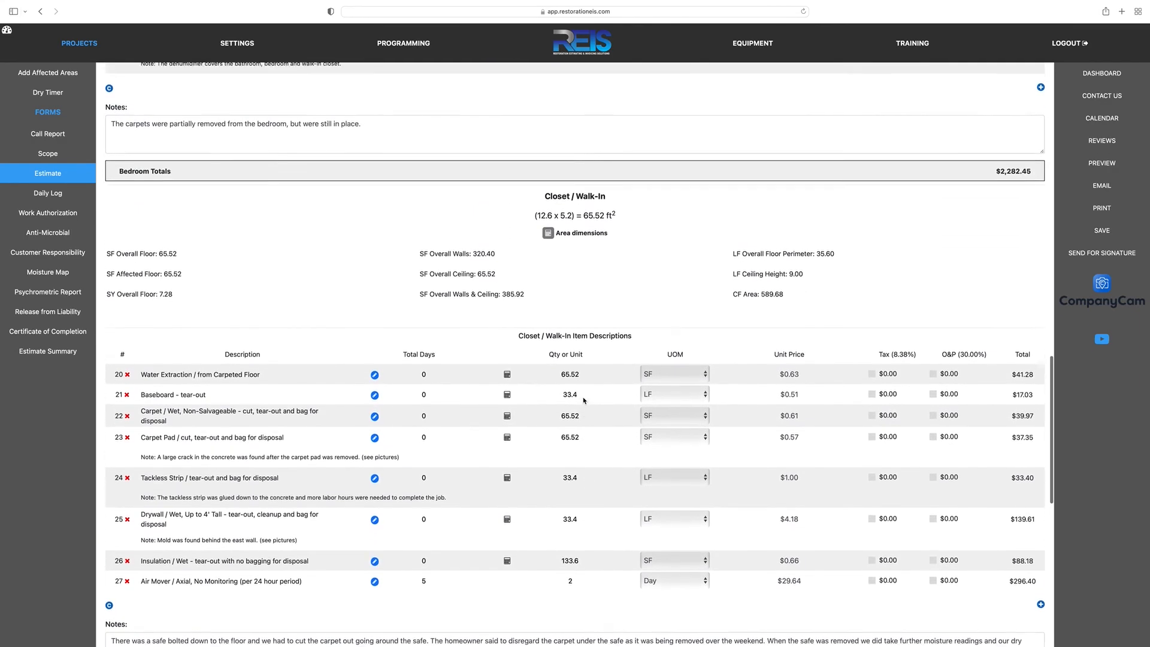
scroll(583, 400, "up", 8)
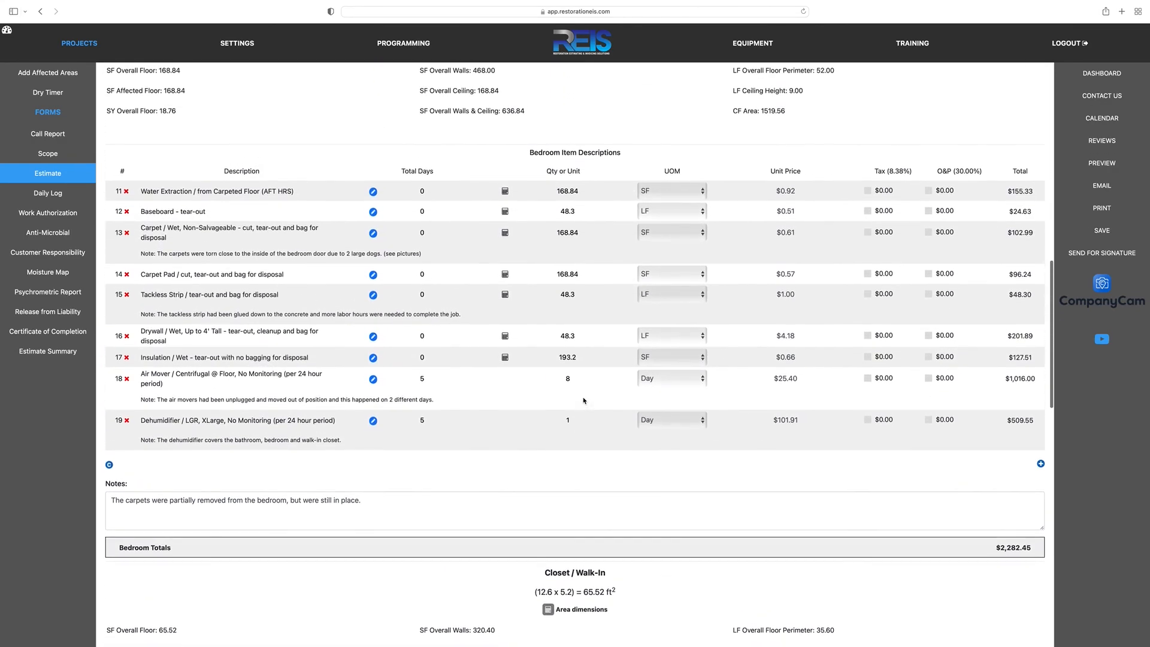
scroll(584, 400, "up", 9)
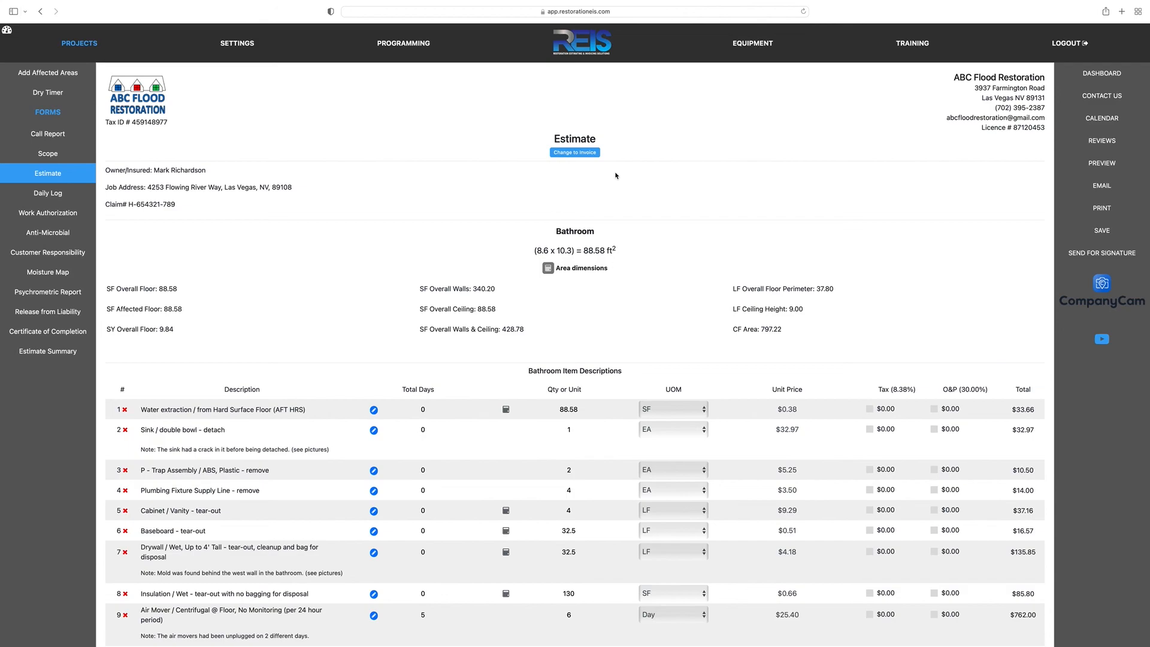
left_click(576, 153)
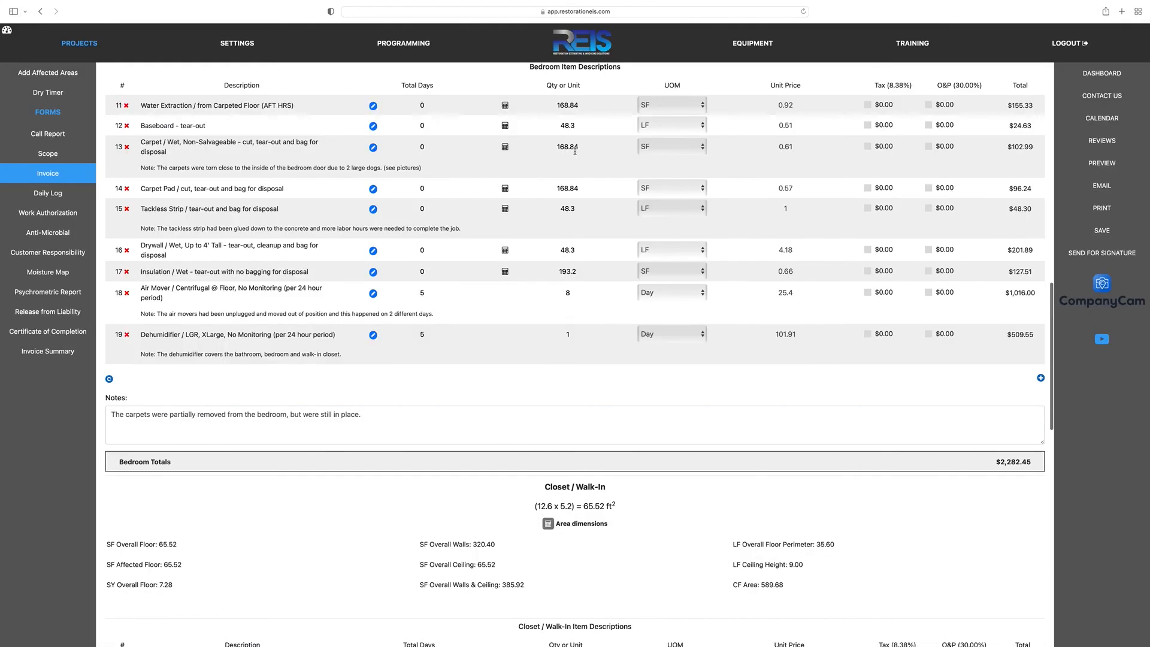
scroll(575, 155, "up", 5)
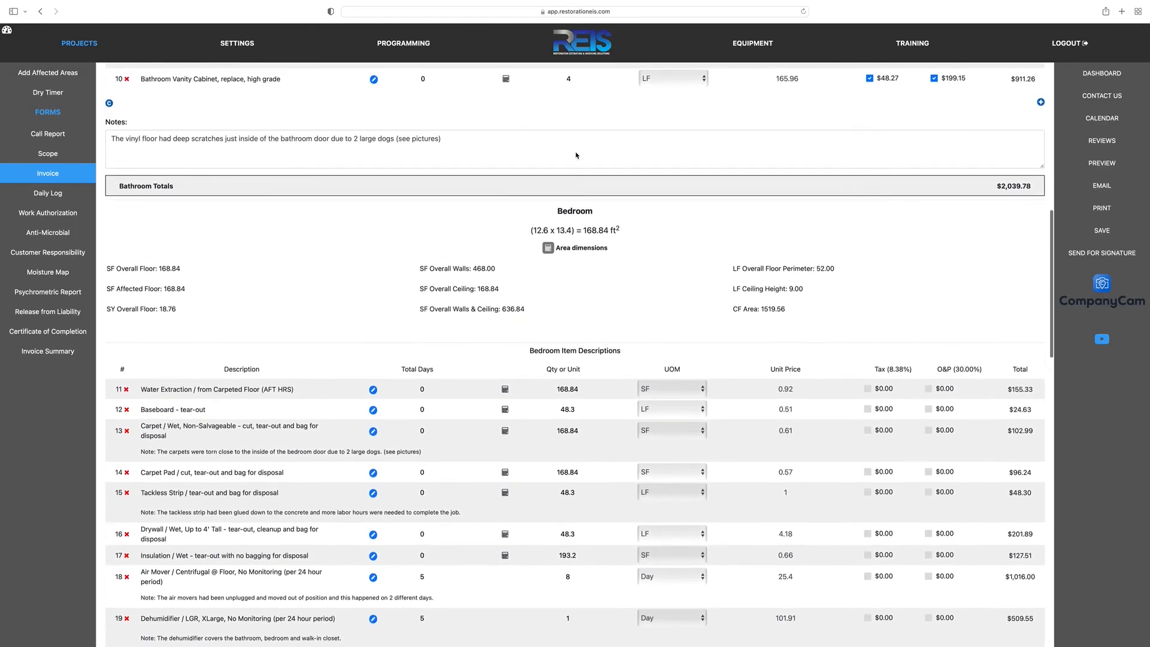
scroll(575, 154, "up", 10)
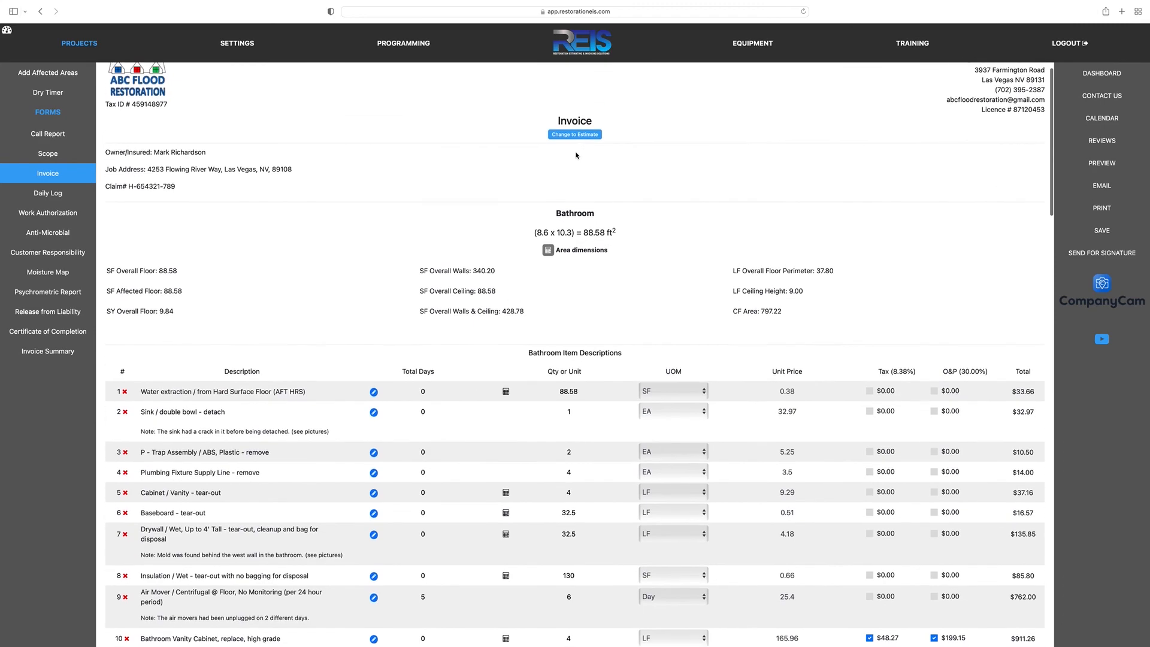